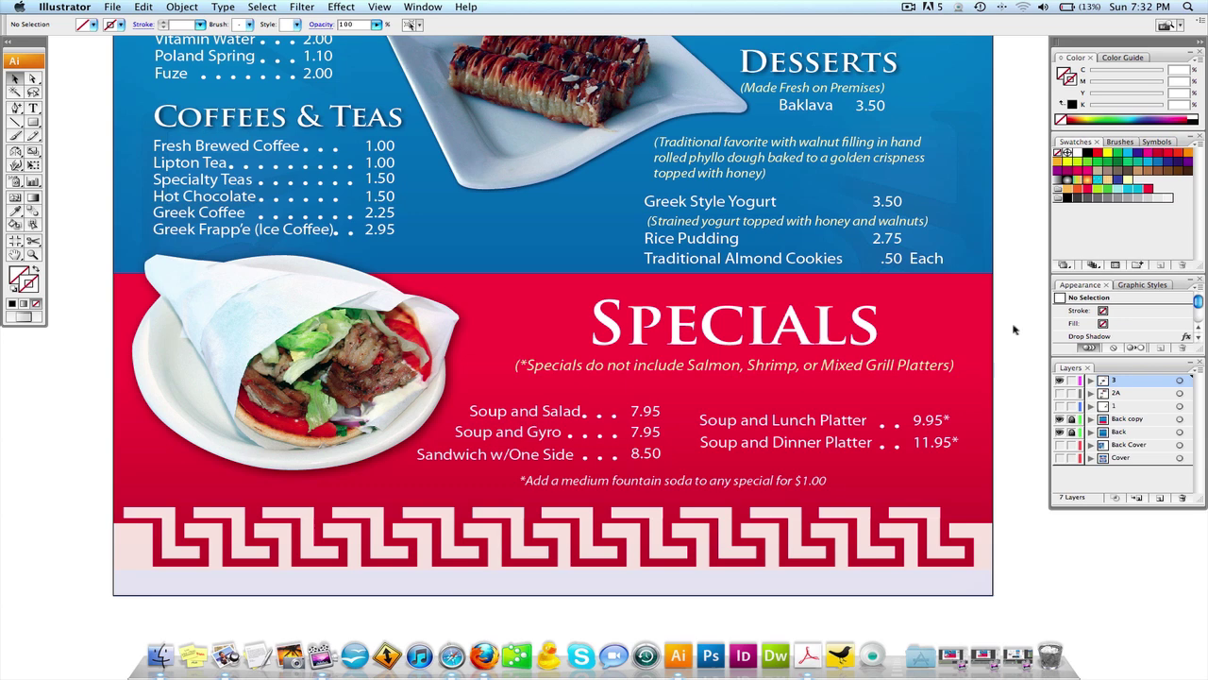
alt+super+click(629, 252)
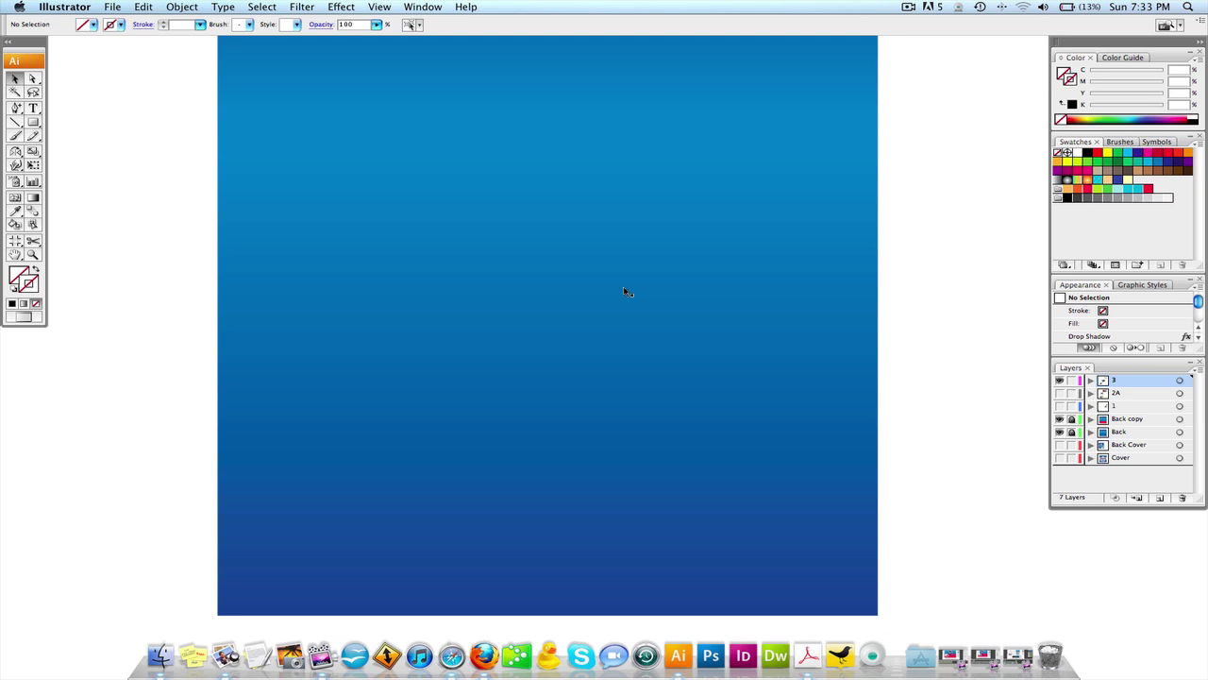
key(super+grave)
scroll(623, 292, up, 1)
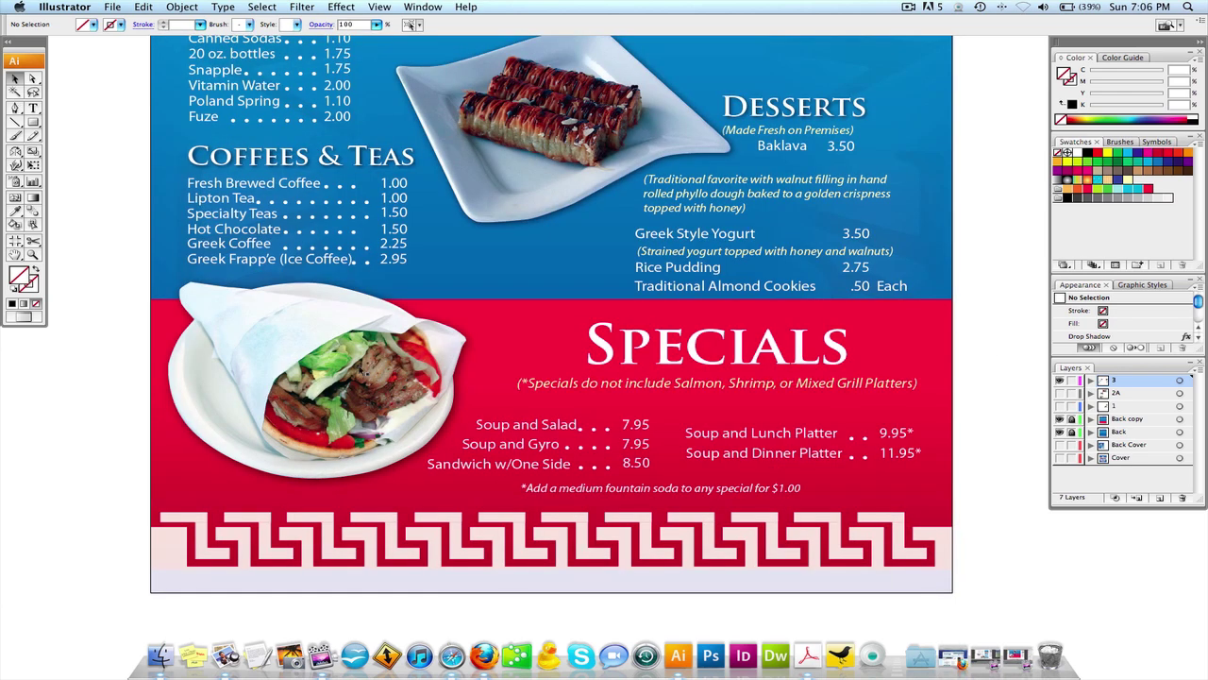
Release the clipping mask on the gyro plate photo beside the Specials section.
click(529, 381)
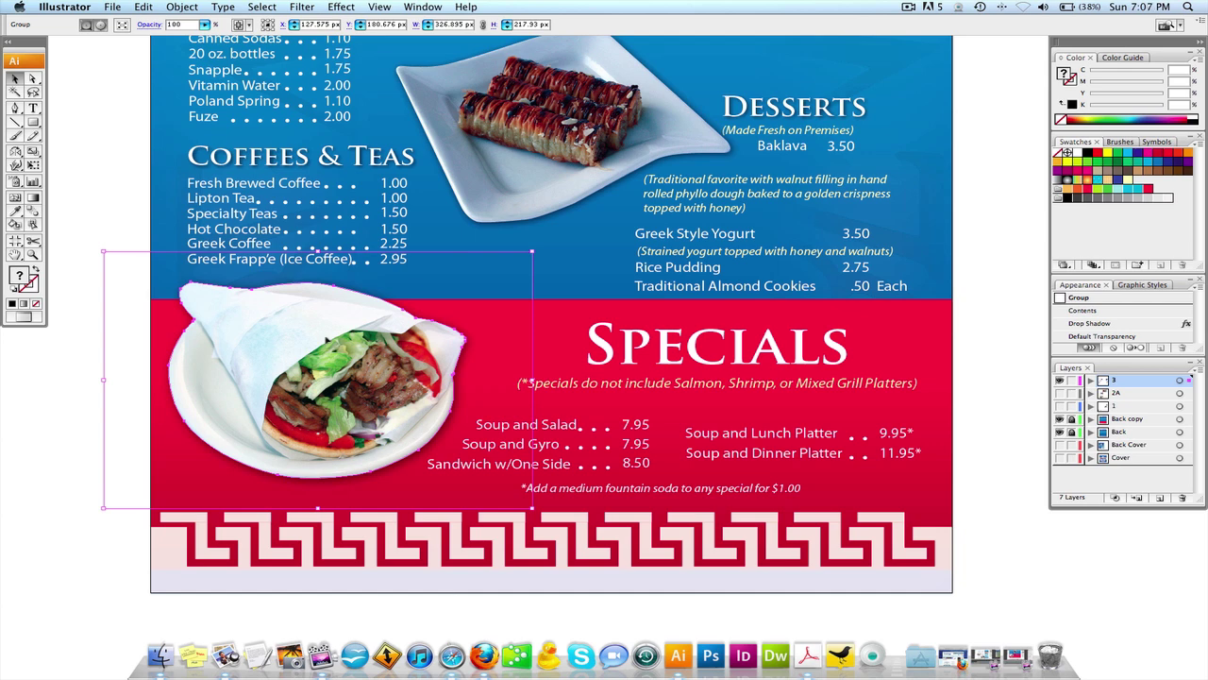
right_click(326, 337)
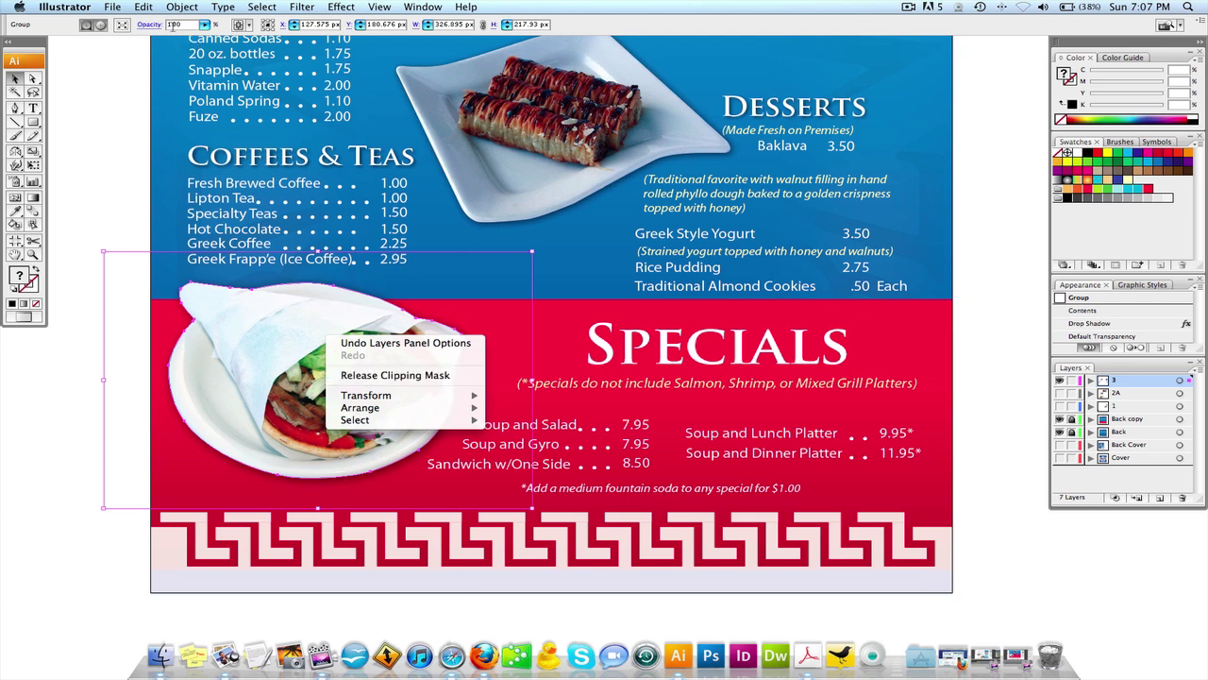
click(143, 5)
click(143, 5)
mouse_move(176, 6)
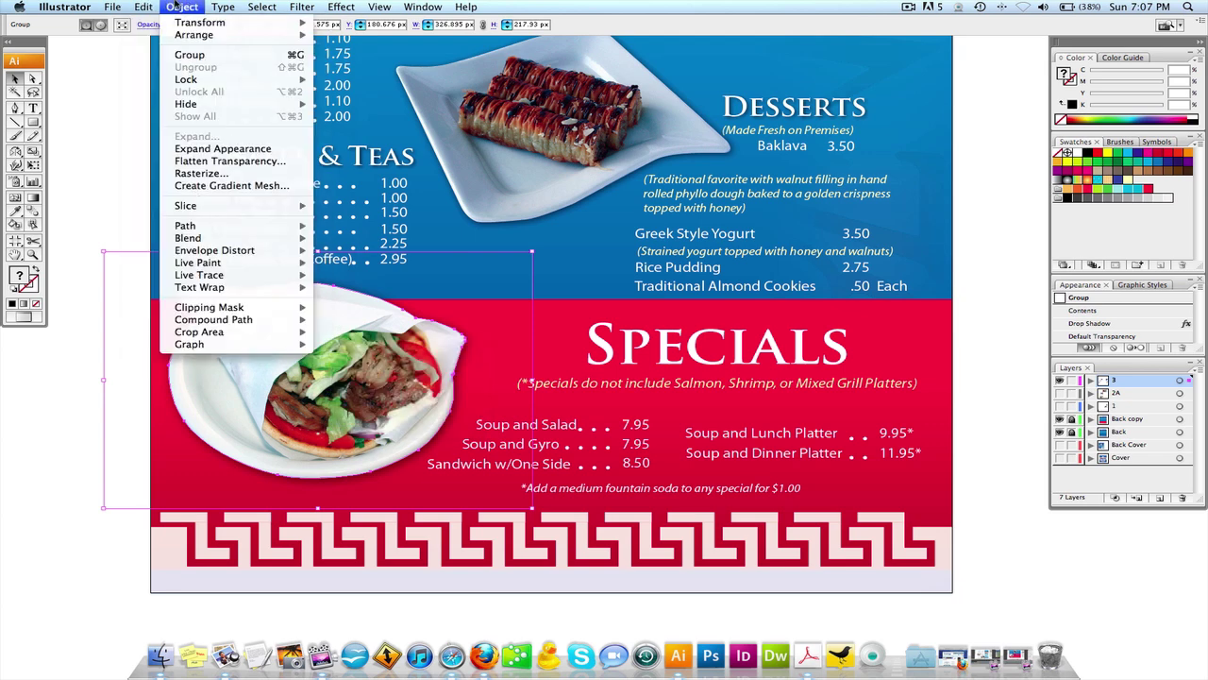
mouse_move(195, 307)
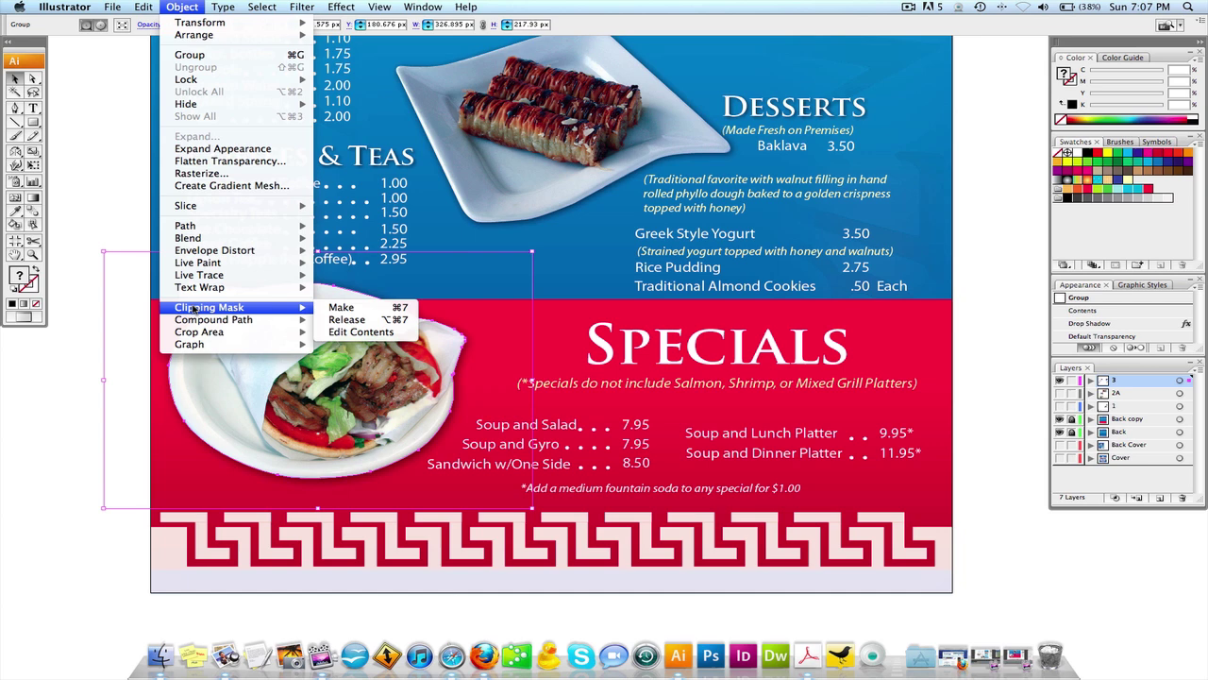
click(382, 320)
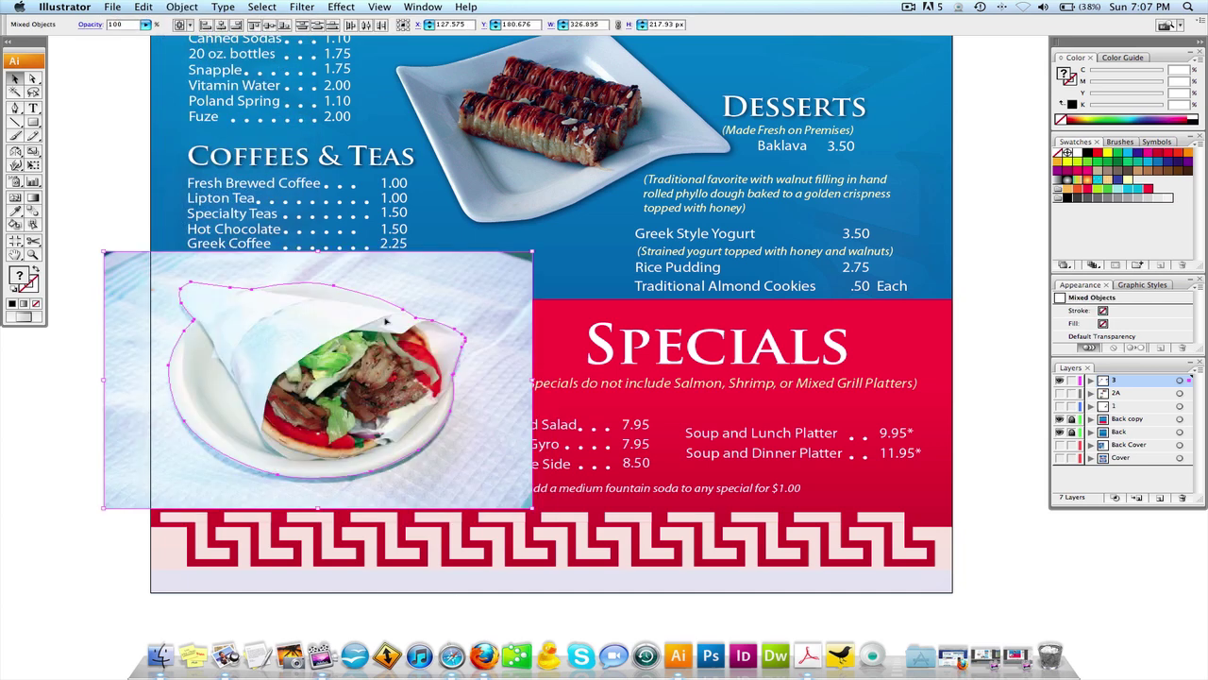
click(67, 117)
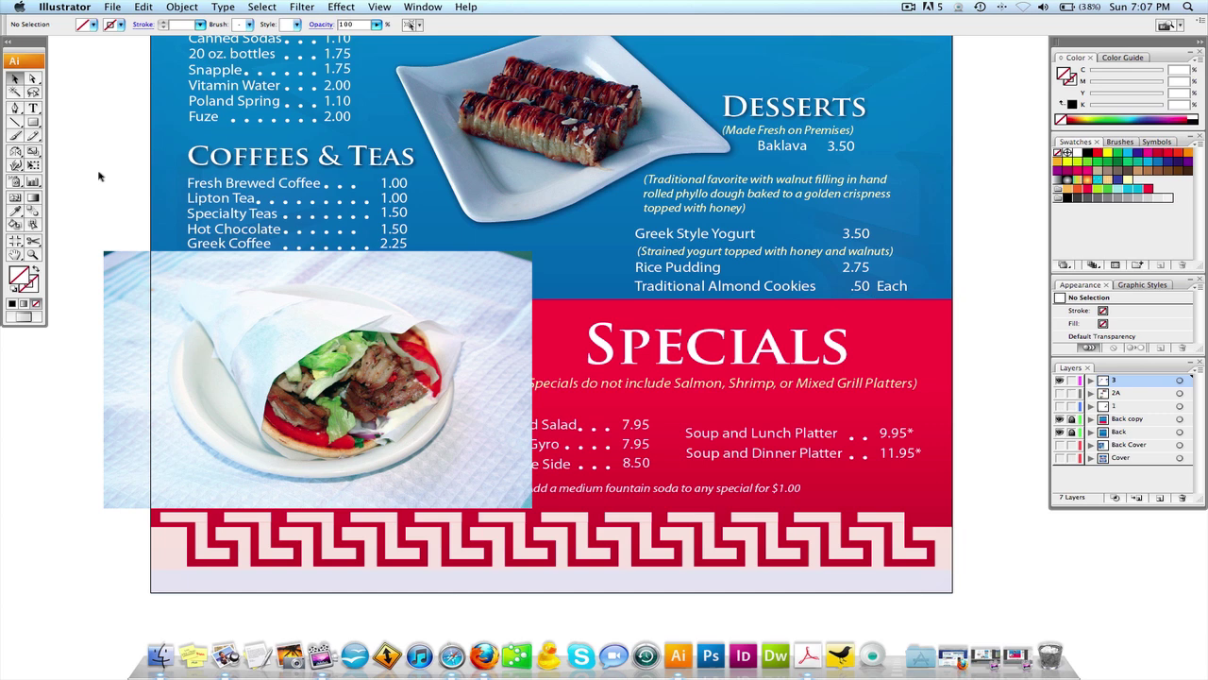
Make a clipping mask from the gyro photo and its plate outline path.
drag(104, 180, 145, 180)
click(260, 280)
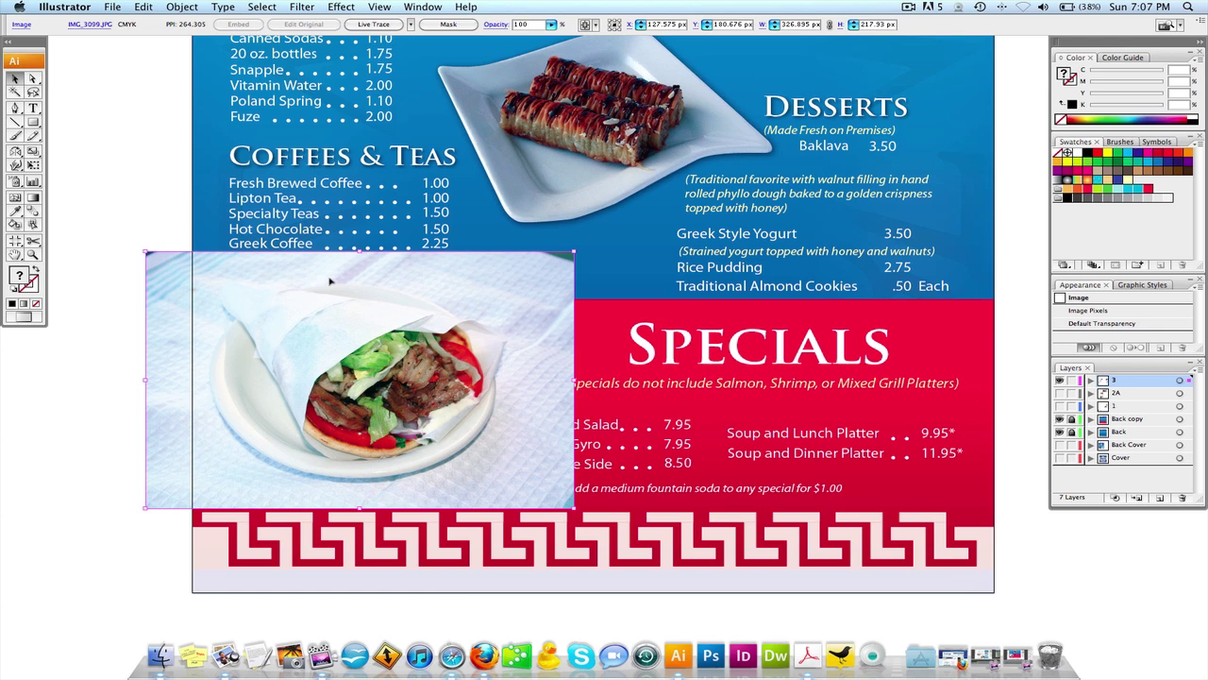
drag(90, 325, 300, 342)
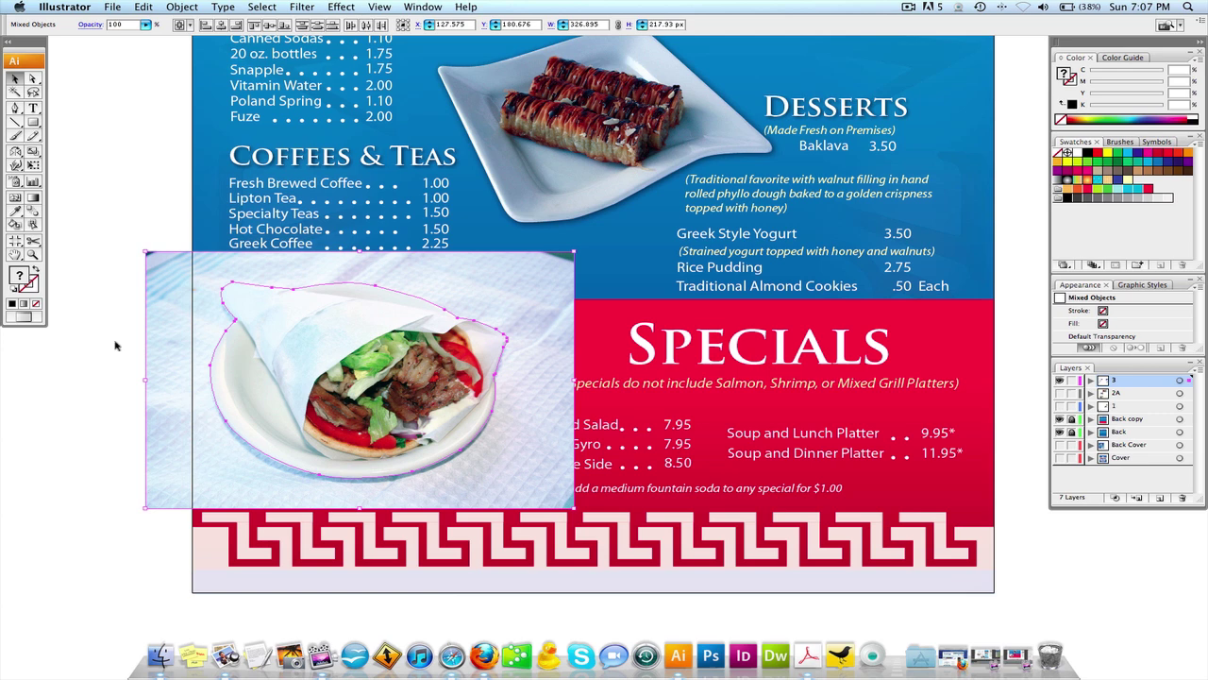
drag(91, 357, 255, 378)
click(184, 6)
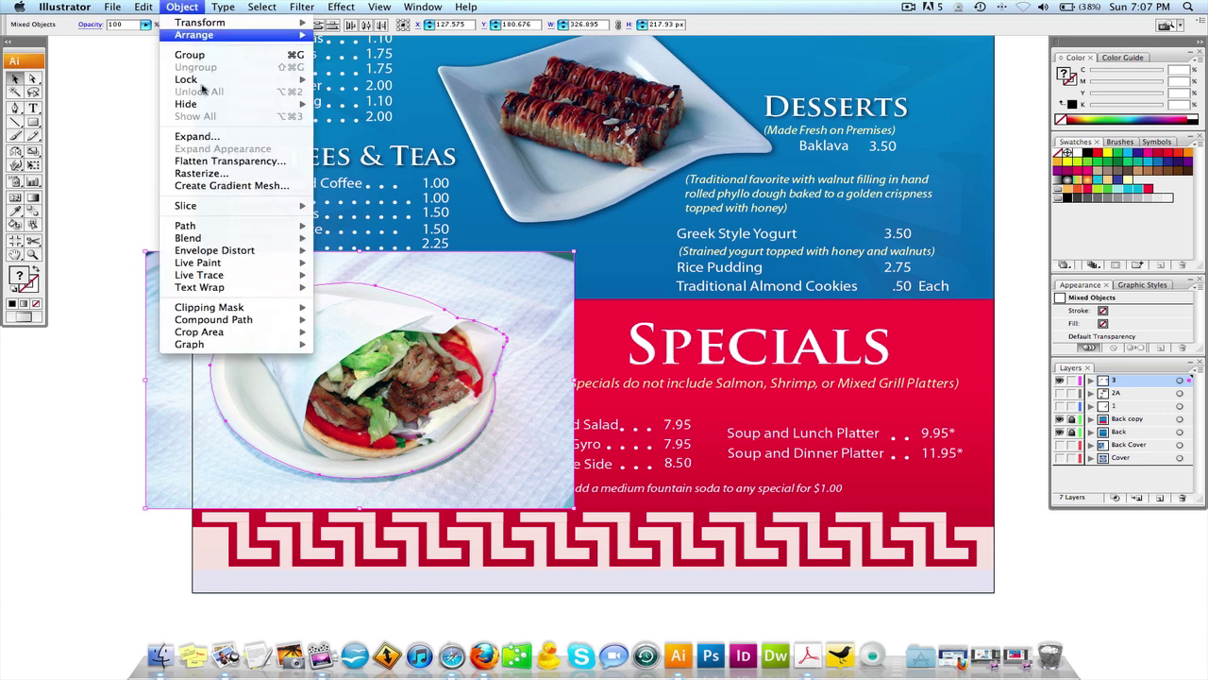
mouse_move(246, 308)
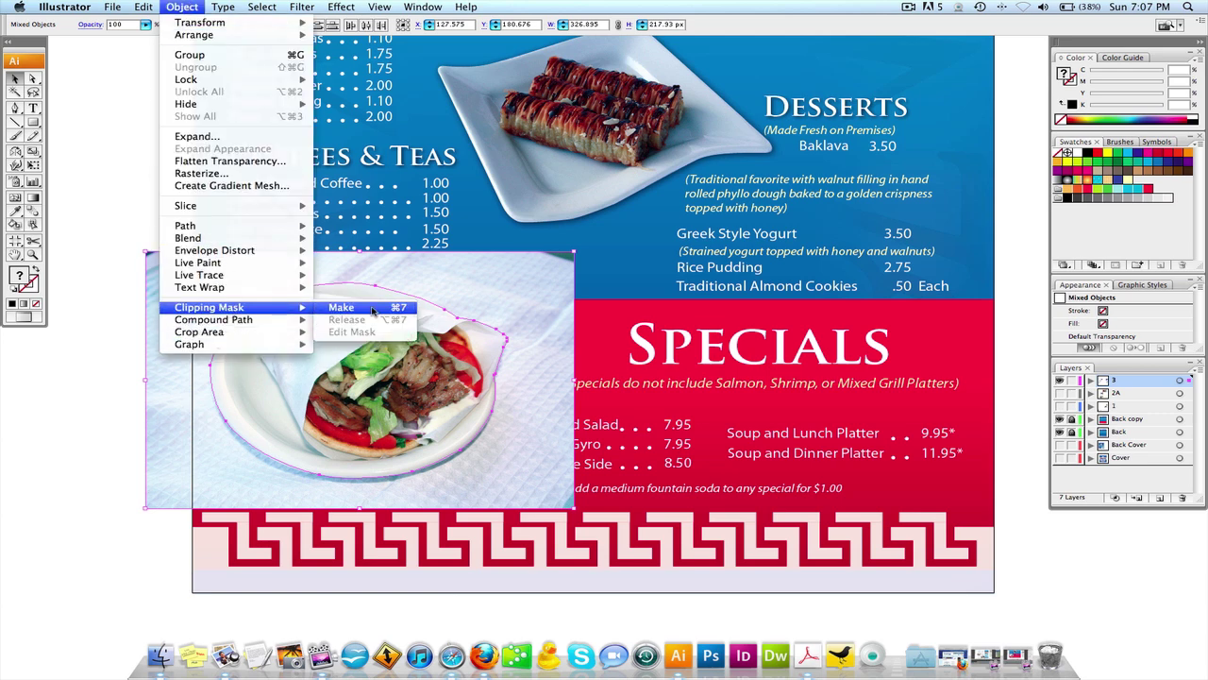
click(368, 308)
click(79, 380)
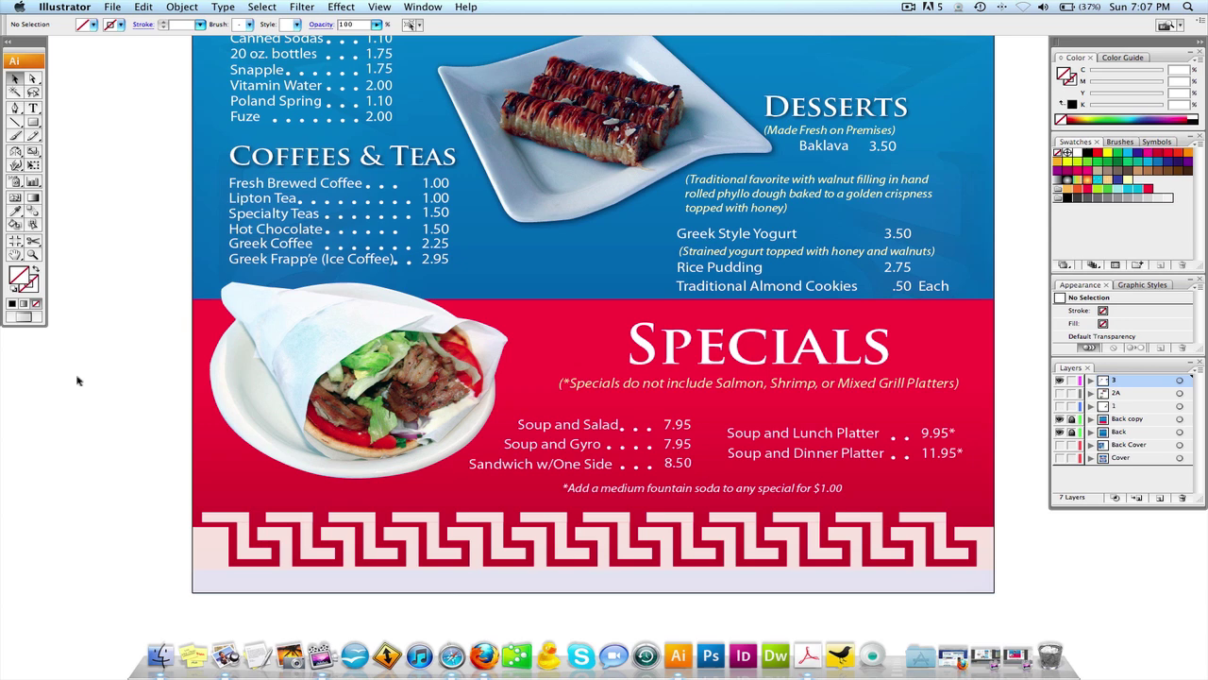
Undo the new gyro clipping mask and the mask release to restore the original drop-shadowed group.
click(336, 359)
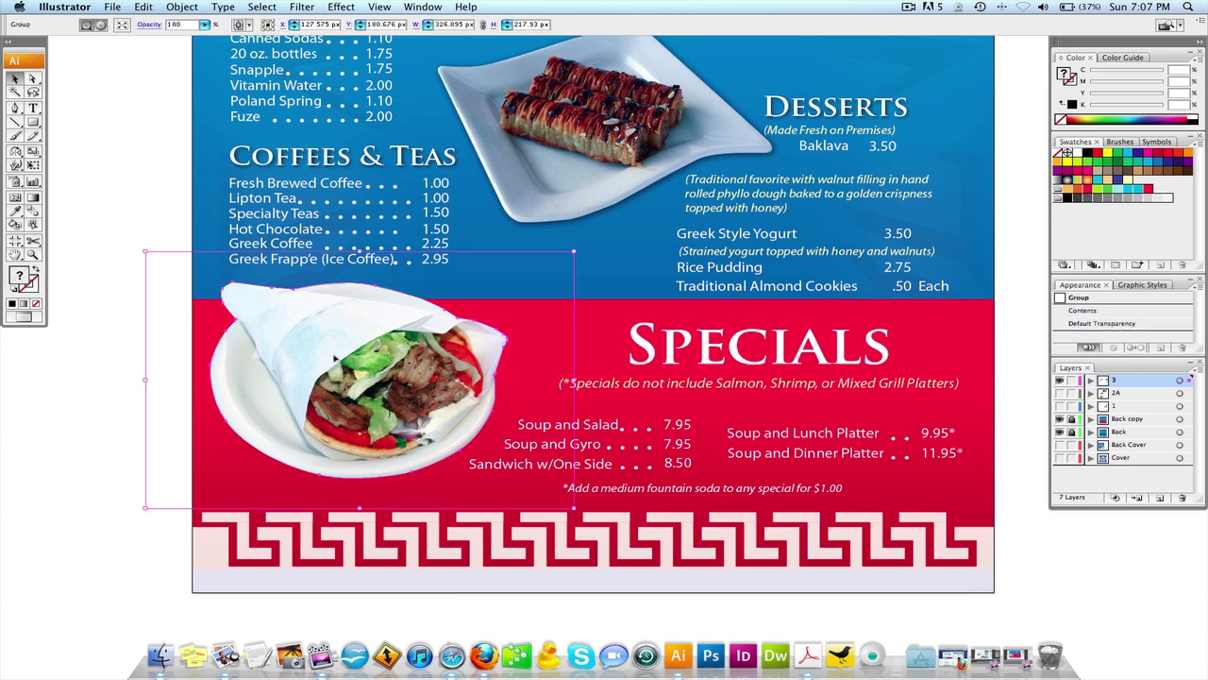
key(super+z)
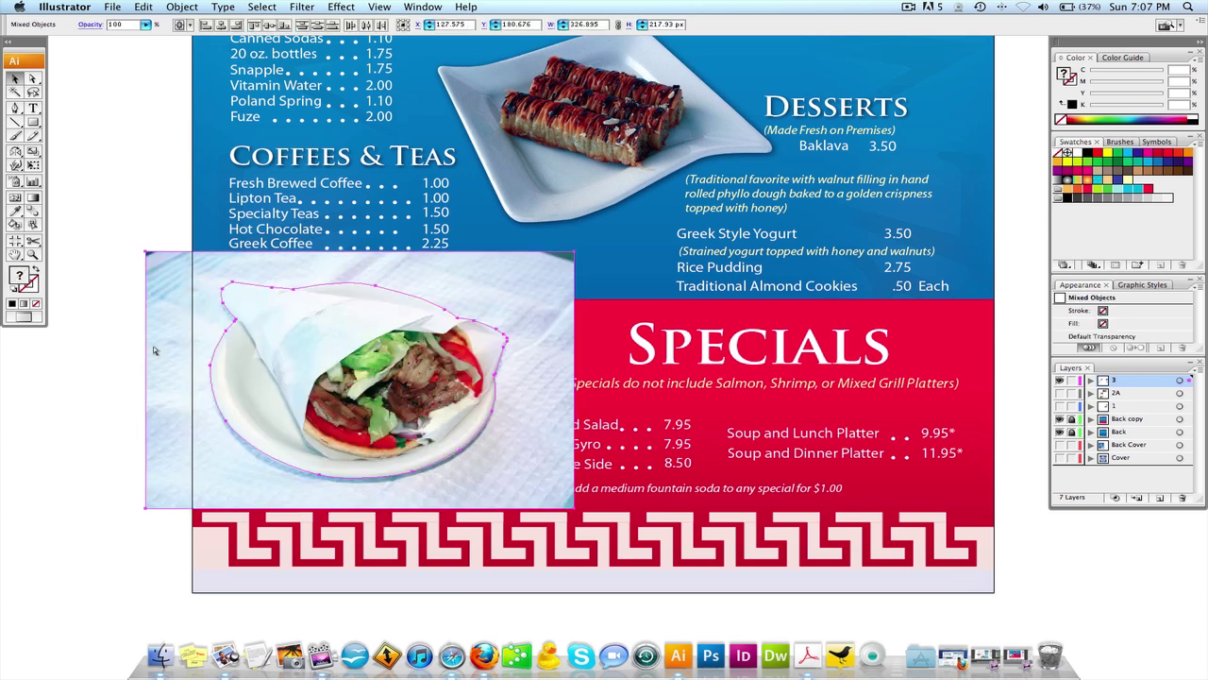
key(super+shift+z)
click(133, 344)
Release the clipping mask on the baklava photo to show its full background, and undo the release.
scroll(271, 380, up, 5)
scroll(271, 381, right, 4)
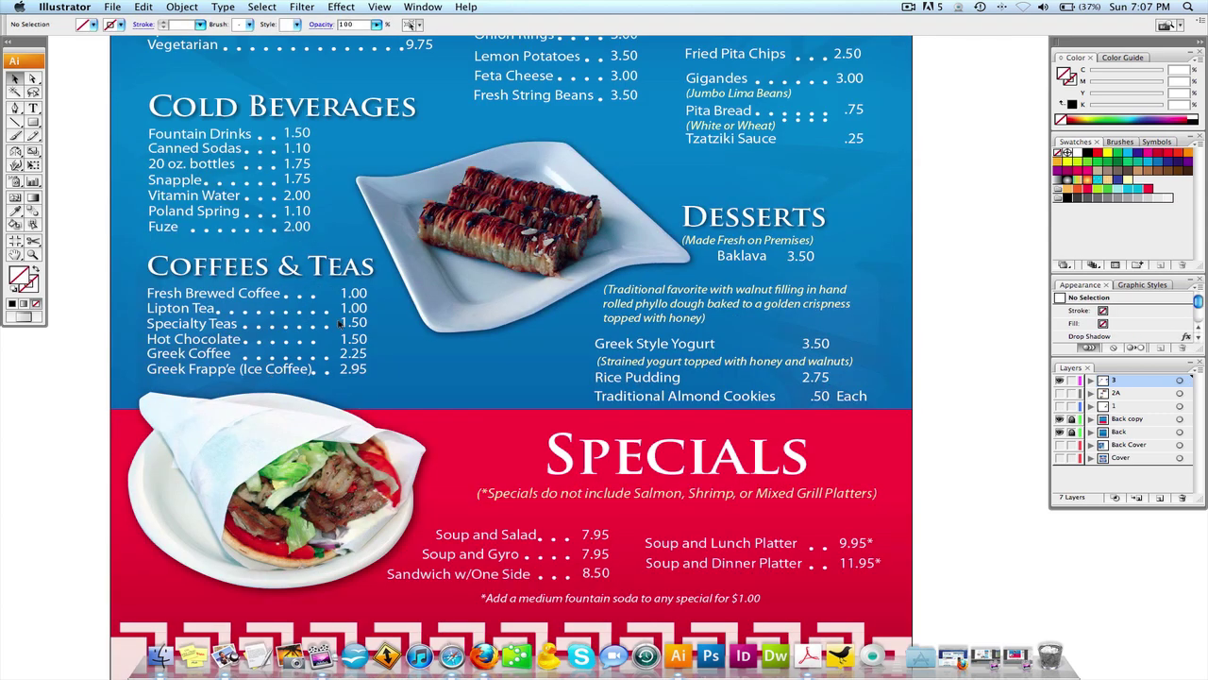
click(456, 264)
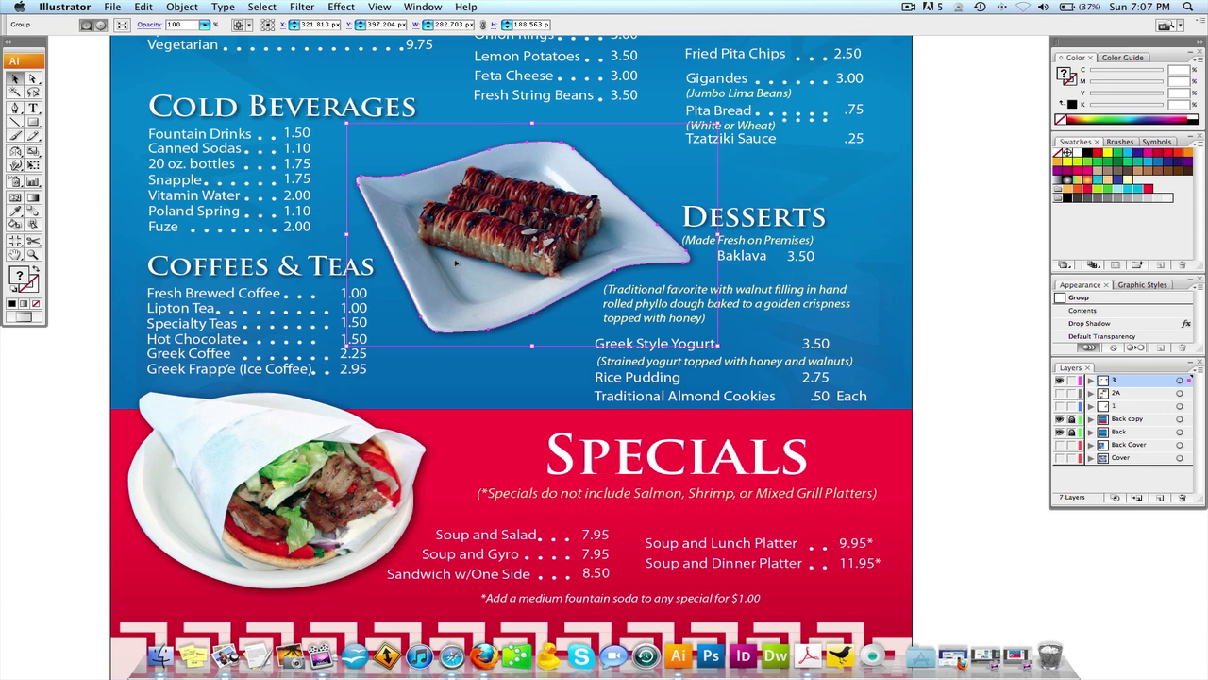
right_click(456, 264)
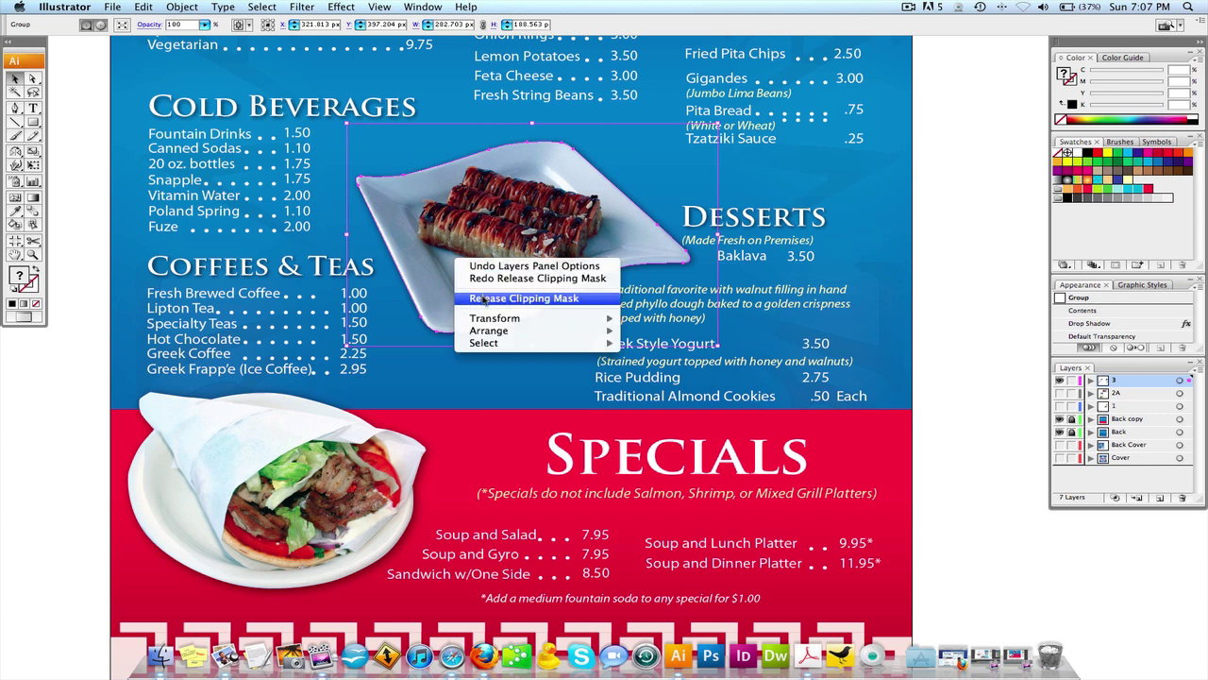
click(483, 294)
scroll(515, 357, up, 5)
scroll(516, 356, right, 4)
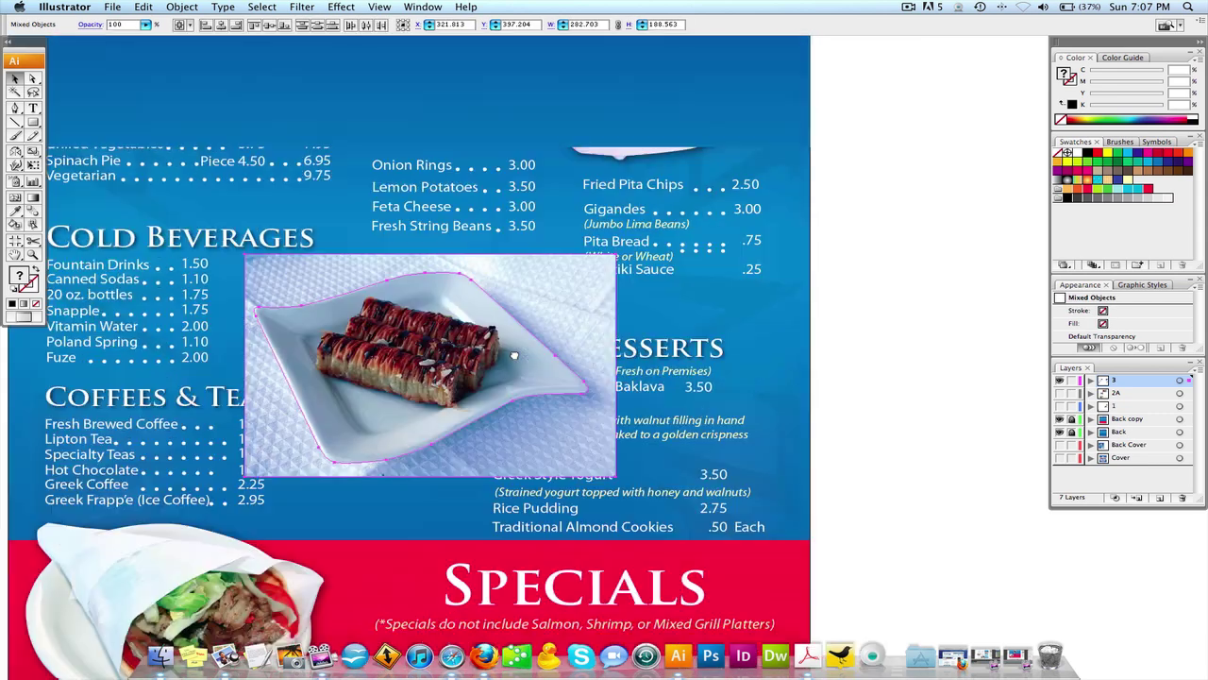
key(super+z)
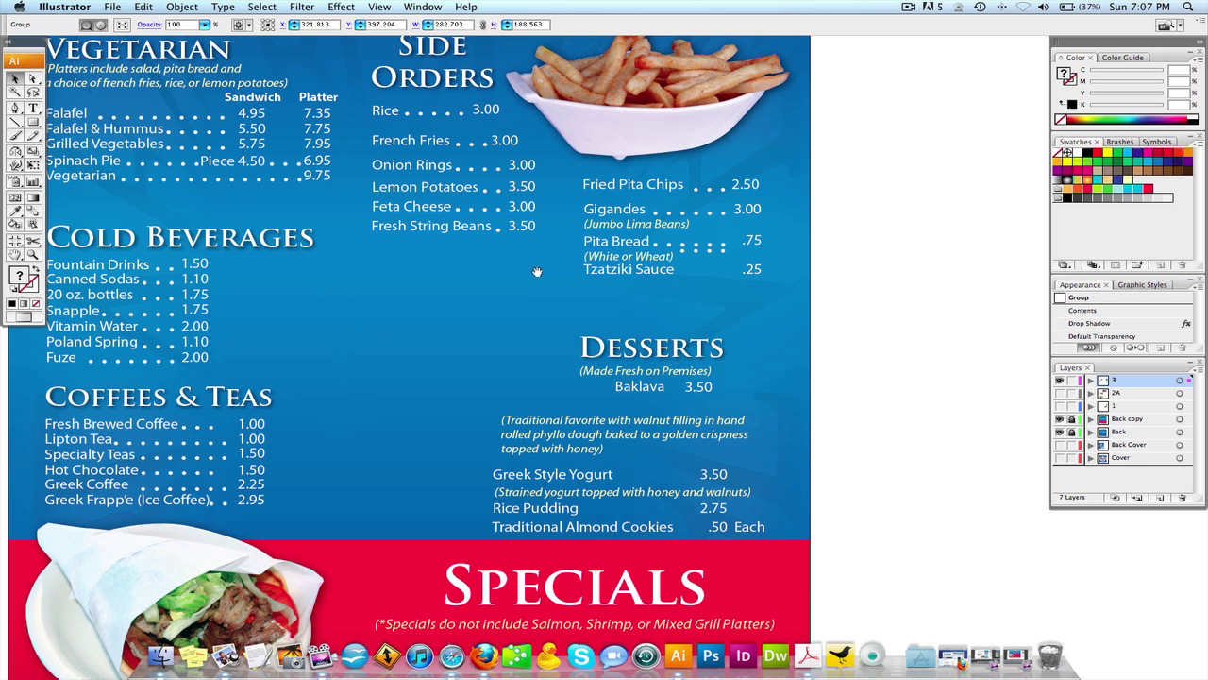
drag(537, 272, 537, 300)
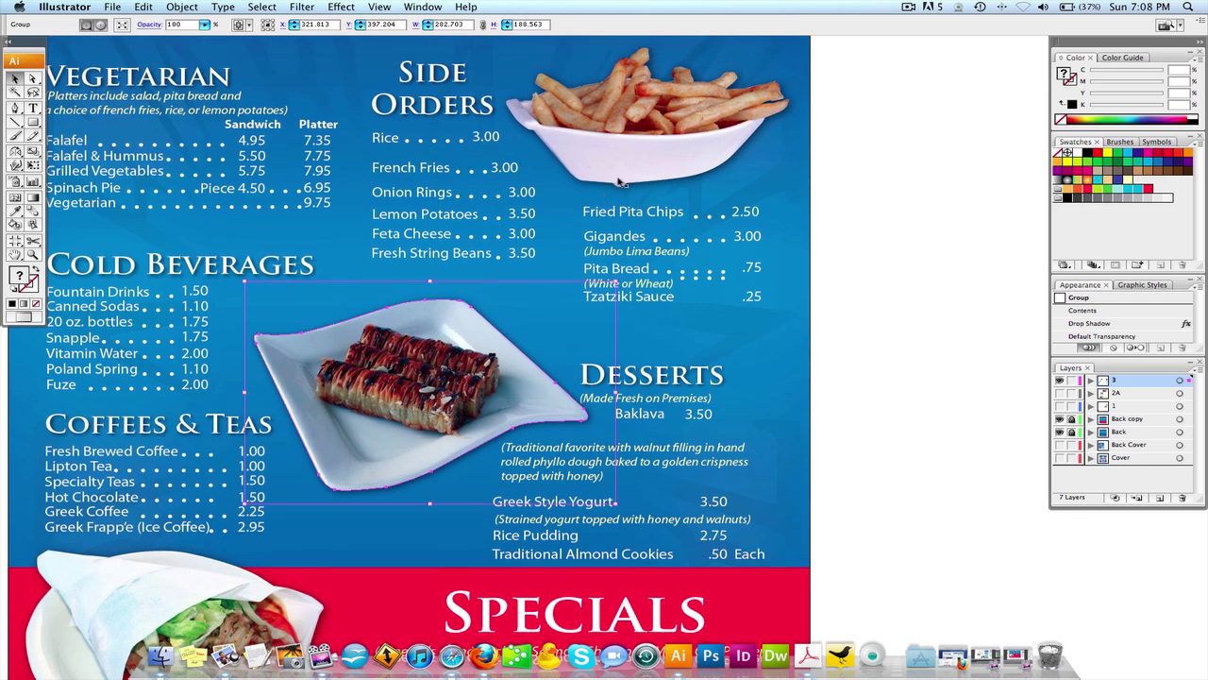
Release the clipping mask on the french fries photo to show its full background, and undo the release.
click(657, 100)
right_click(658, 100)
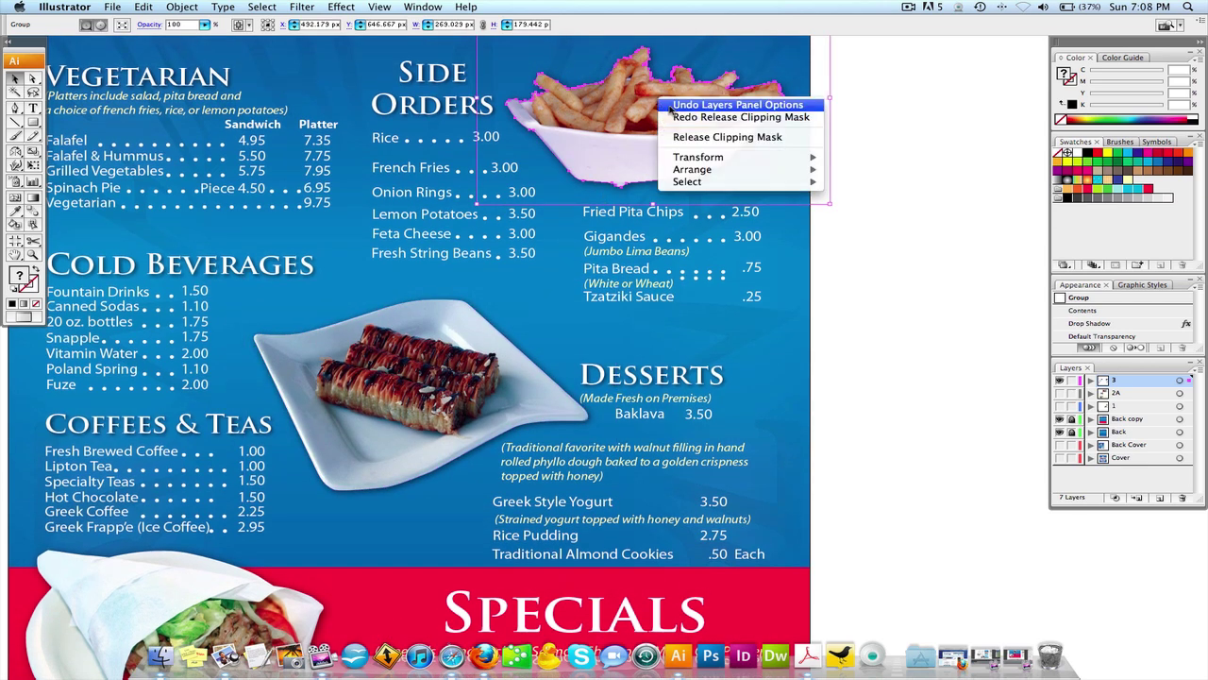
click(718, 137)
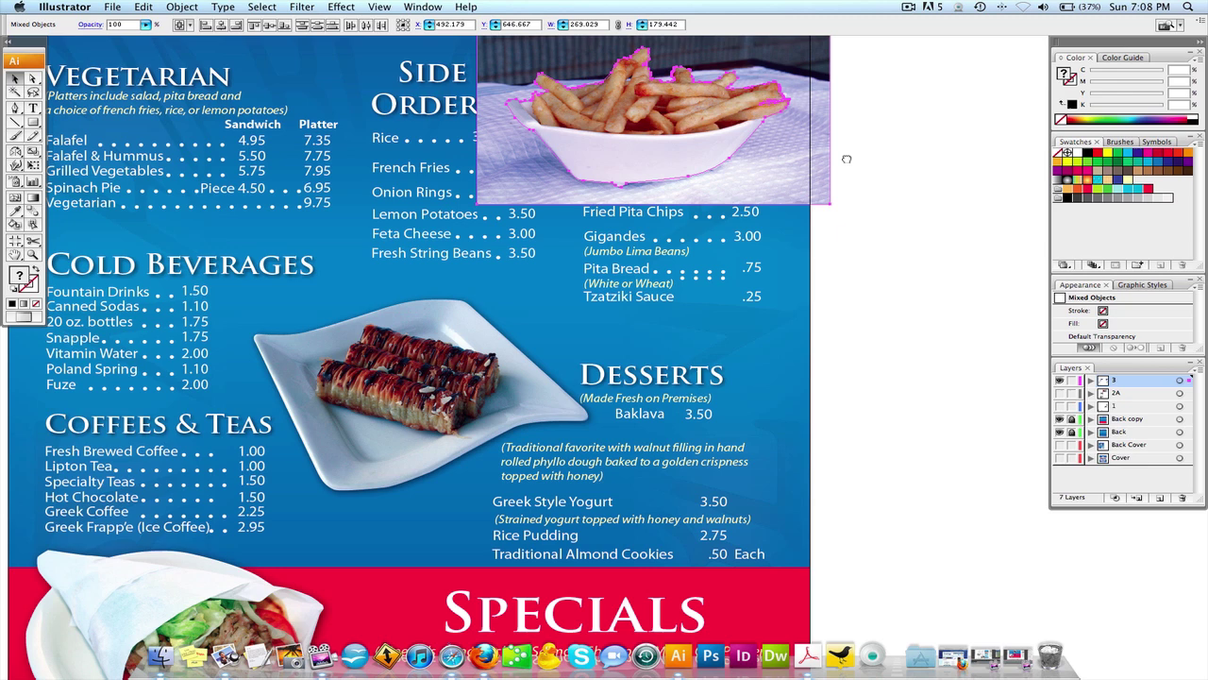
drag(846, 158, 845, 251)
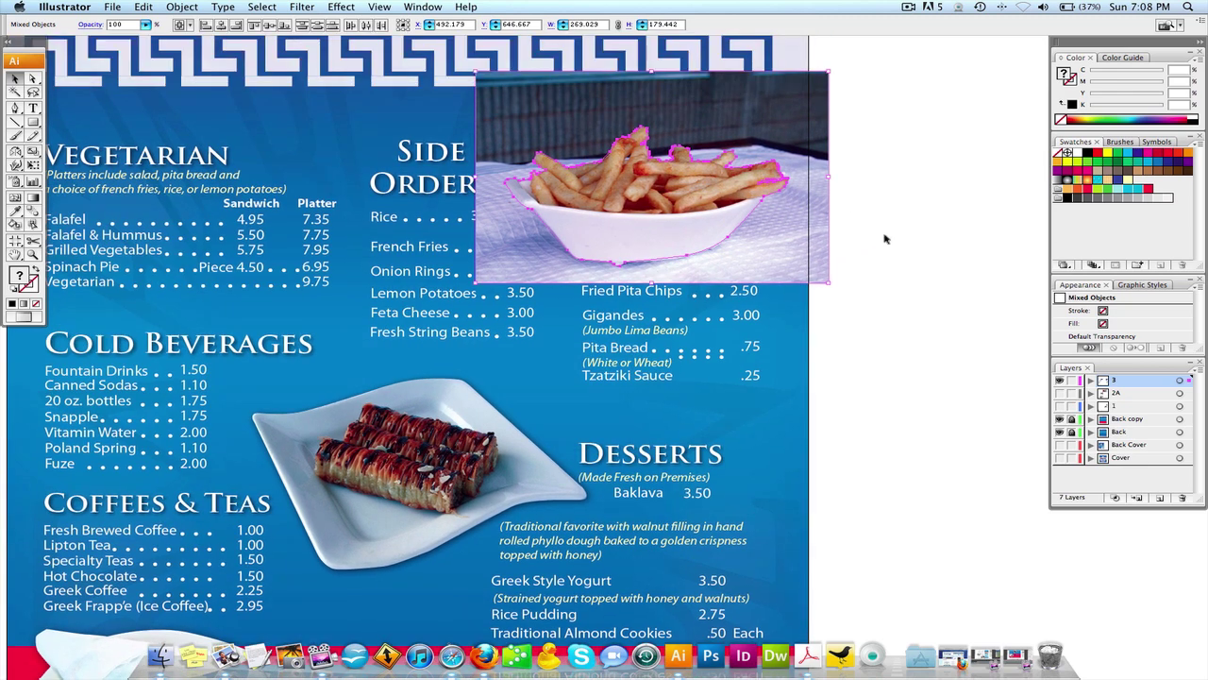
key(super+z)
click(897, 289)
Duplicate the clipped baklava plate straight across onto the blank canvas beside the menu, at about X 869 px.
drag(897, 288, 608, 205)
scroll(609, 205, down, 2)
click(123, 319)
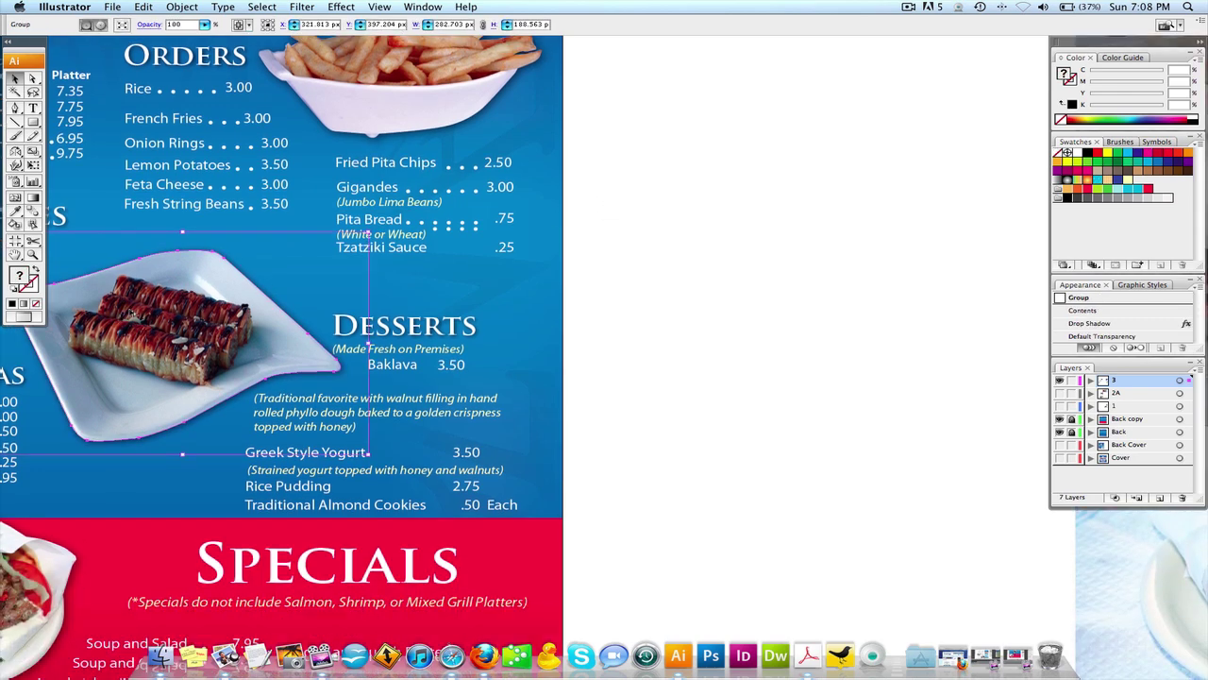
drag(514, 321, 846, 289)
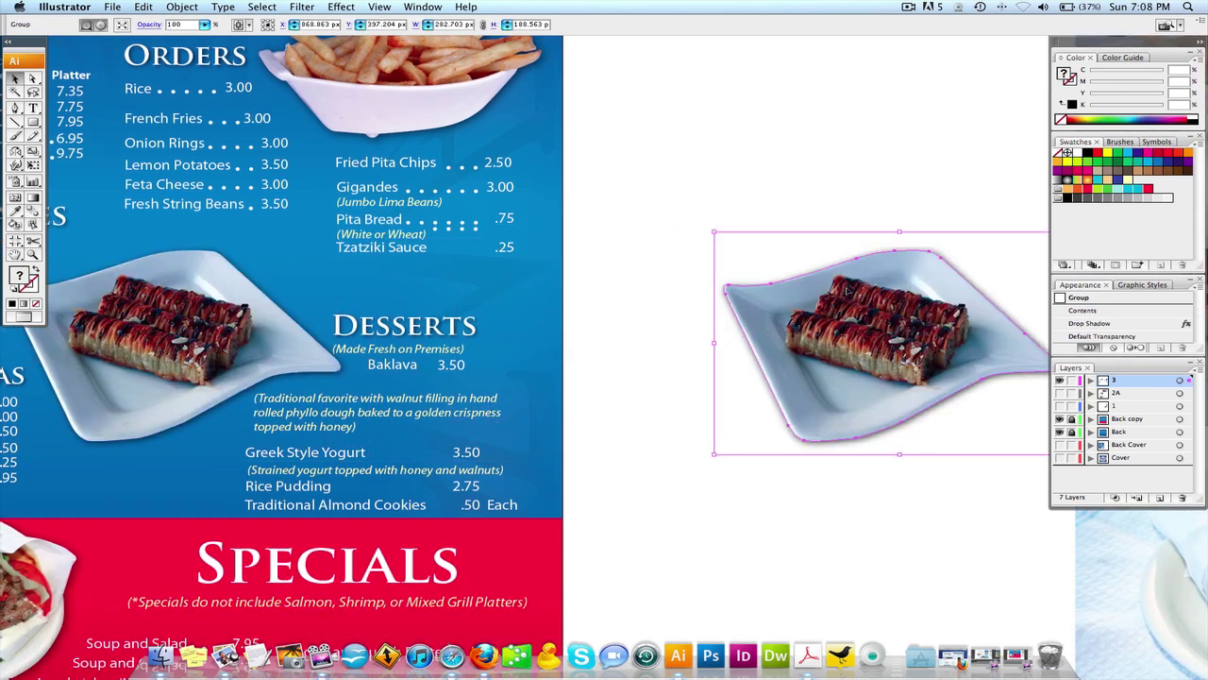
Delete the three unmasked fries, baklava and gyro photos lying off the artboard.
alt+super+click(831, 345)
alt+super+click(856, 388)
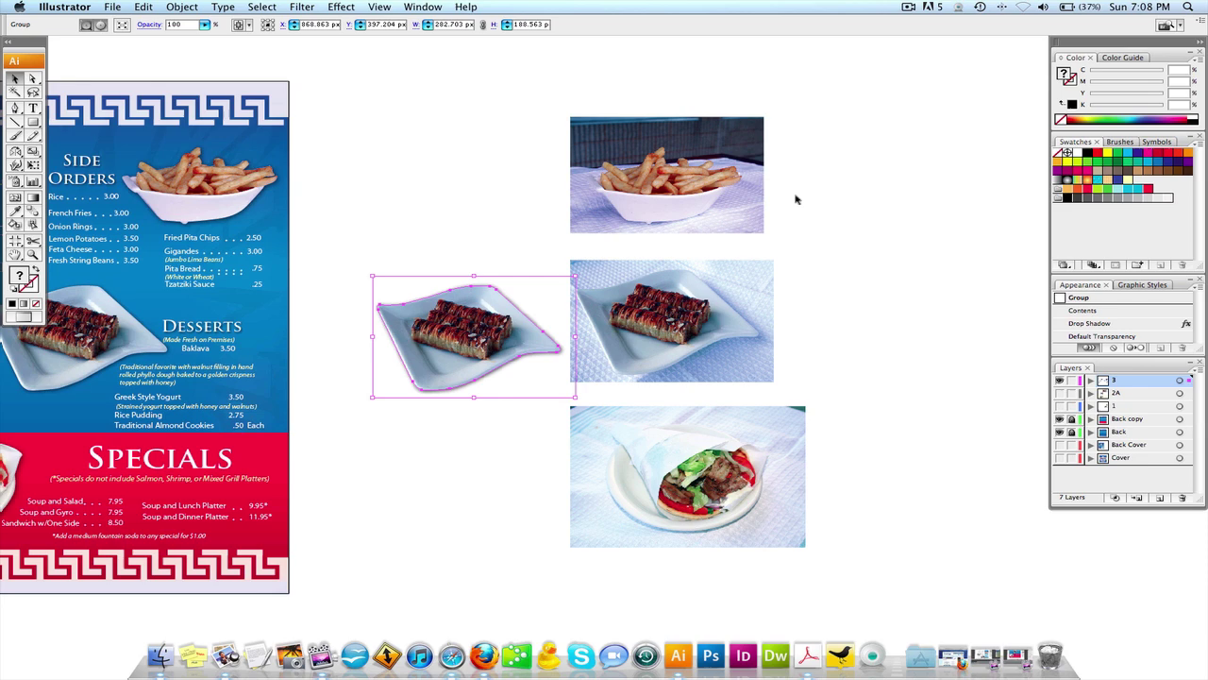
drag(662, 59, 770, 525)
key(Delete)
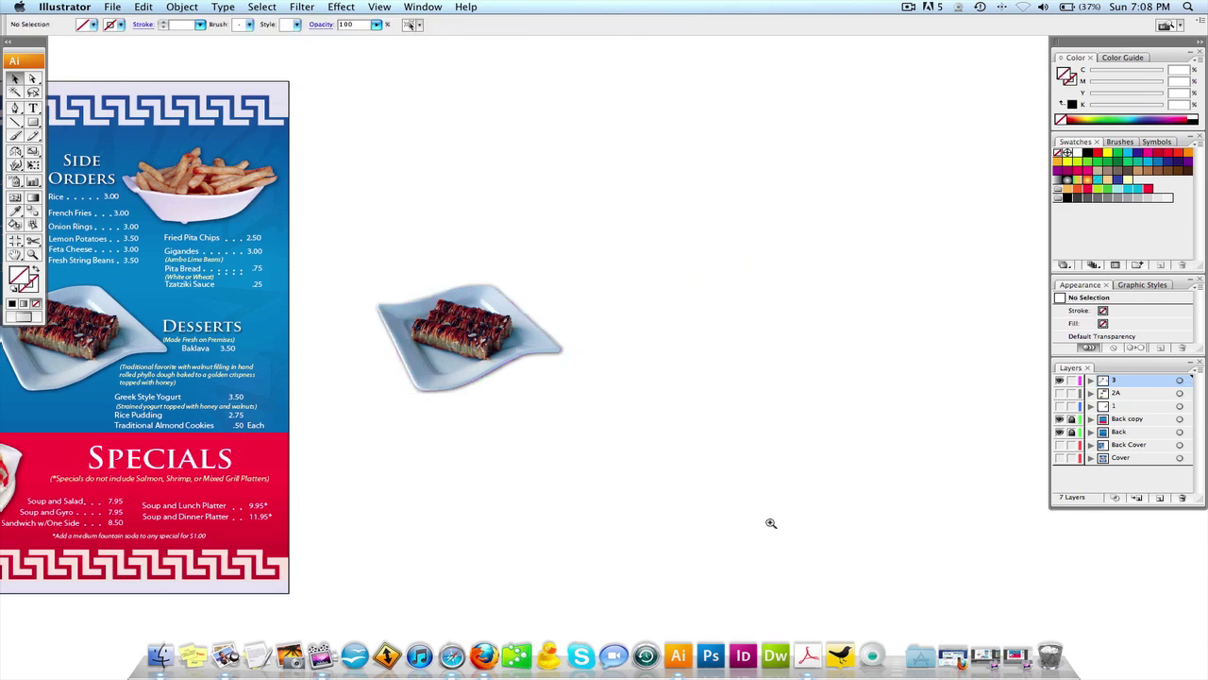
Delete the original clipped baklava plate from the menu page, keeping the copy on the blank canvas.
super+click(174, 297)
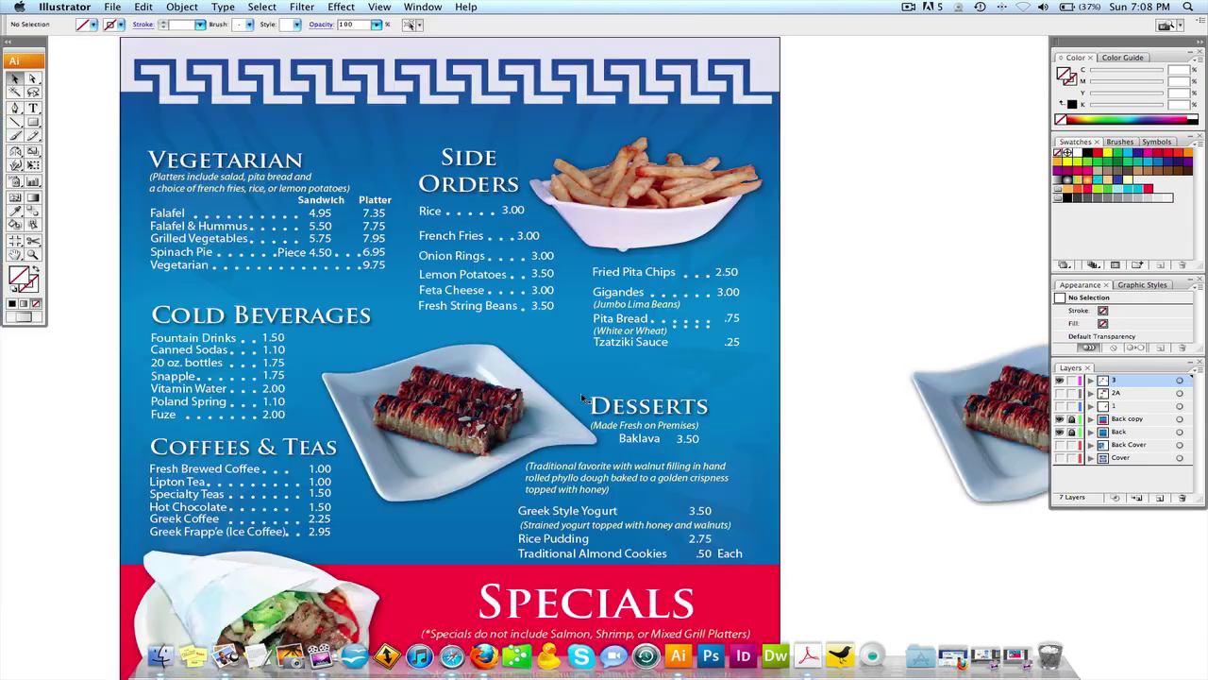
drag(640, 397, 548, 402)
click(426, 413)
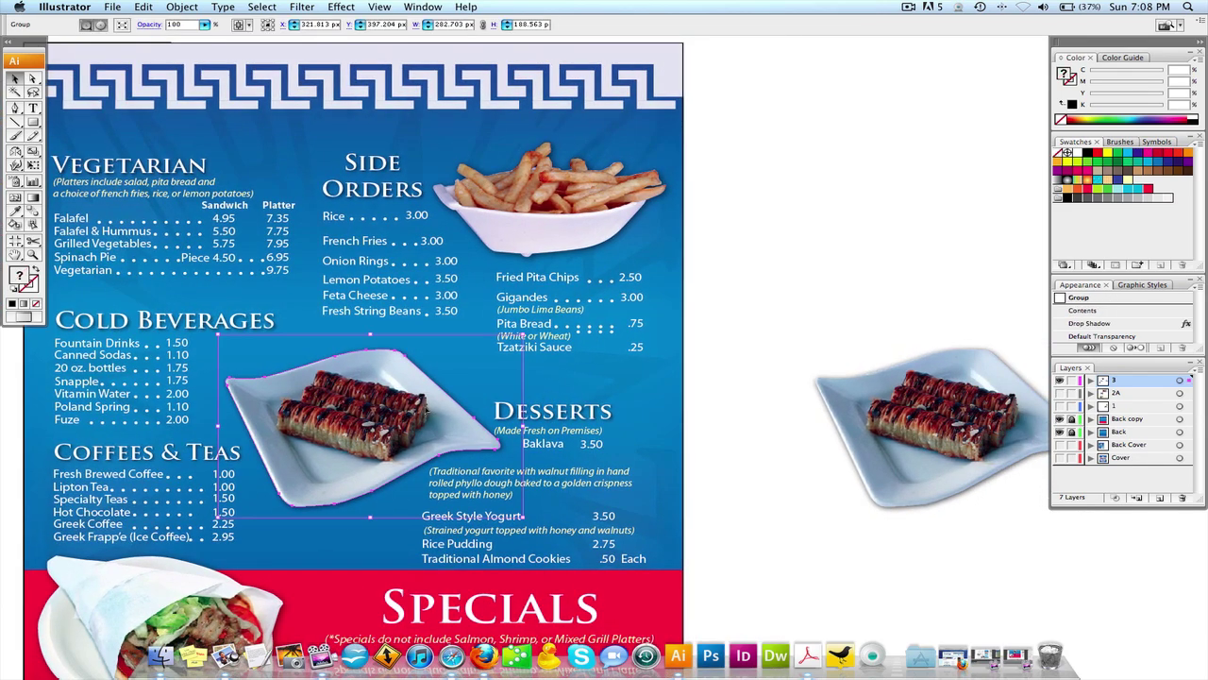
key(Delete)
Release the clipping mask on the baklava copy beside the menu and deselect it.
drag(886, 410, 697, 374)
click(698, 374)
right_click(697, 374)
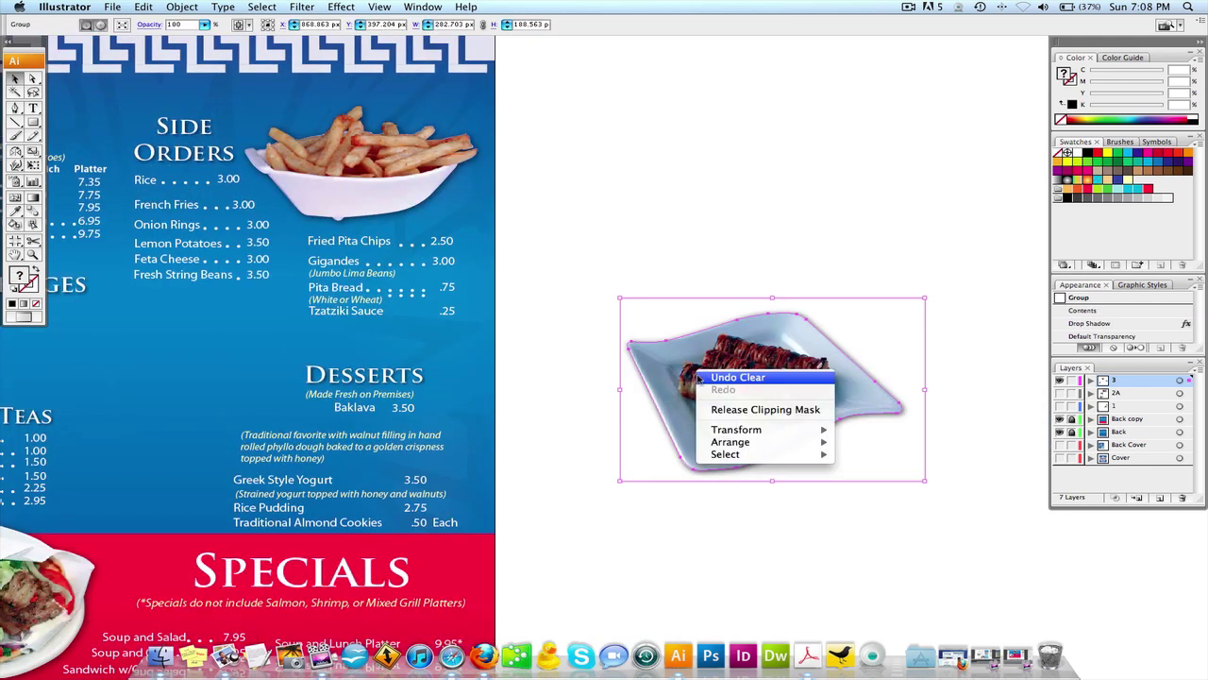
click(711, 407)
click(697, 220)
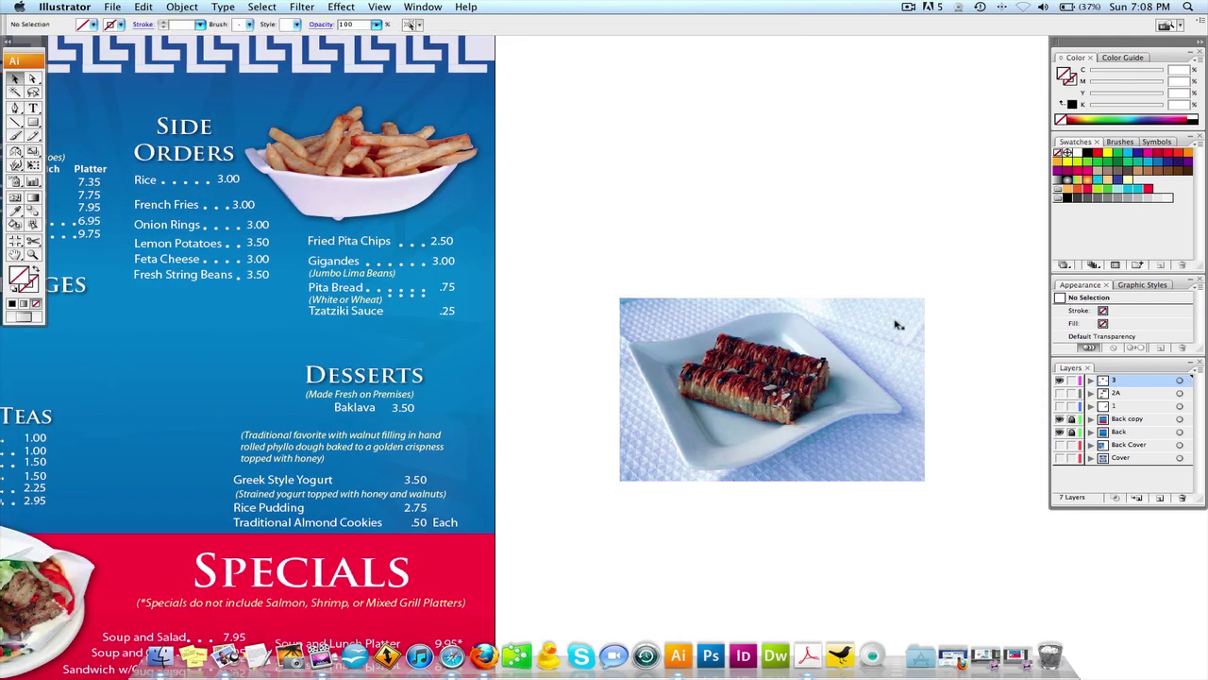
Lock the unmasked baklava photo and delete the old outline path around its plate.
click(816, 315)
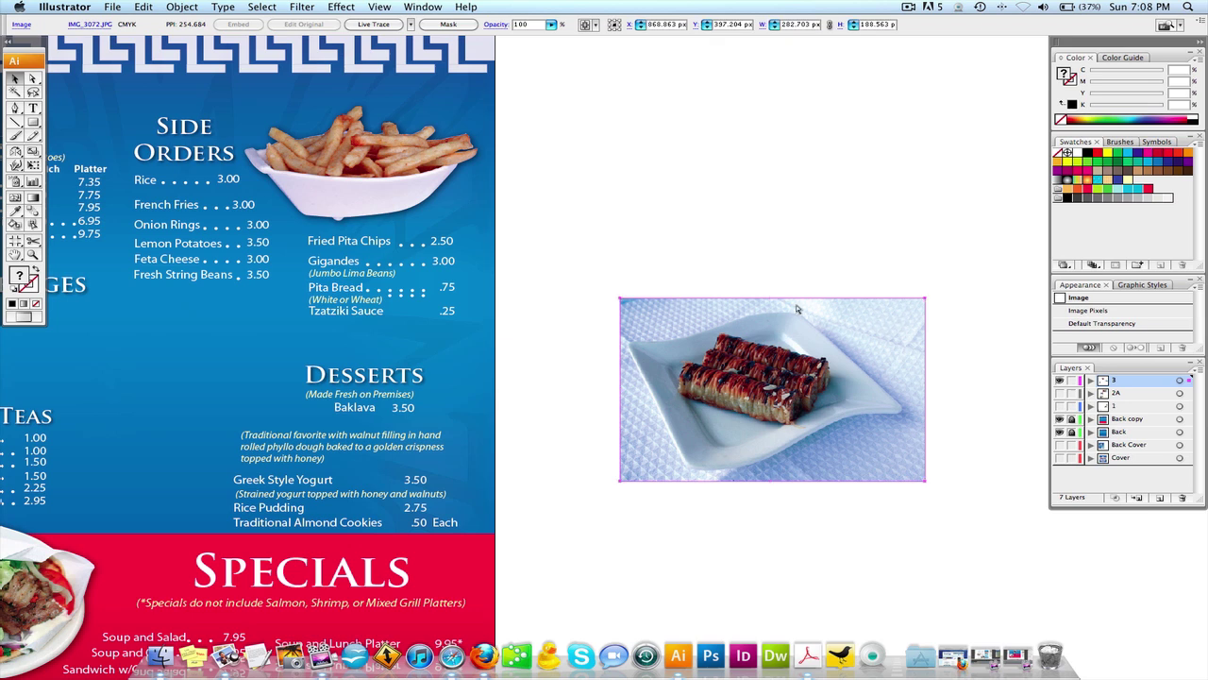
click(798, 258)
click(871, 350)
key(super+2)
drag(713, 277, 780, 353)
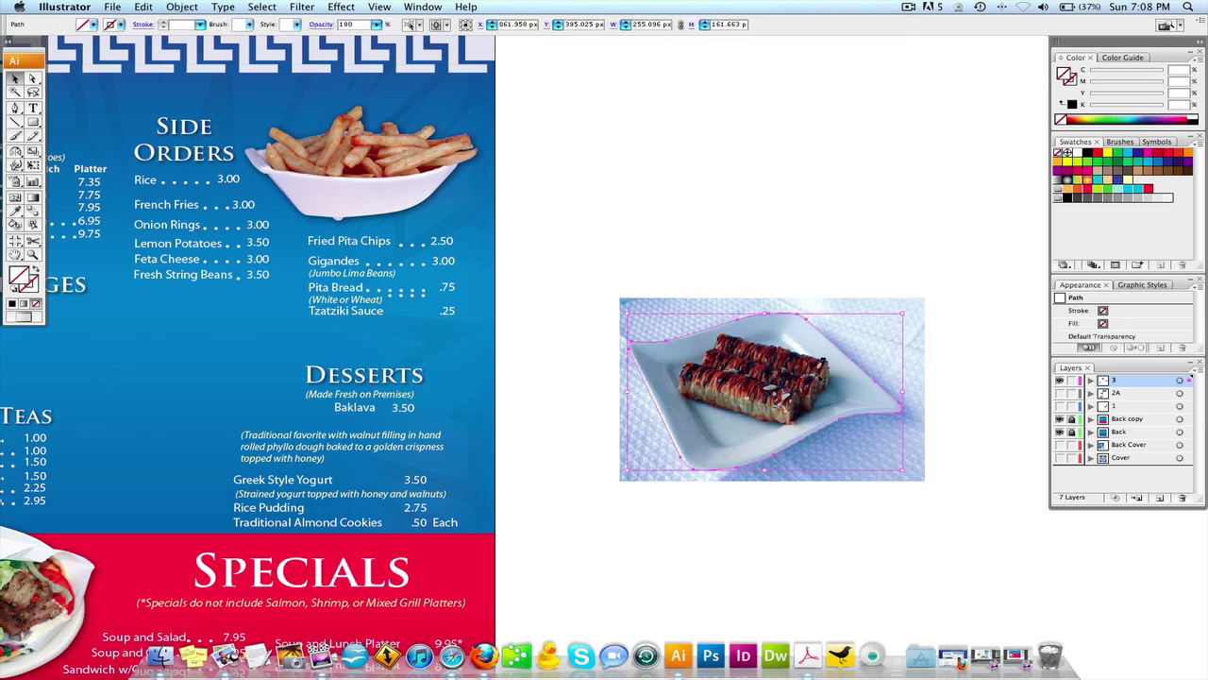
key(Delete)
key(super+equal)
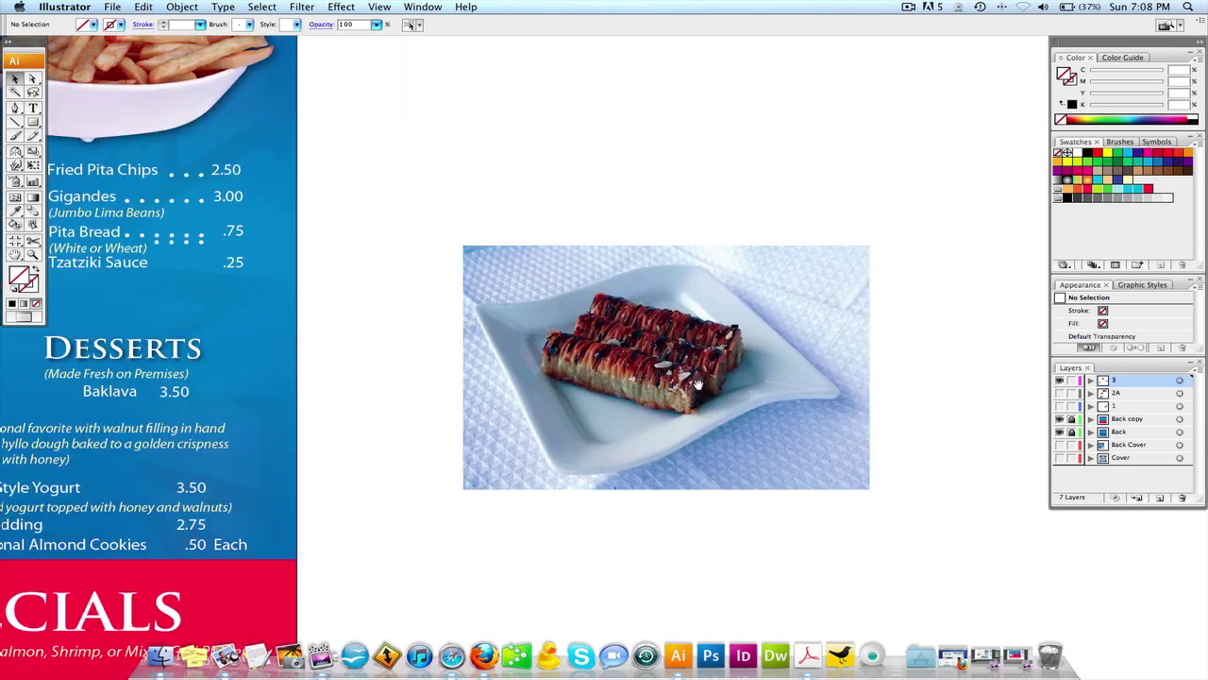
Unlock all locked artwork, including the unmasked baklava photo, and clear the selection.
key(super+alt+2)
key(super+shift+a)
drag(446, 240, 903, 530)
drag(753, 431, 709, 421)
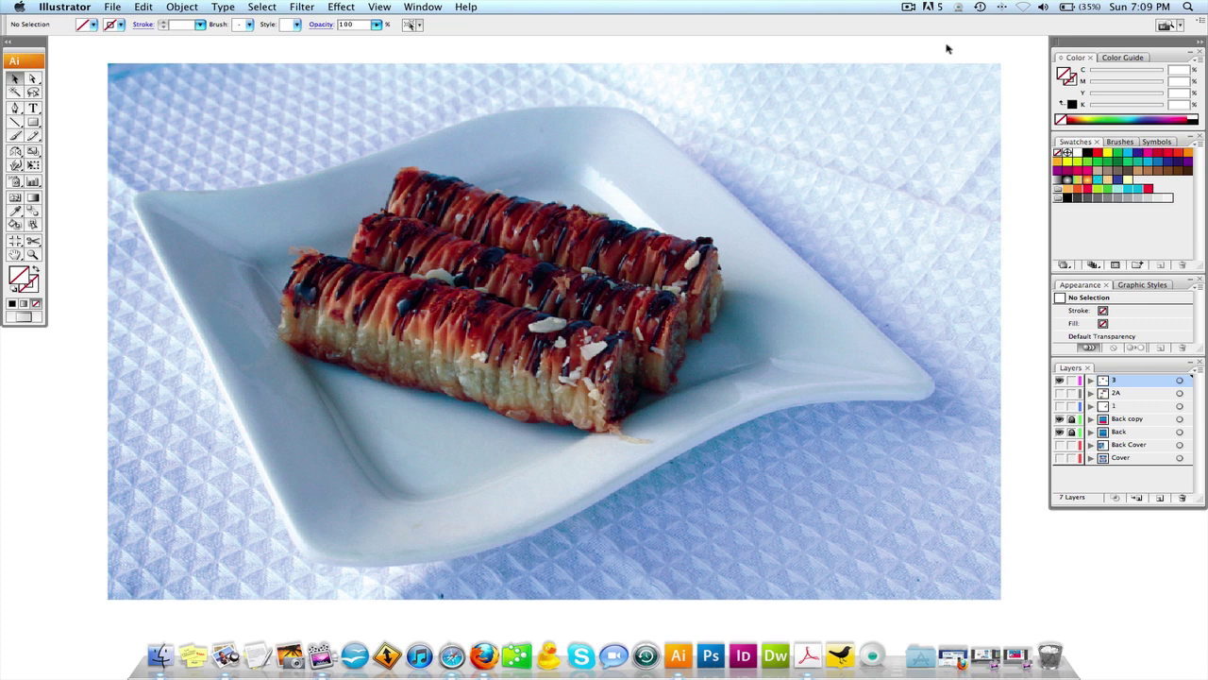
Lock the unmasked baklava photo and check that it cannot be moved.
click(660, 217)
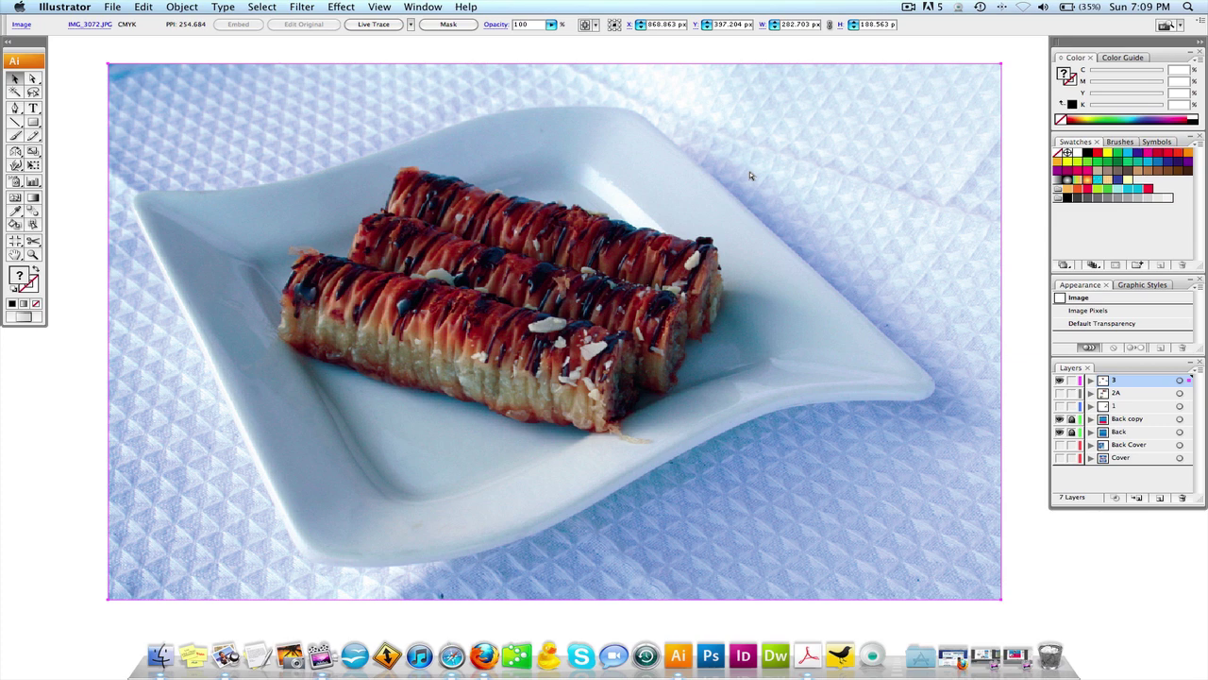
click(171, 9)
mouse_move(188, 84)
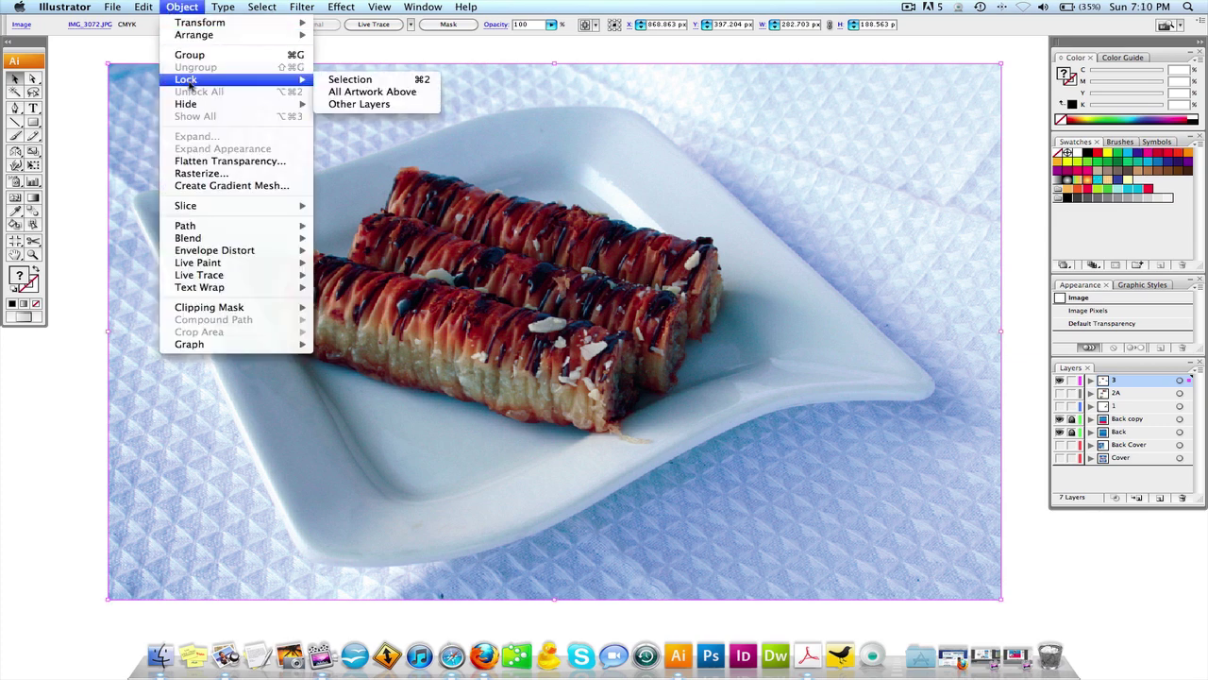
click(429, 81)
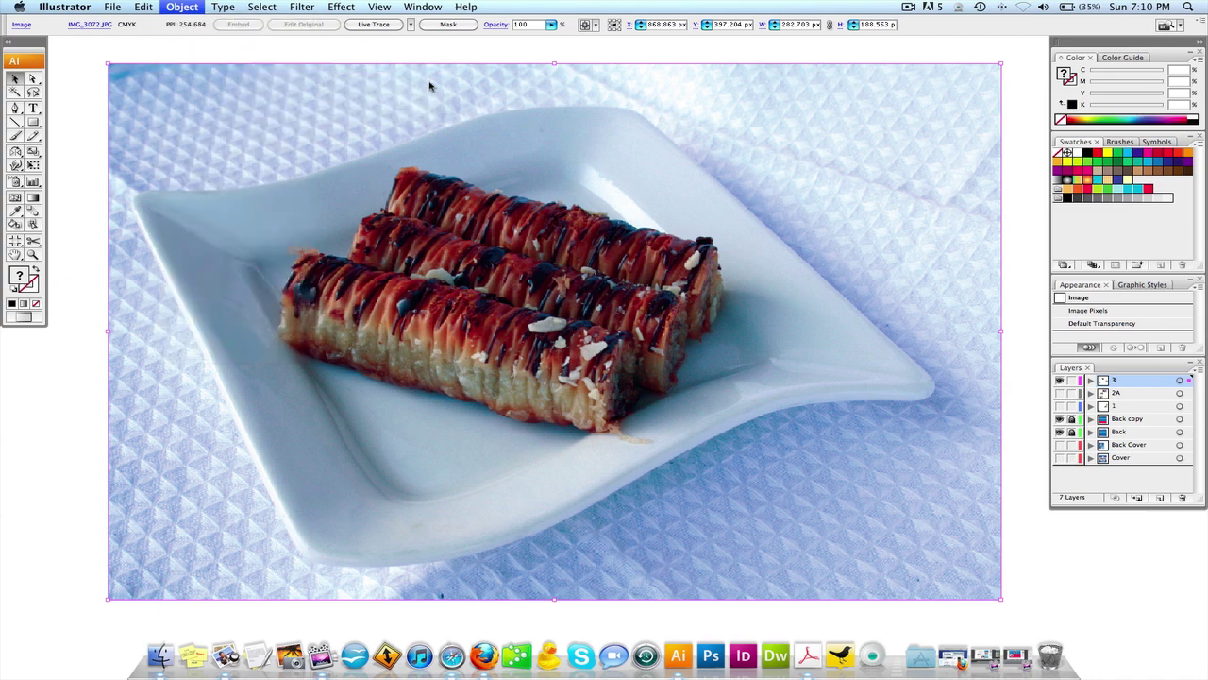
drag(621, 229, 733, 288)
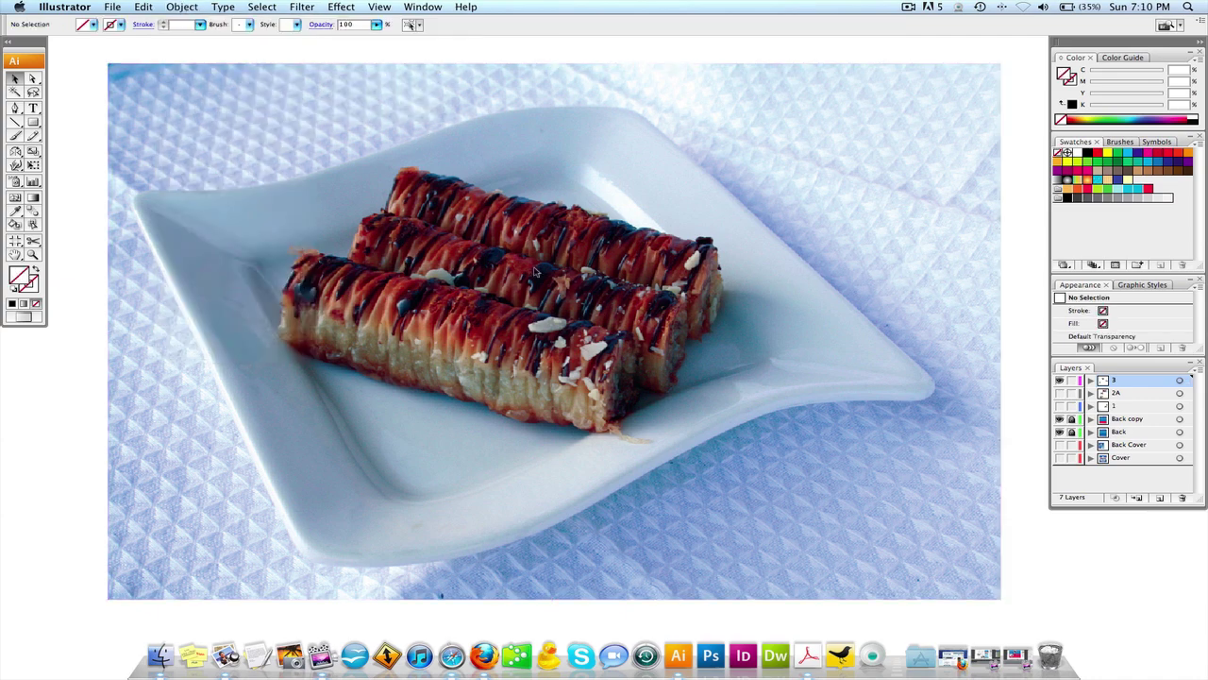
Start a Pen tool path that curves around the plate's left corner, without fill or stroke.
key(space)
scroll(233, 147, up, 2)
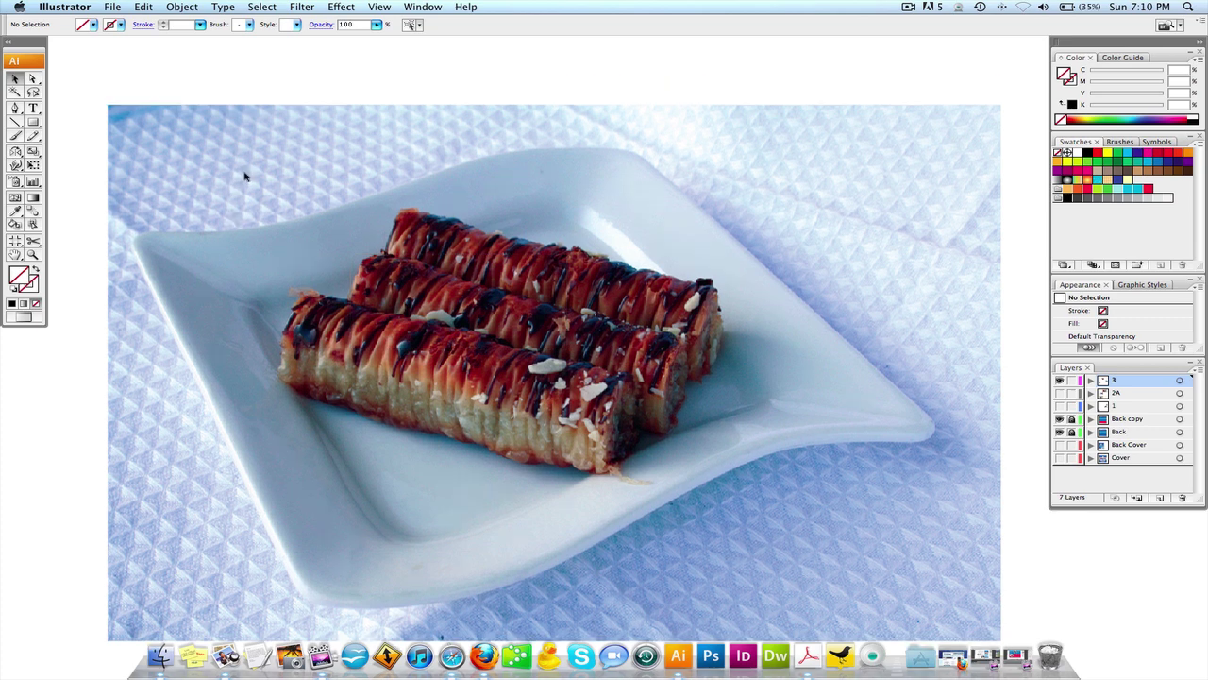
scroll(151, 147, down, 3)
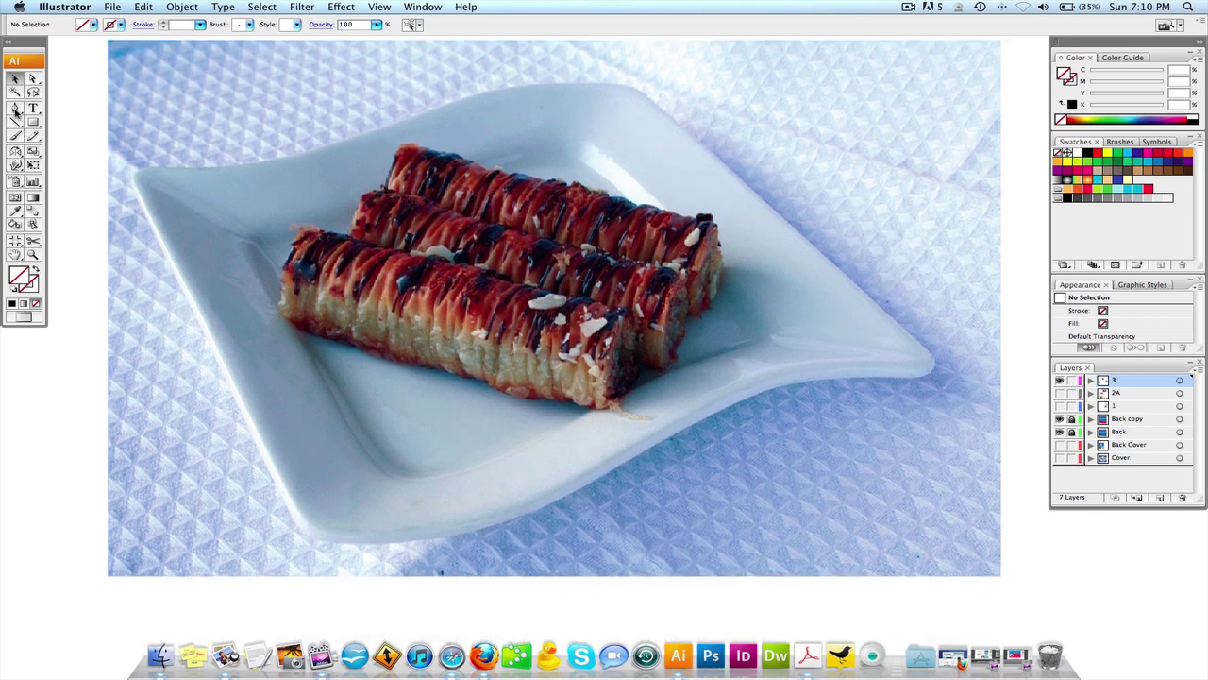
click(15, 108)
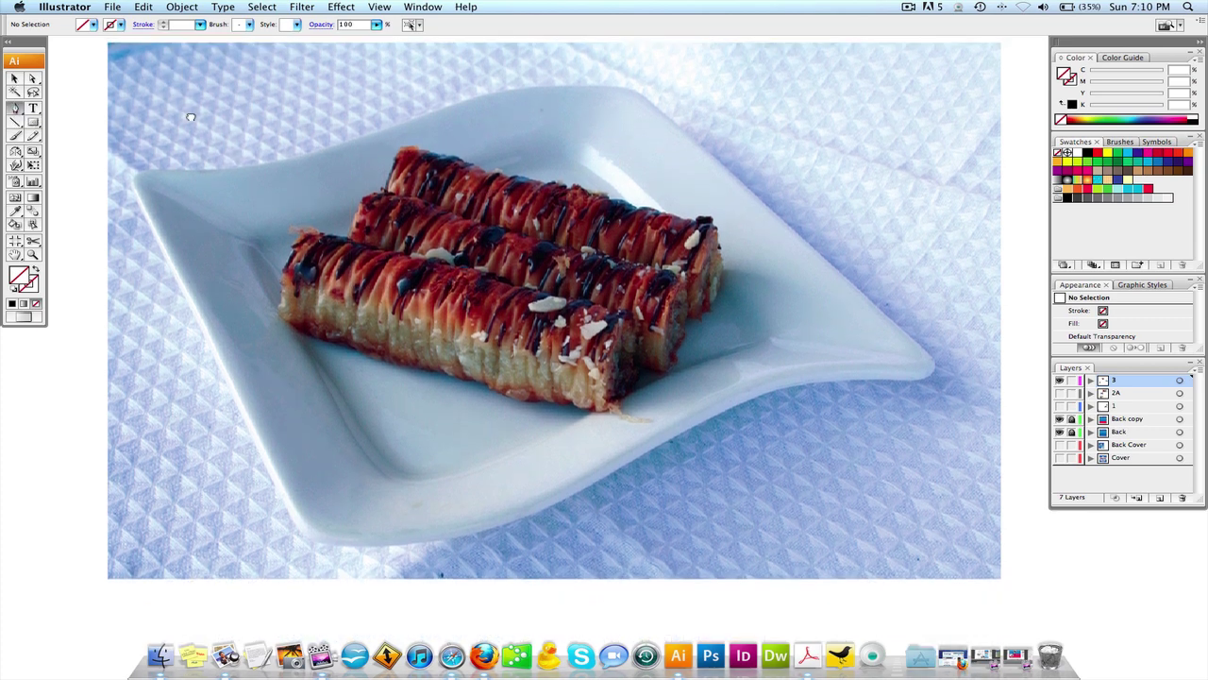
scroll(191, 112, up, 1)
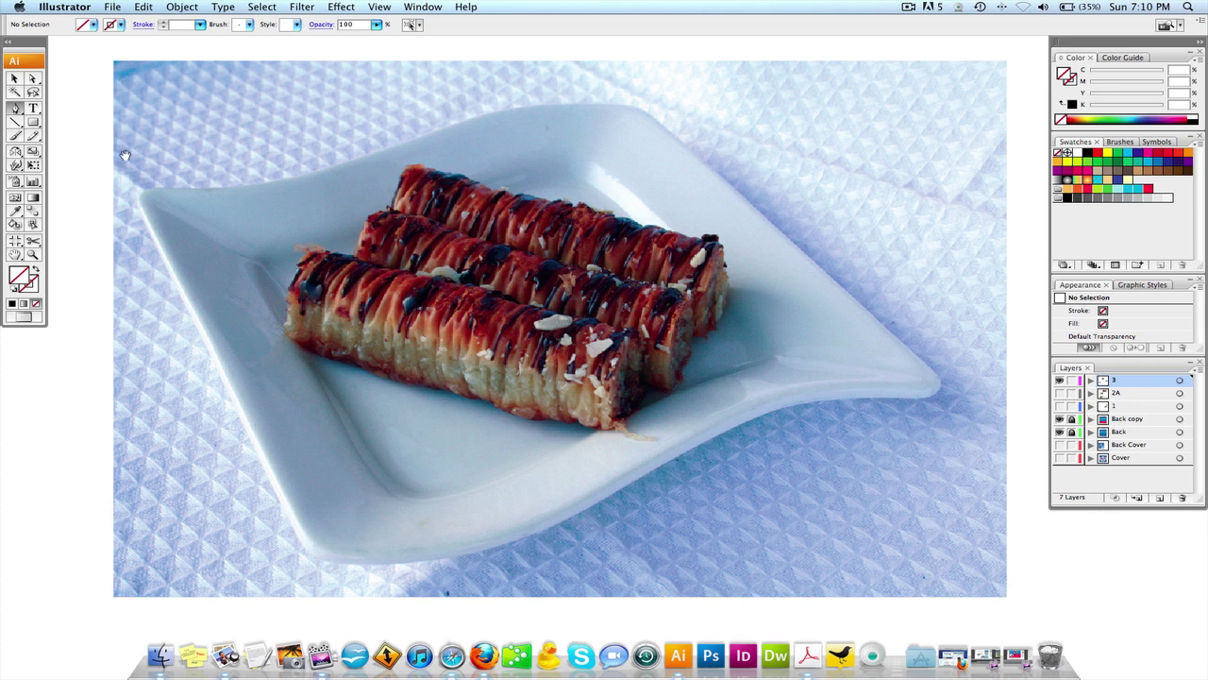
key(super+space)
click(126, 156)
drag(712, 511, 867, 605)
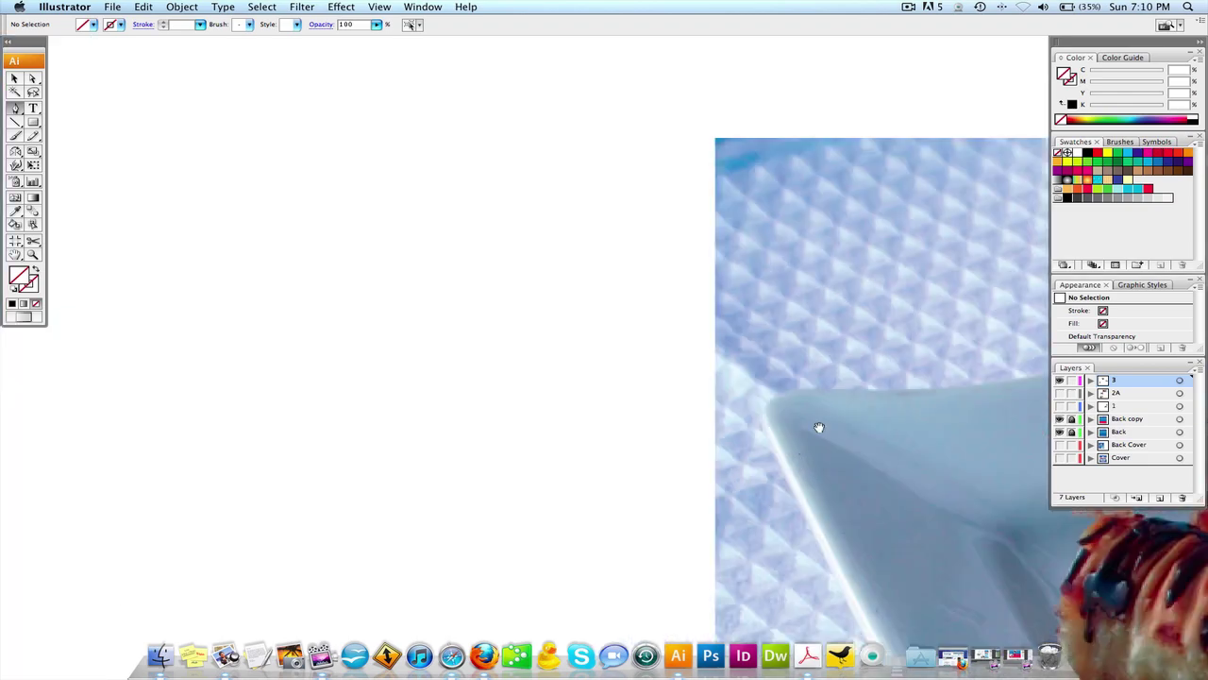
drag(817, 425, 62, 177)
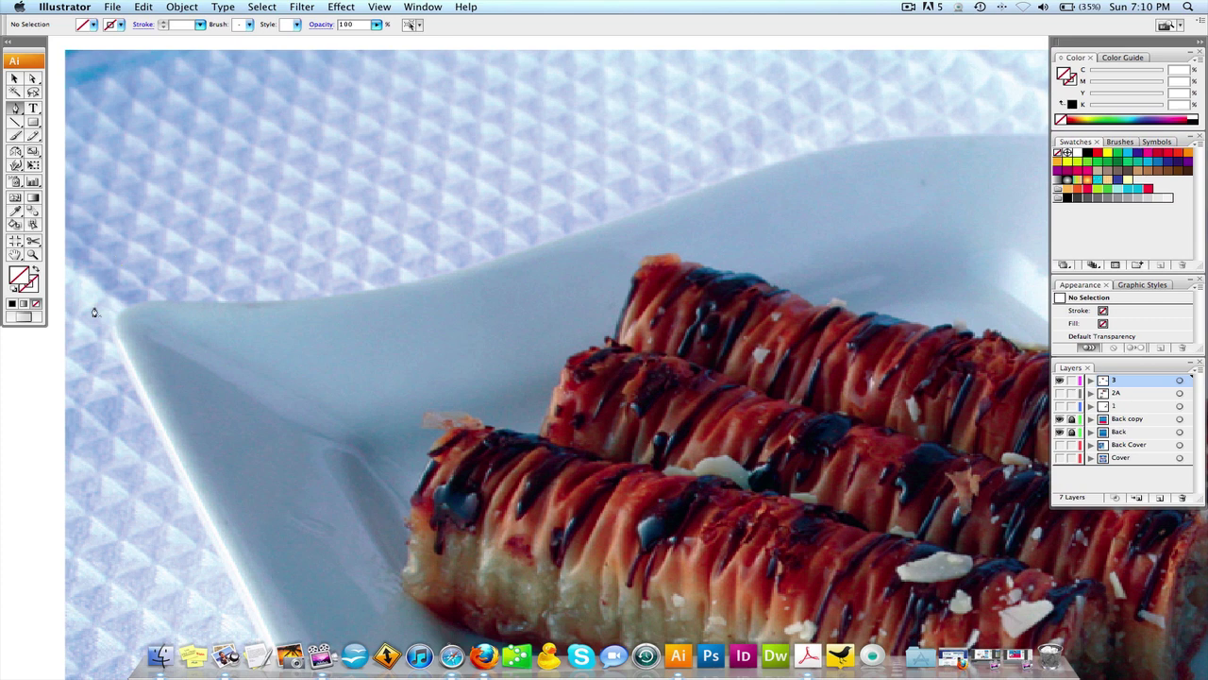
click(132, 371)
drag(148, 304, 224, 304)
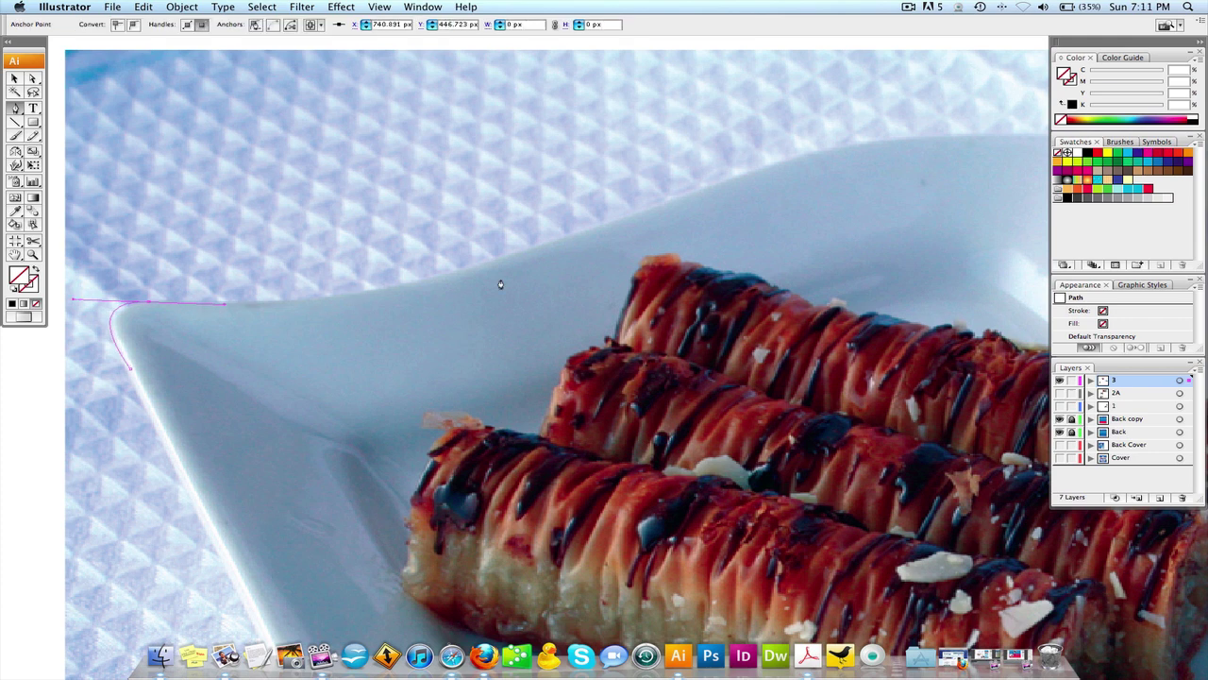
Try curved segments along the plate's upper left edge and undo them back to the corner curve.
drag(552, 244, 674, 186)
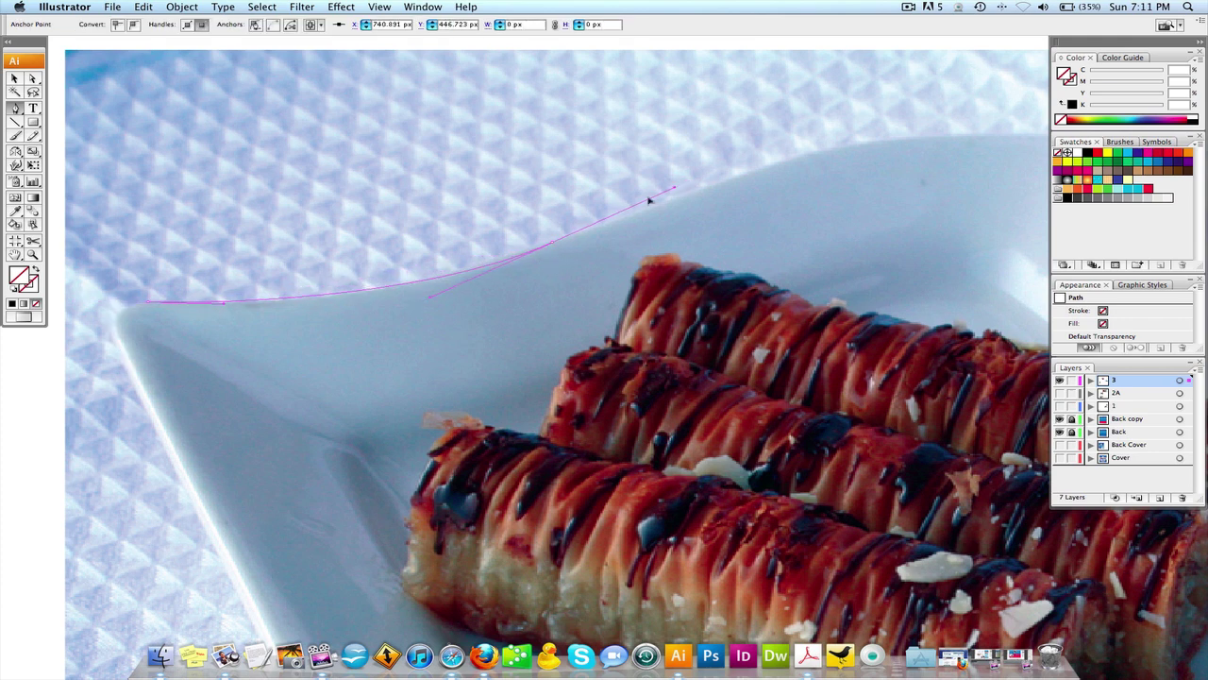
key(super+z)
drag(322, 300, 421, 281)
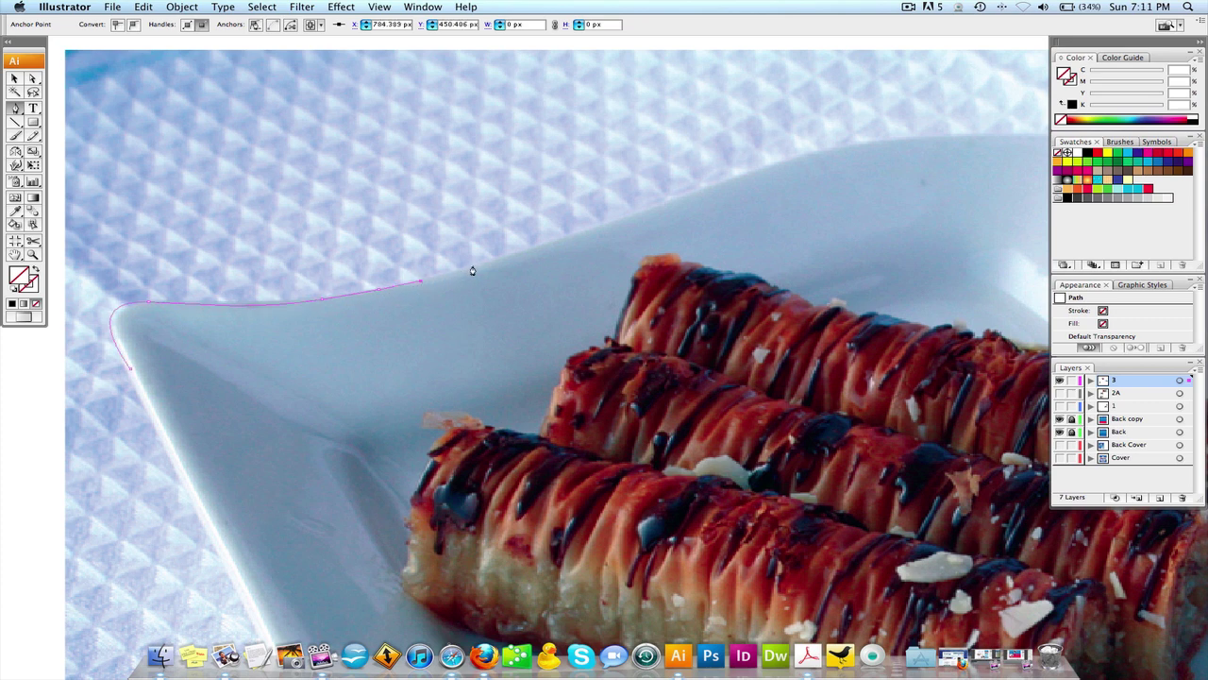
click(479, 266)
key(super+z)
key(super+z)
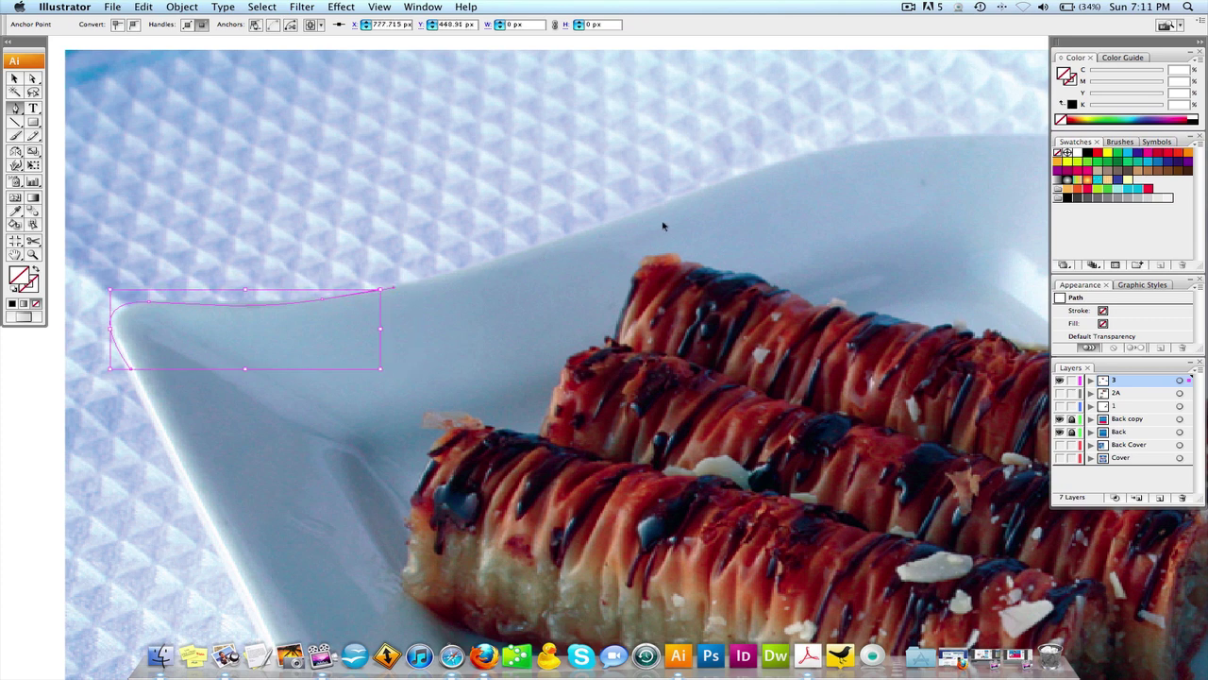
key(super+z)
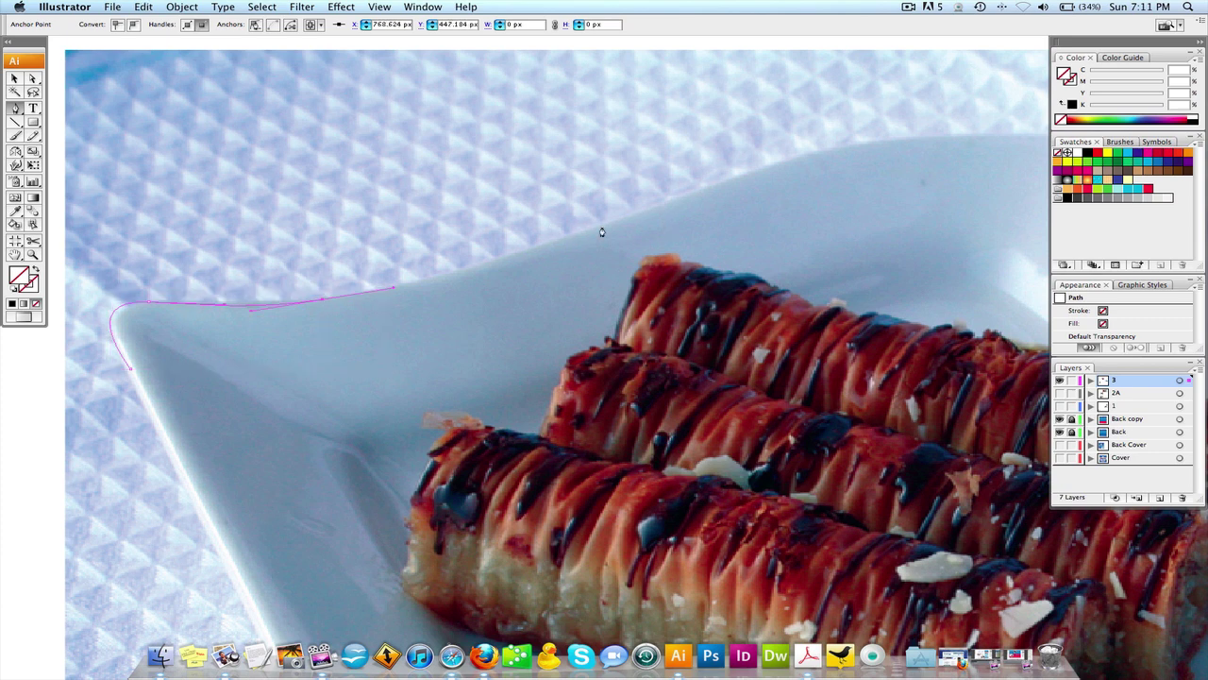
key(super+z)
Try an exaggerated curve on the plate's upper edge with the default black stroke and no fill, then undo it.
drag(631, 219, 461, 103)
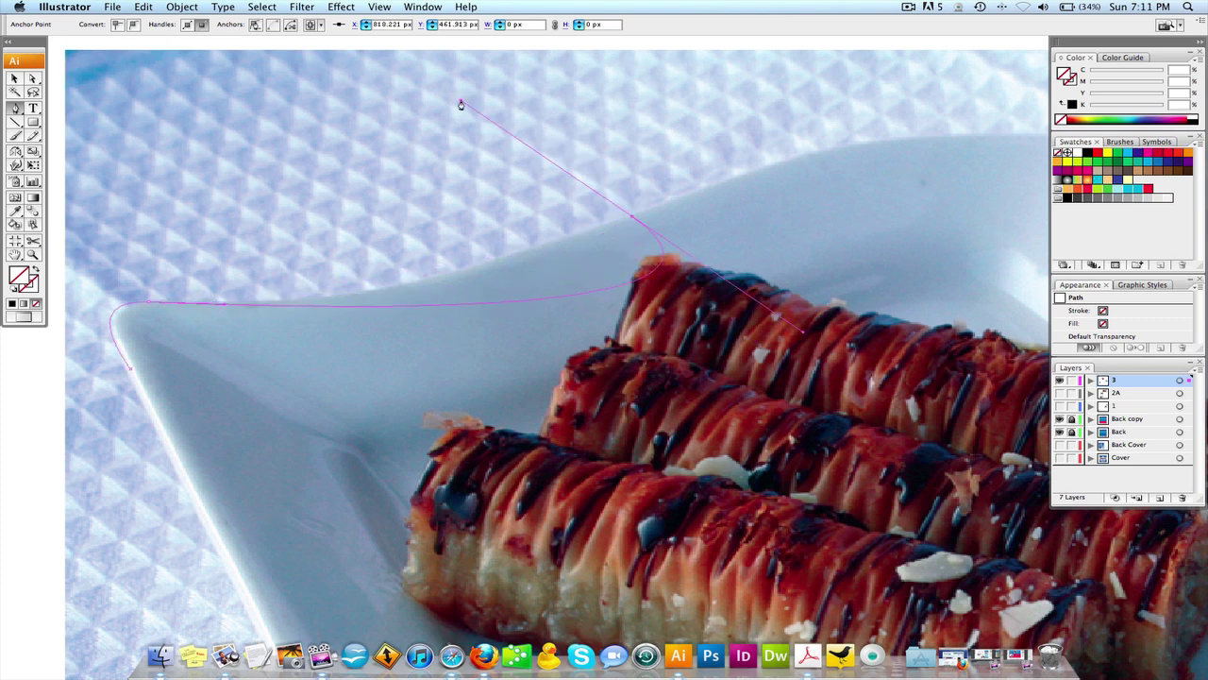
click(14, 288)
click(36, 303)
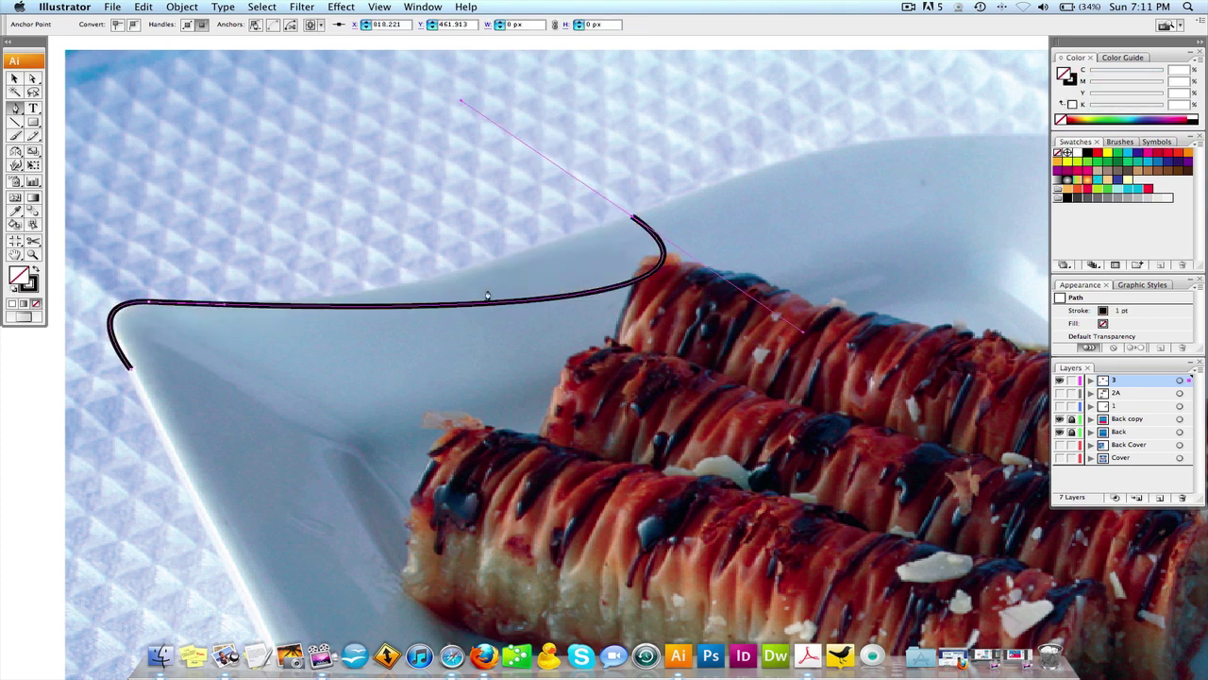
key(super+z)
key(super+z)
key(super+z)
key(super+z)
key(super+z)
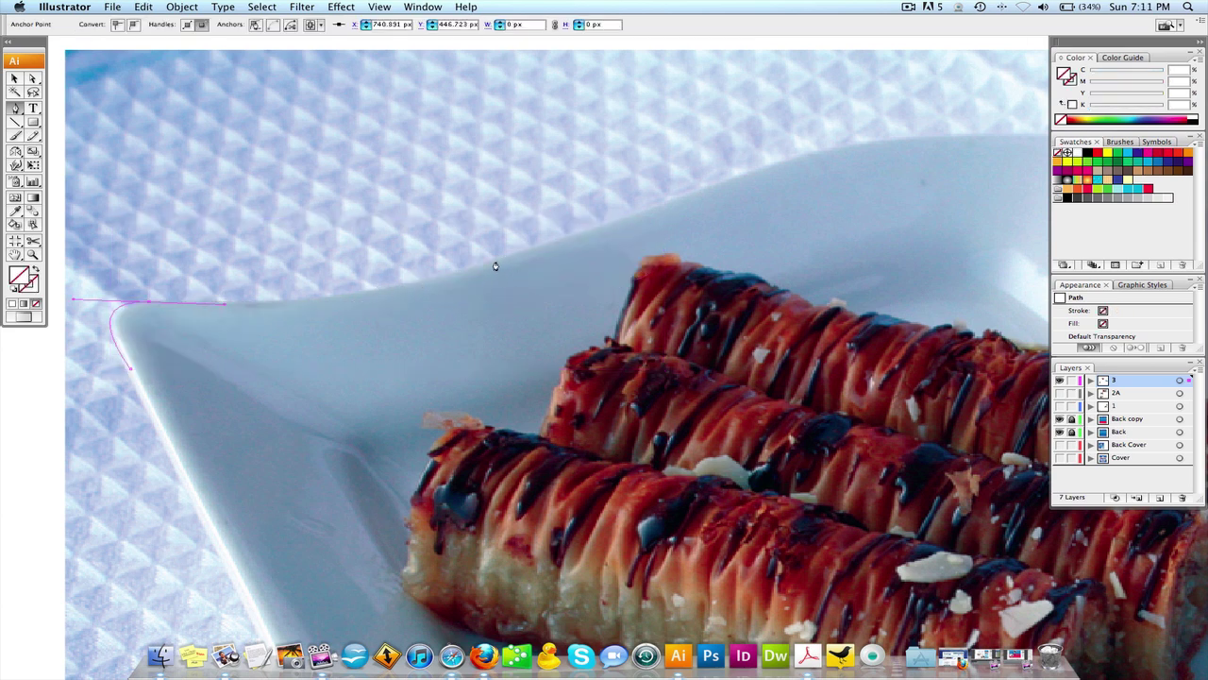
Undo a trial curve on the plate's upper edge and give the outline path a black stroke.
drag(494, 261, 600, 210)
key(super+z)
click(1086, 153)
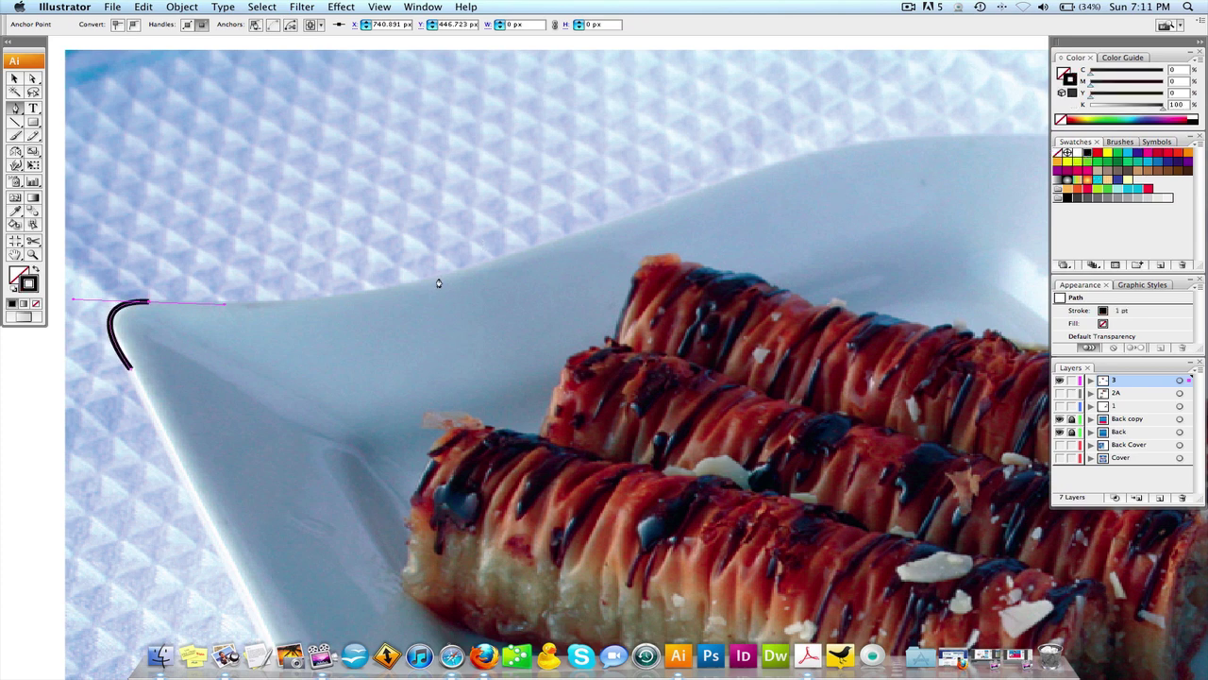
Trace the plate's upper edge with curved Pen tool segments, continuing around the rounded upper right corner.
mouse_move(447, 275)
mouse_down()
mouse_move(774, 178)
mouse_move(512, 251)
mouse_move(601, 235)
mouse_move(704, 197)
mouse_move(292, 304)
mouse_move(618, 224)
mouse_move(553, 242)
mouse_move(570, 237)
mouse_up()
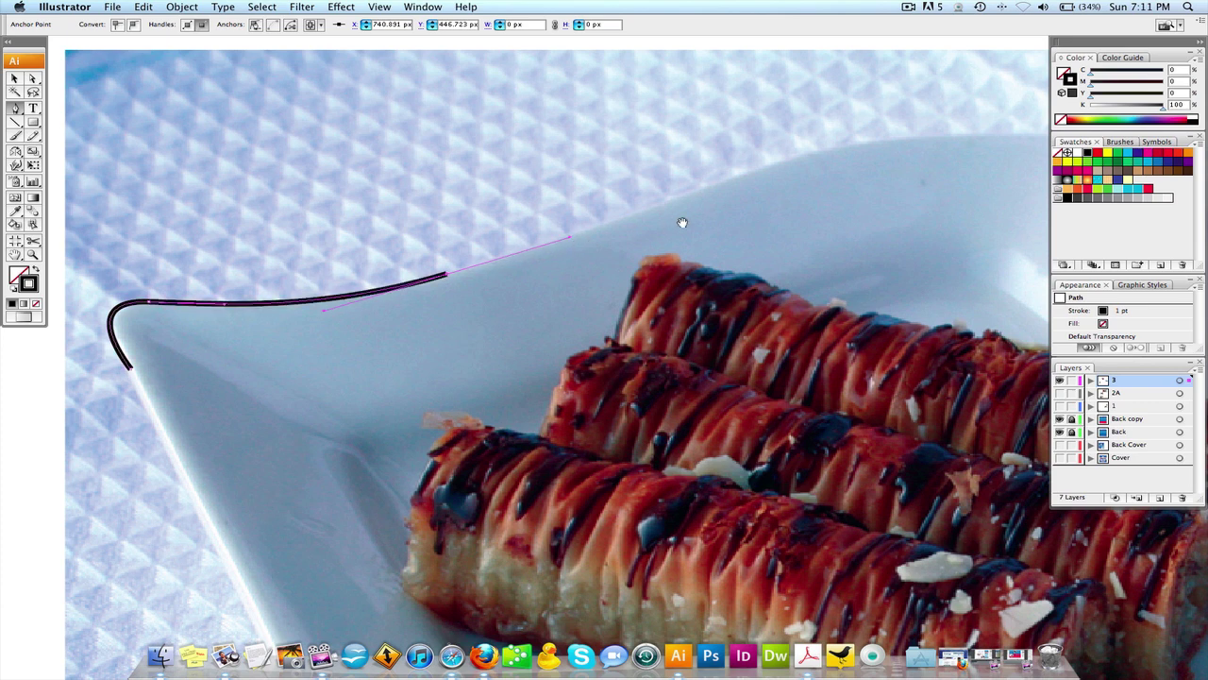
drag(682, 221, 444, 294)
drag(539, 237, 646, 215)
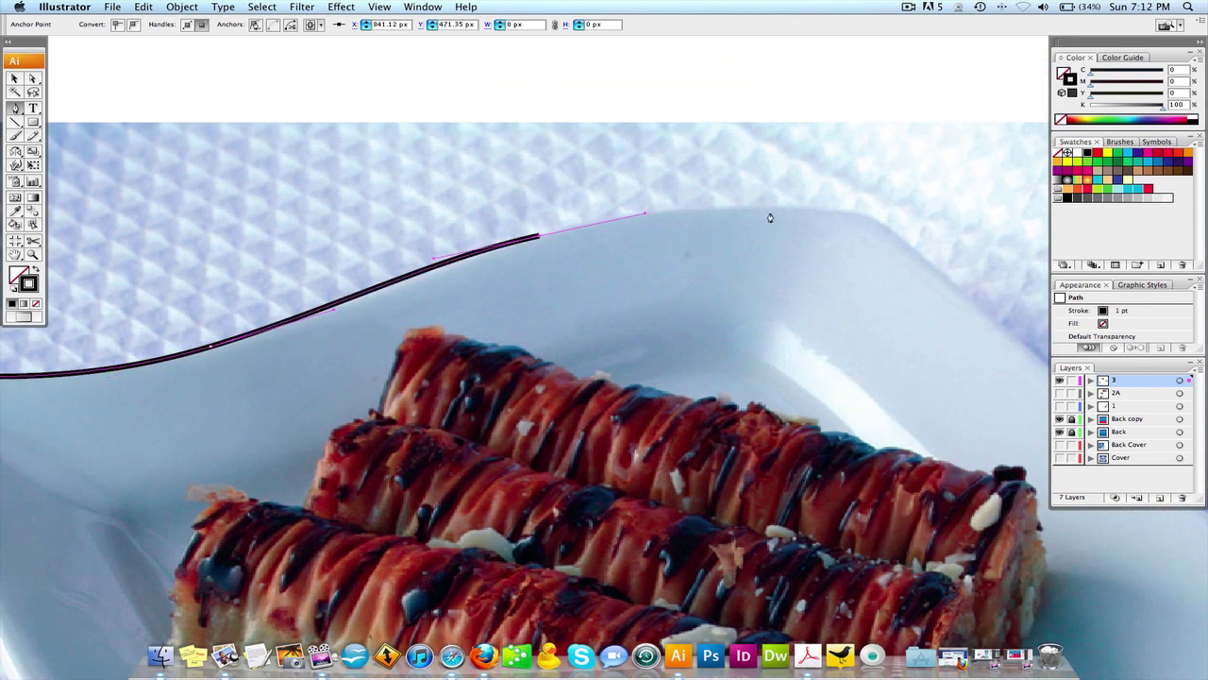
drag(774, 209, 859, 207)
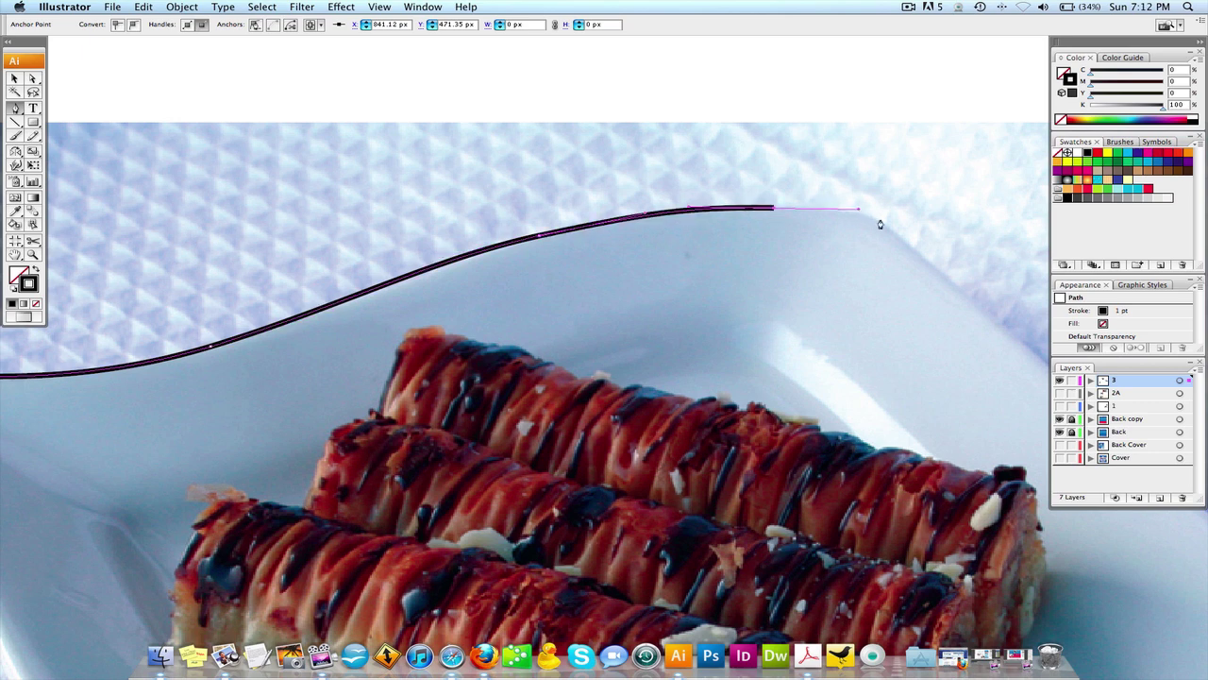
drag(898, 242, 936, 266)
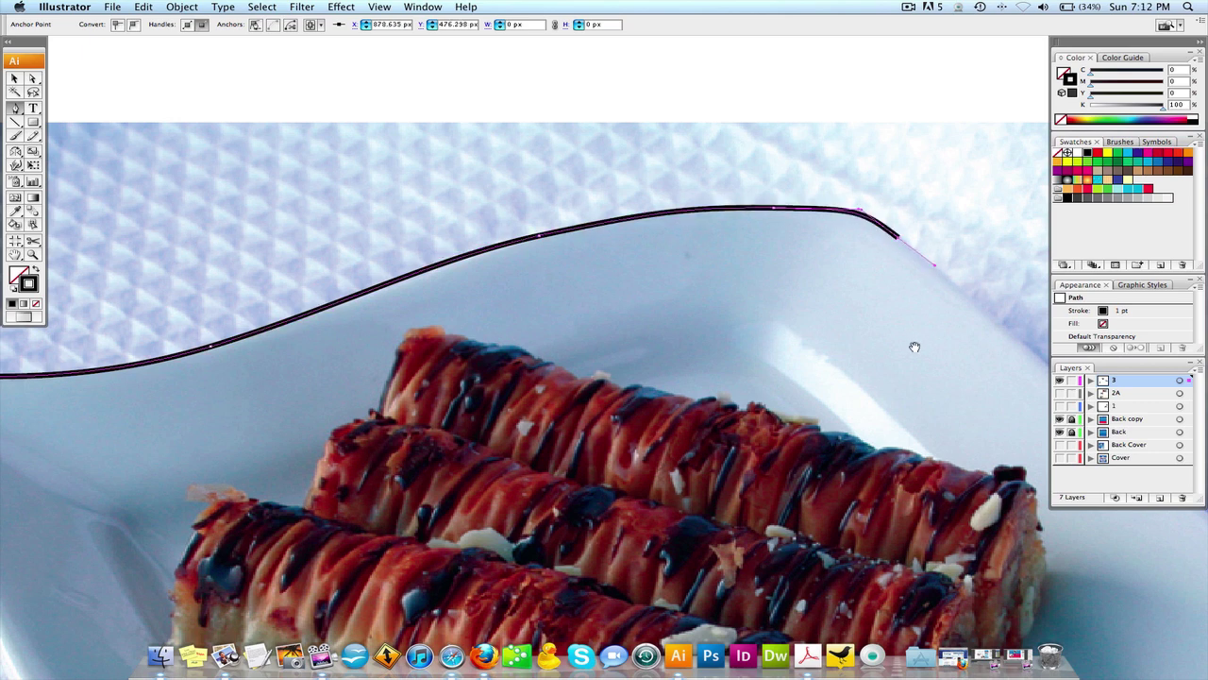
Undo the last curved segments and delete the rest of the curved outline path.
drag(882, 351, 566, 330)
alt+click(649, 402)
alt+click(463, 389)
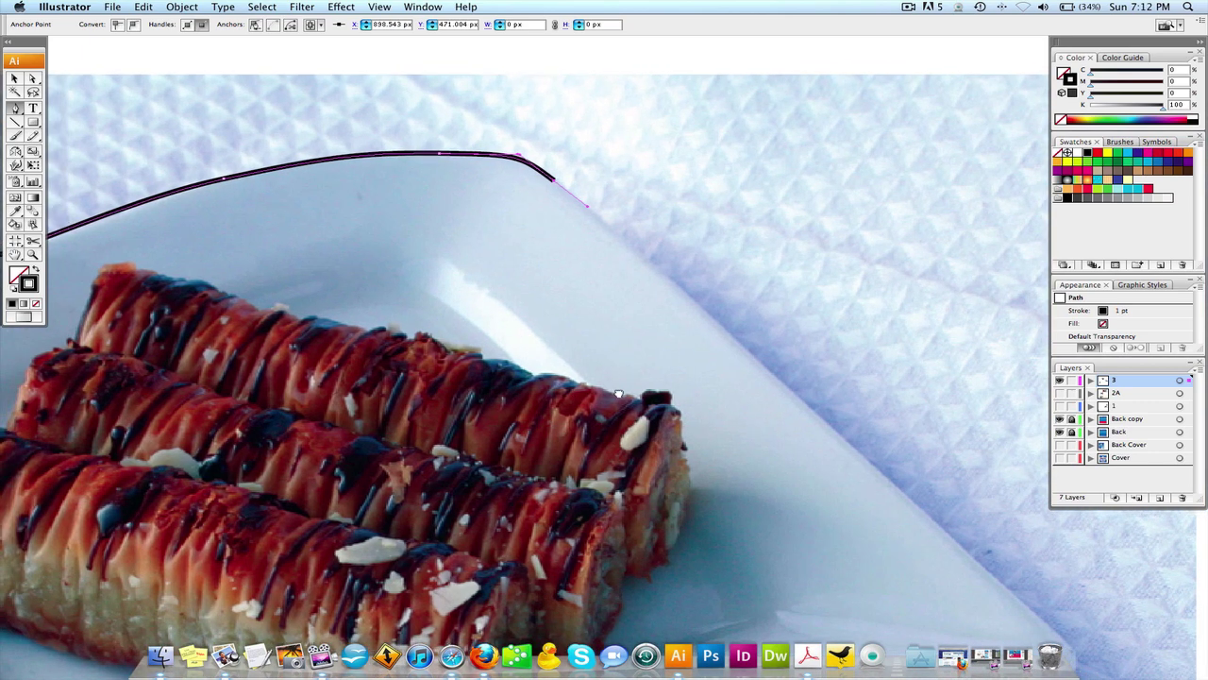
alt+click(619, 393)
alt+click(511, 393)
scroll(477, 392, left, 5)
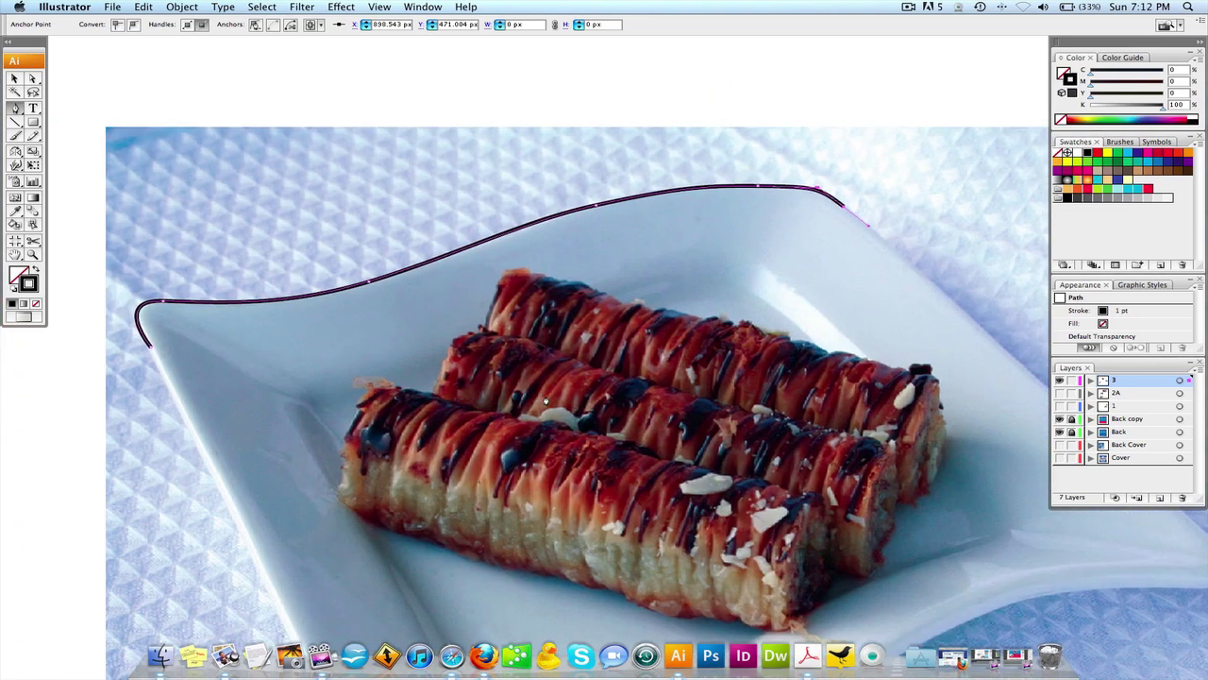
key(super+z)
key(super+z)
key(super+z)
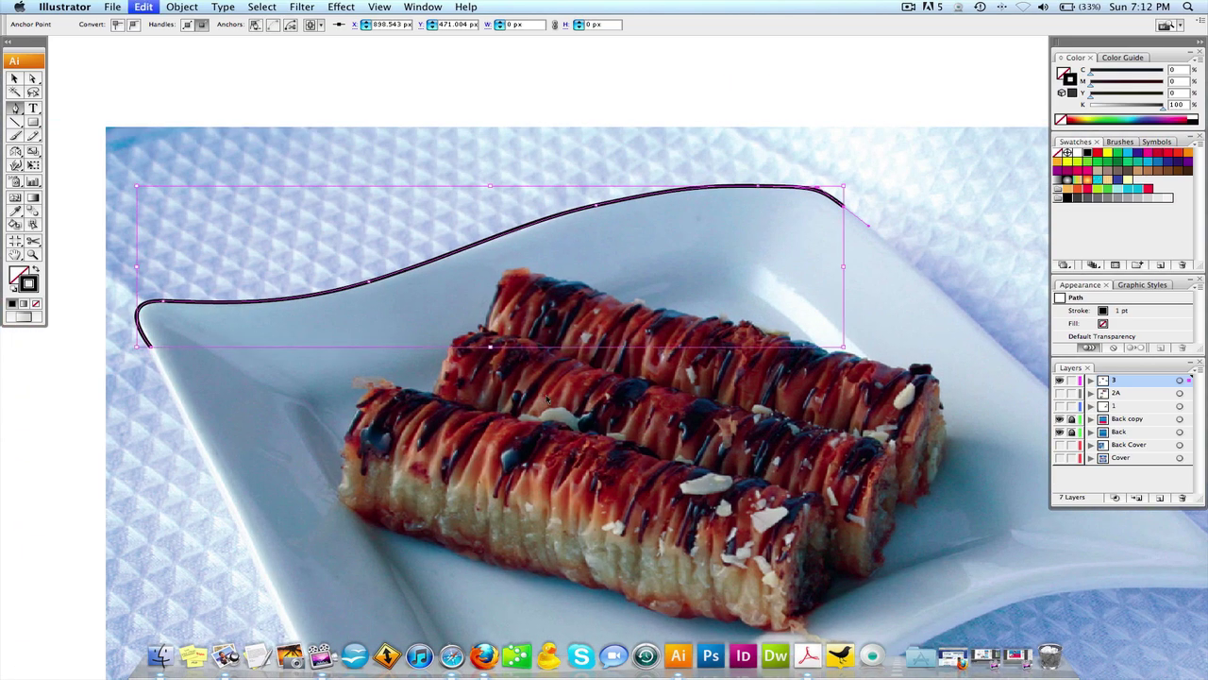
key(BackSpace)
key(BackSpace)
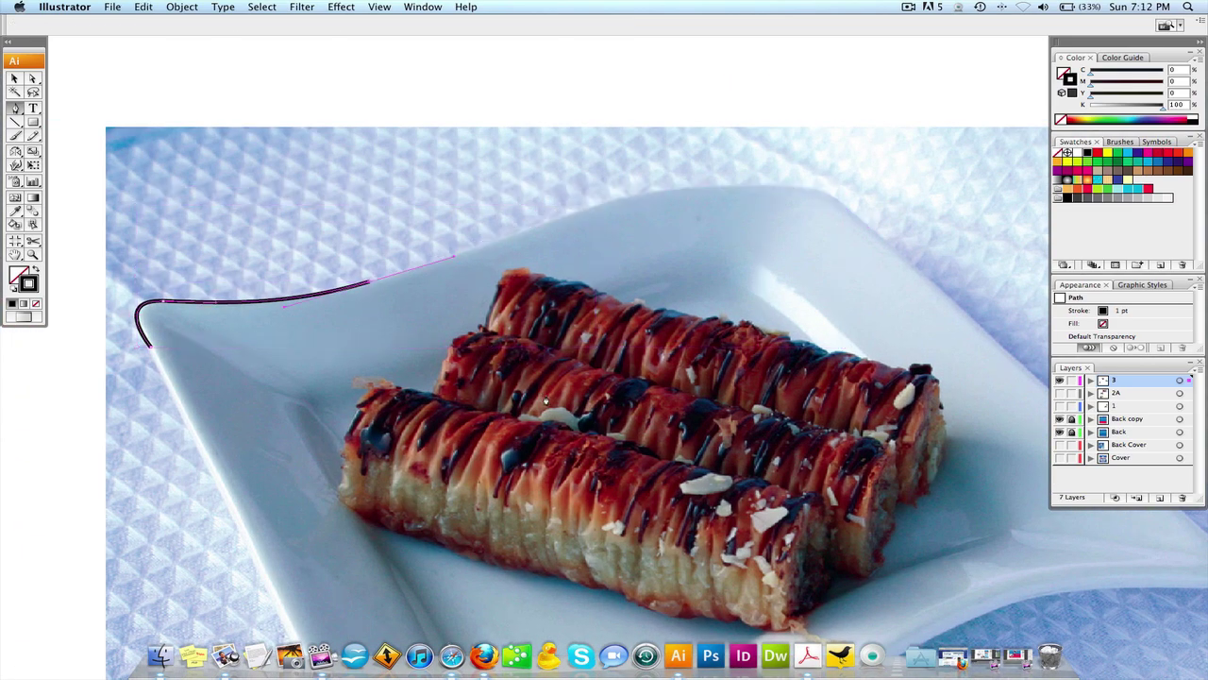
Start a new Pen tool outline with straight segments from the plate's upper left corner along its top edge to the right corner.
drag(394, 228, 388, 219)
scroll(388, 220, down, 5)
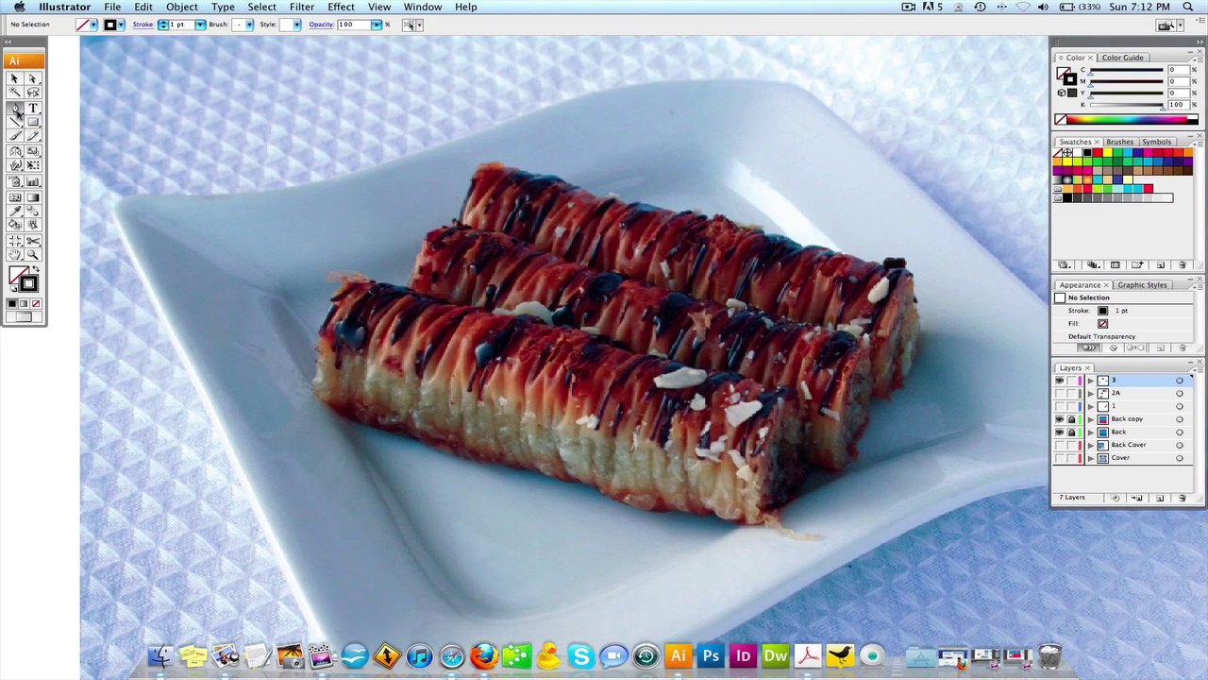
click(16, 112)
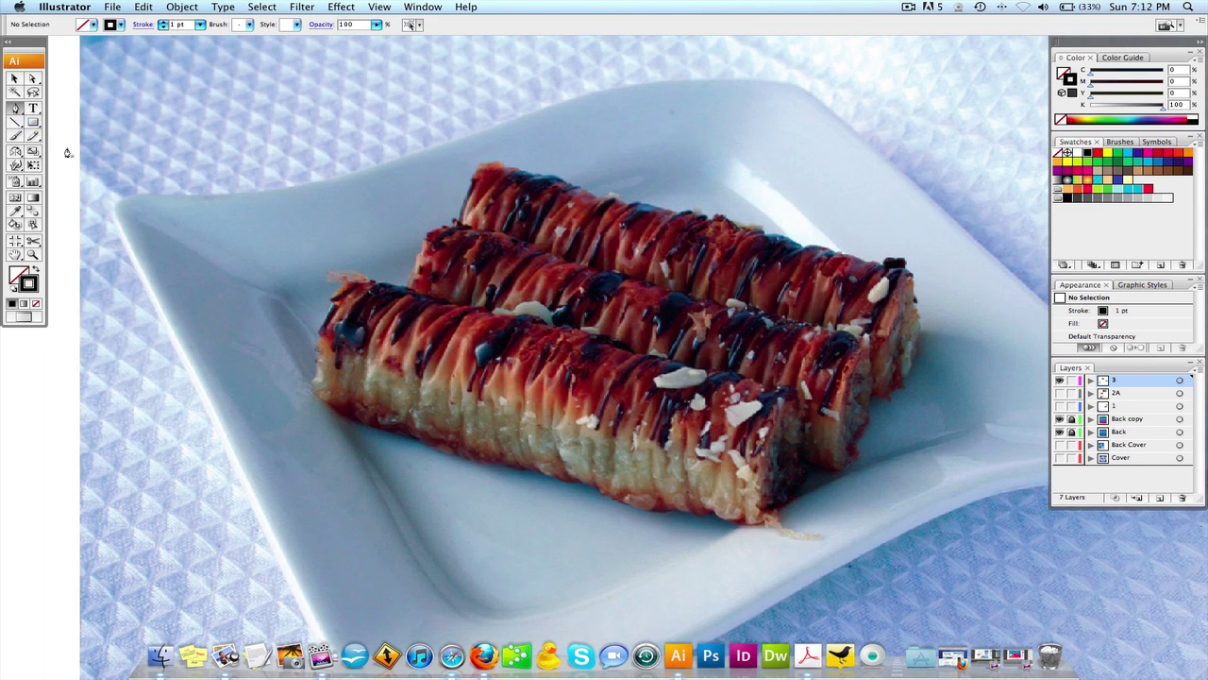
click(115, 210)
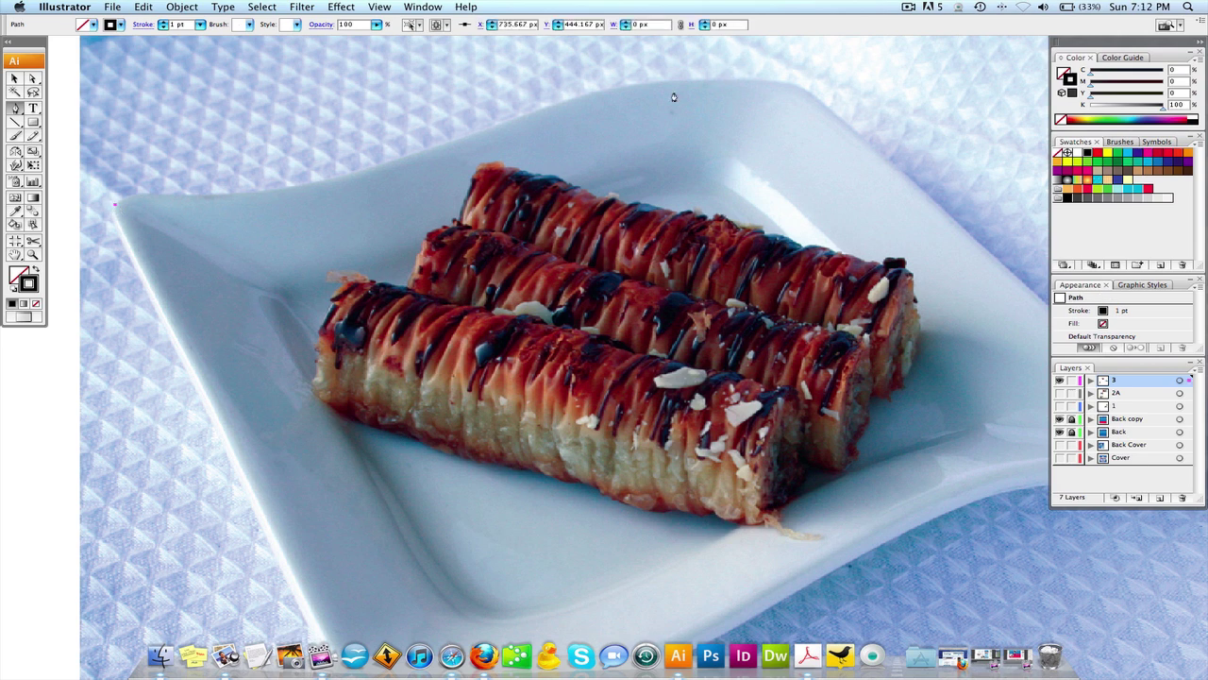
click(603, 94)
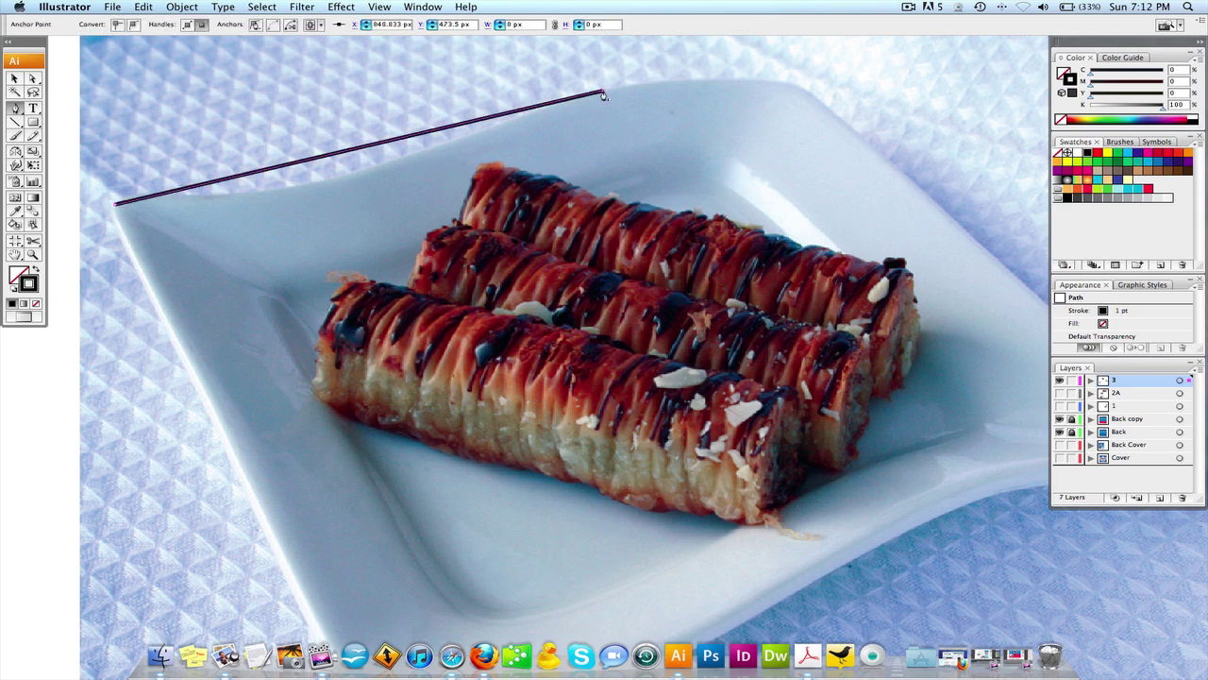
click(796, 89)
scroll(727, 154, right, 5)
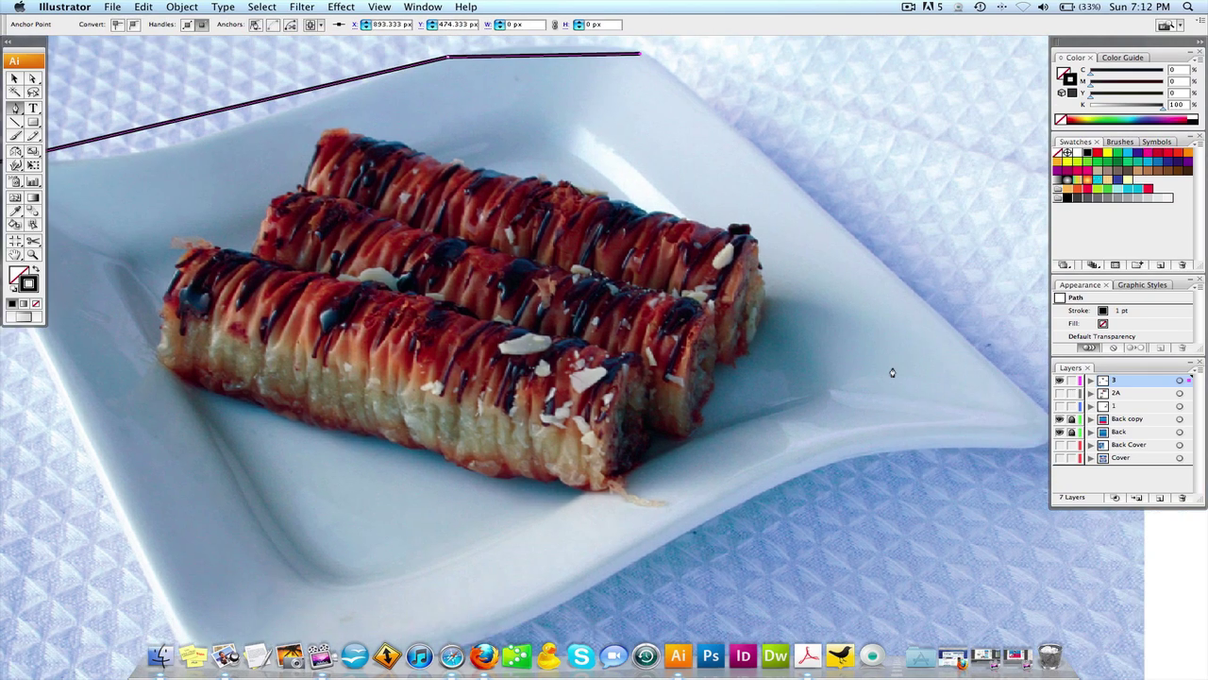
scroll(906, 400, right, 2)
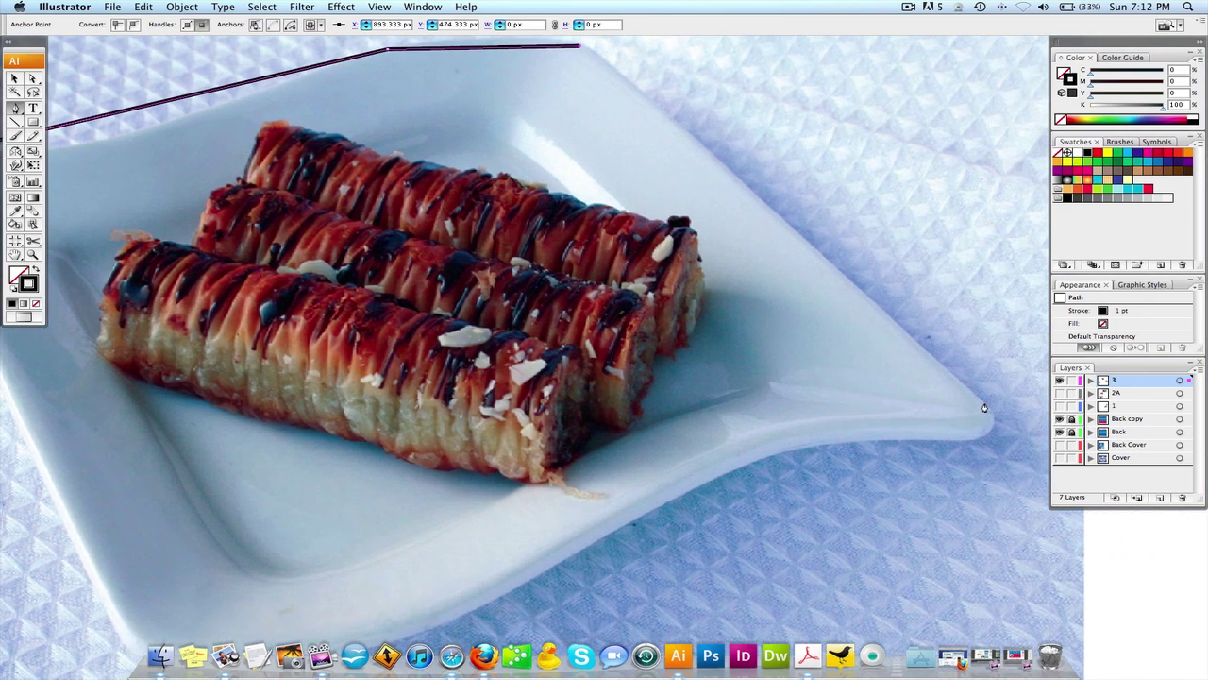
click(984, 404)
click(983, 437)
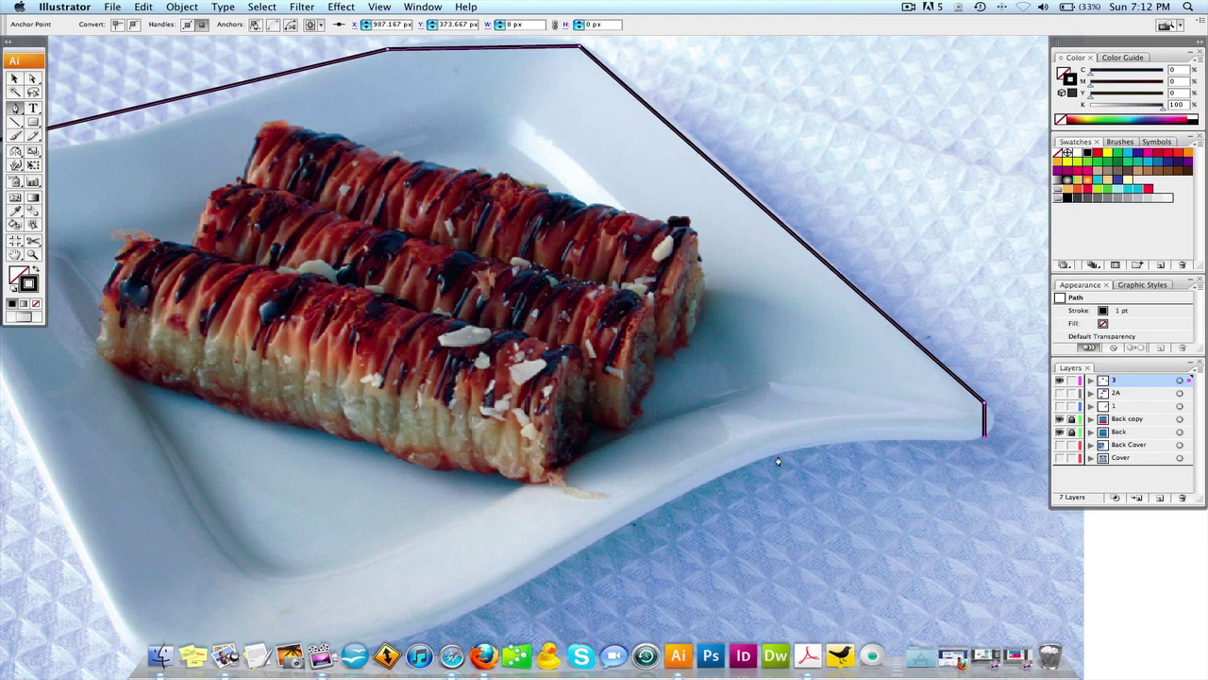
Continue the straight-segment outline along the plate's lower edge and left side, close it at the starting point, and deselect it.
scroll(707, 504, down, 3)
scroll(706, 504, left, 2)
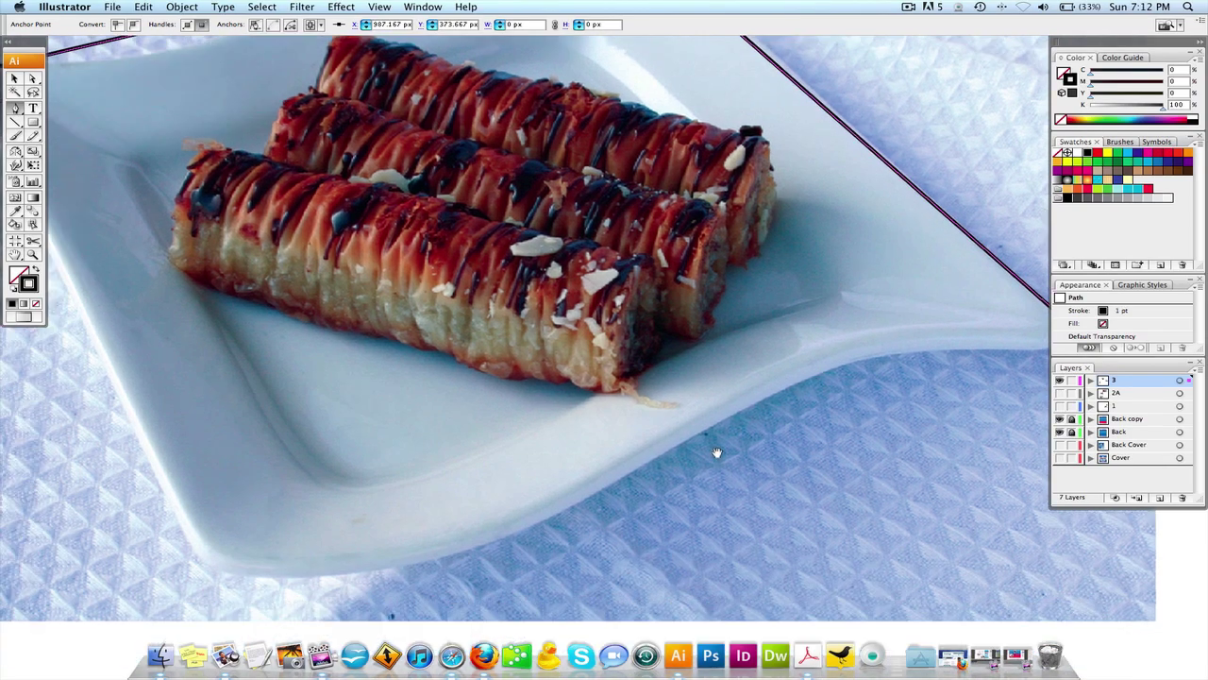
click(503, 541)
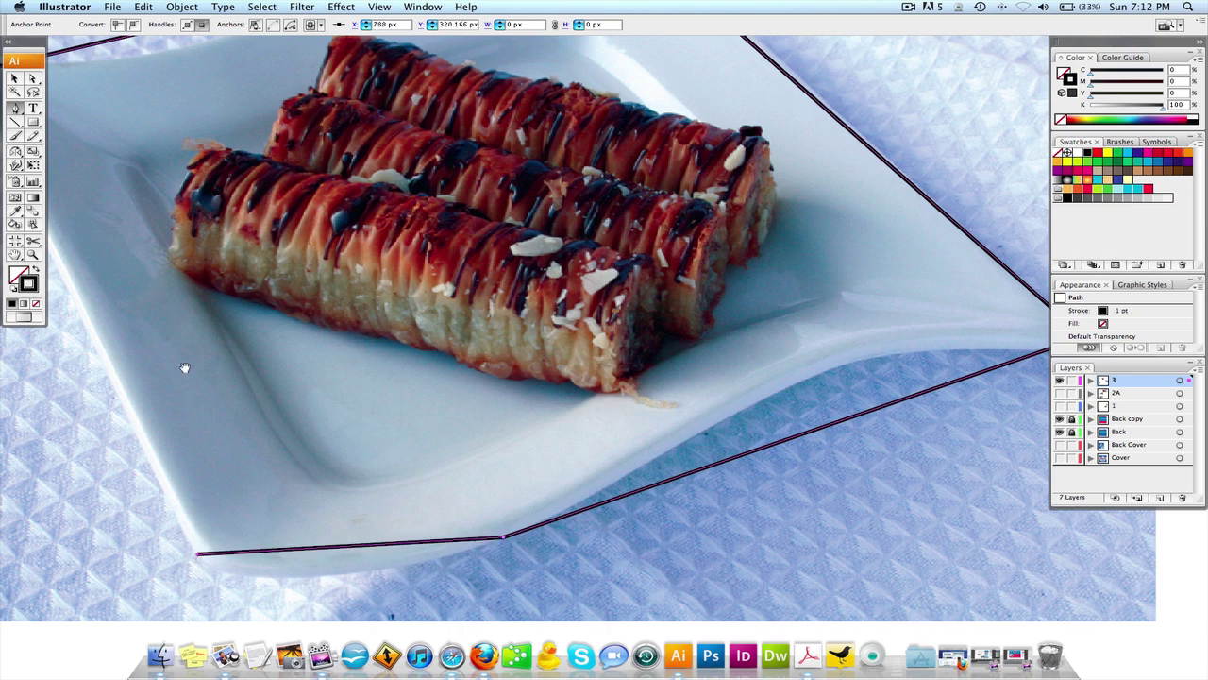
scroll(409, 479, up, 4)
scroll(410, 479, left, 6)
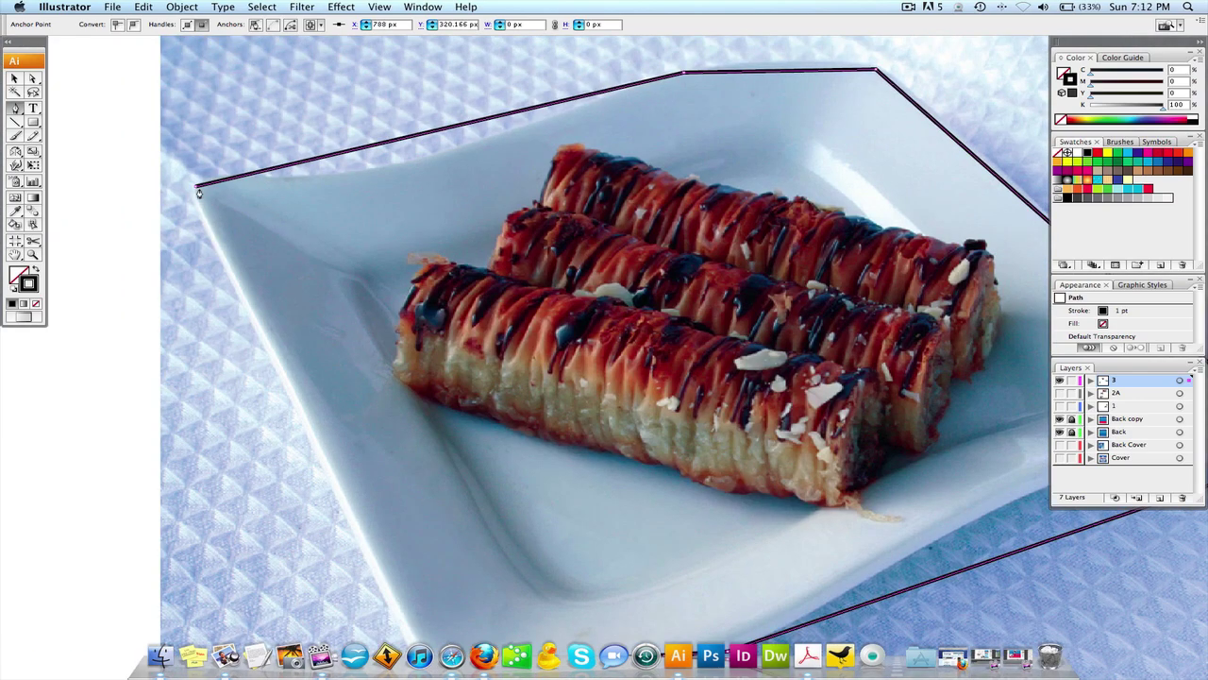
click(196, 193)
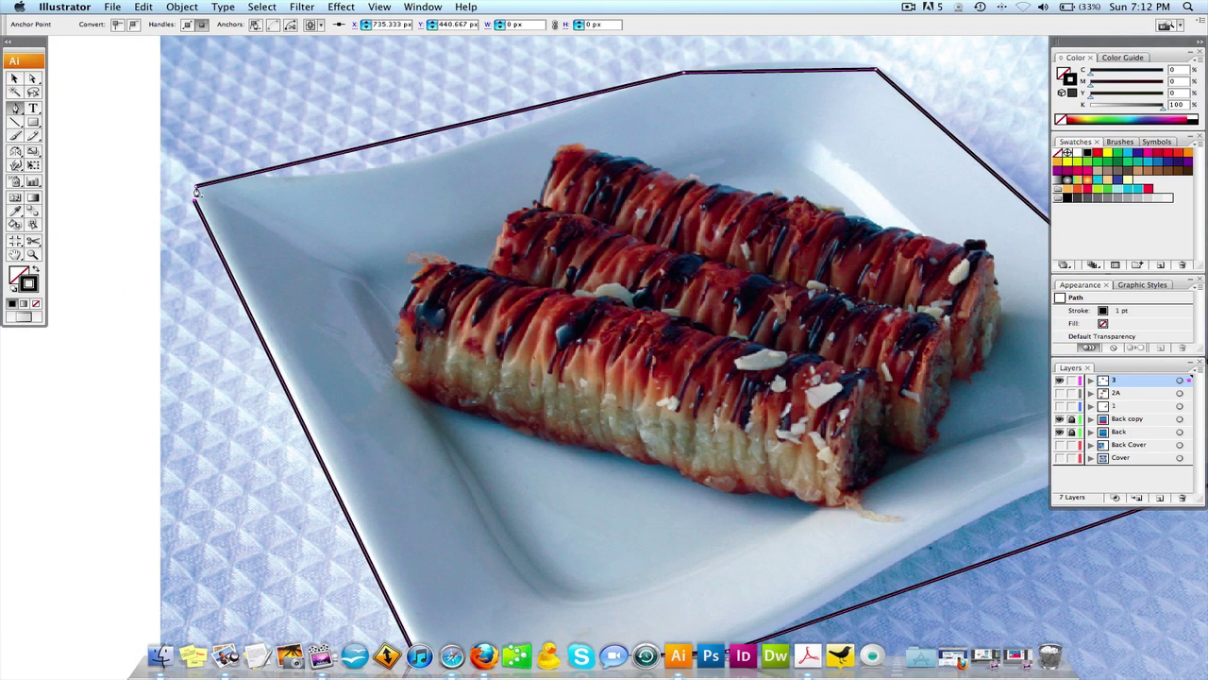
click(197, 187)
mouse_move(478, 180)
mouse_down()
mouse_move(424, 192)
mouse_move(469, 195)
mouse_up()
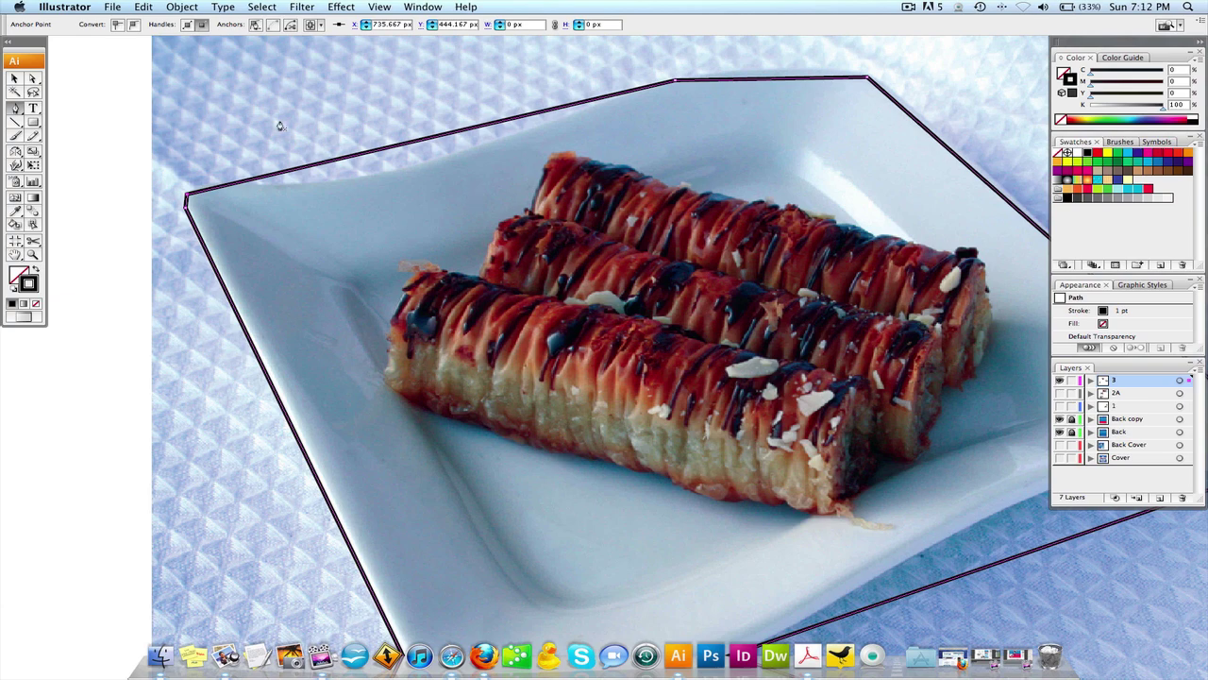
click(14, 78)
click(64, 100)
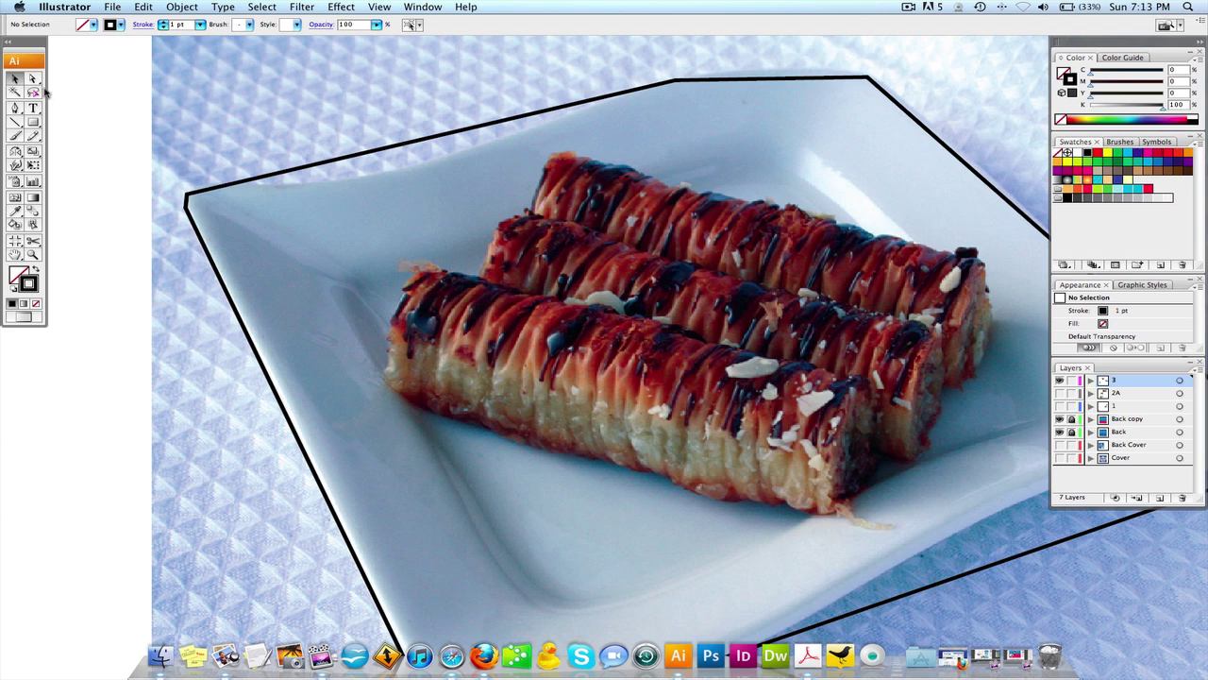
Add an anchor point midway along the outline's upper left segment and move it down onto the plate's edge.
click(16, 108)
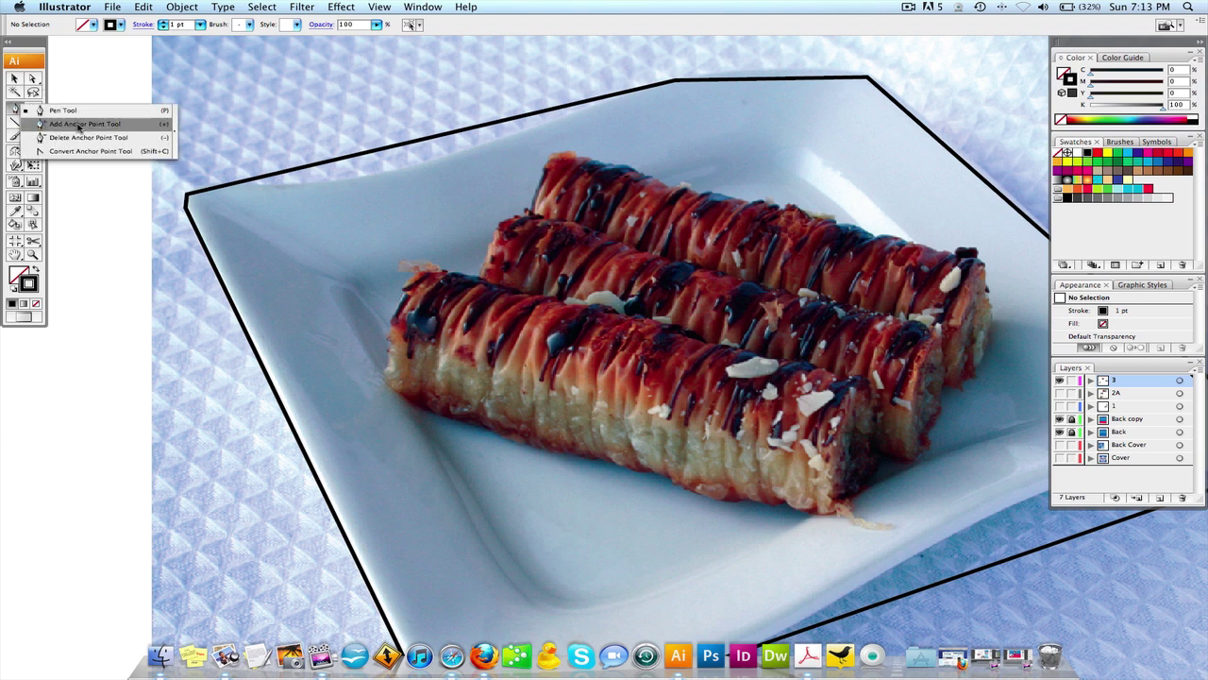
drag(79, 133, 89, 83)
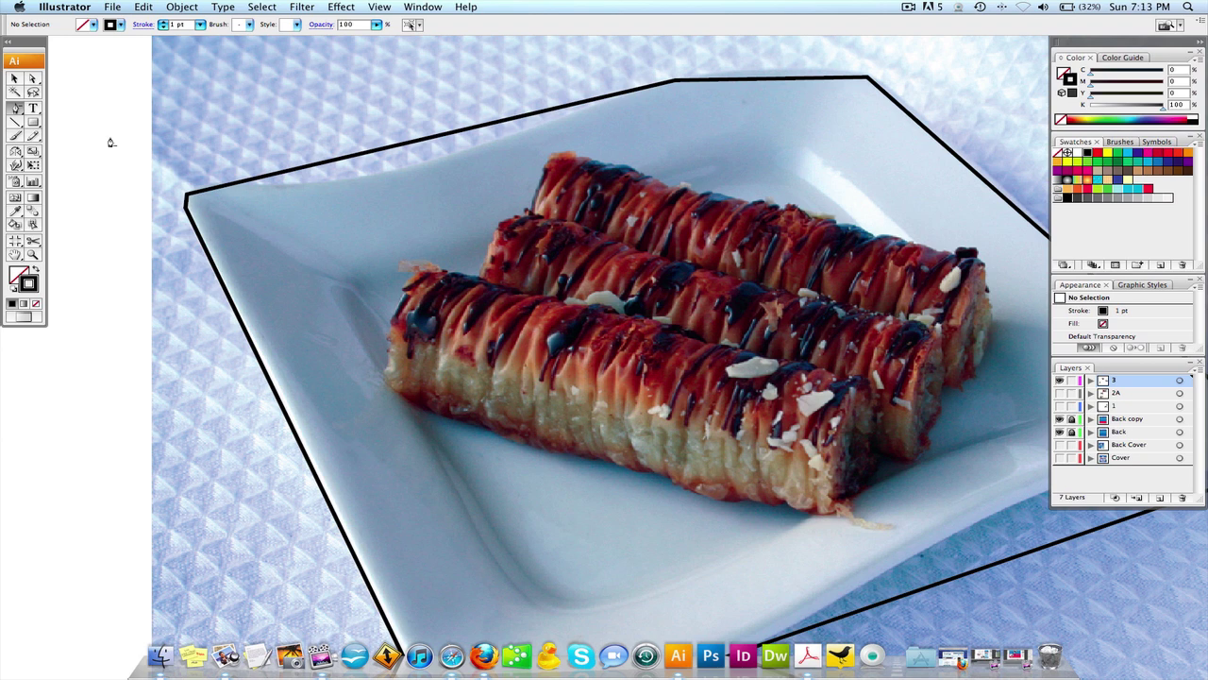
click(430, 135)
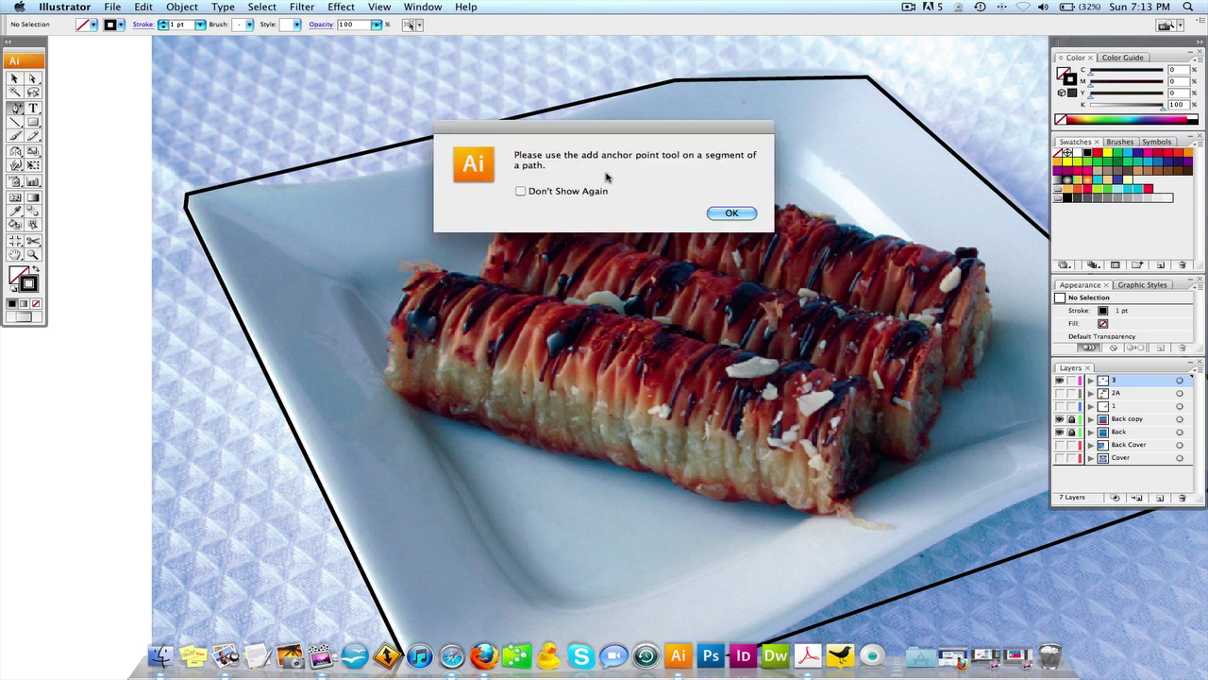
click(732, 215)
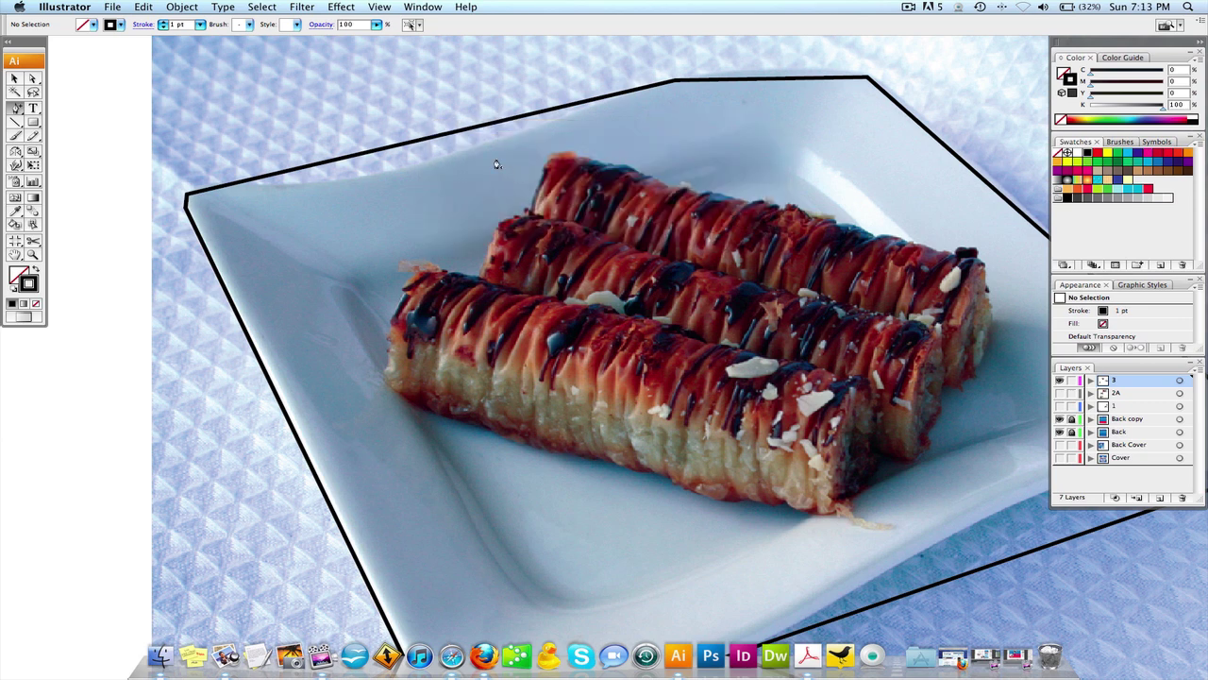
click(433, 142)
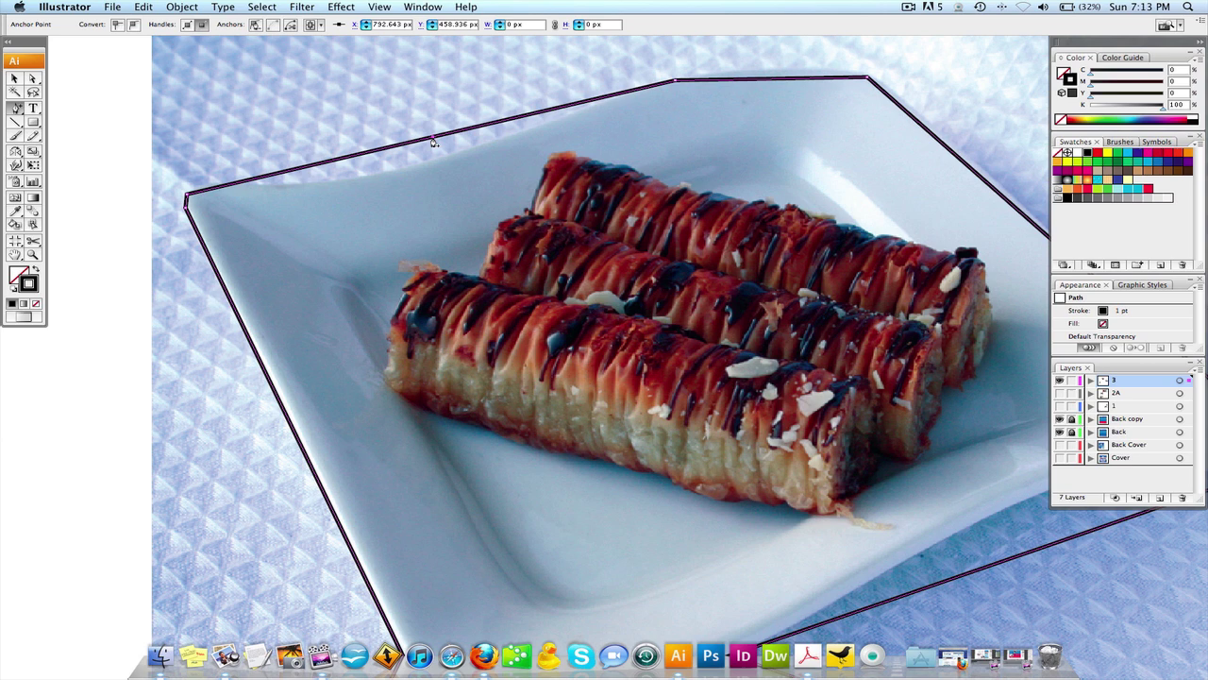
key(a)
drag(434, 140, 440, 161)
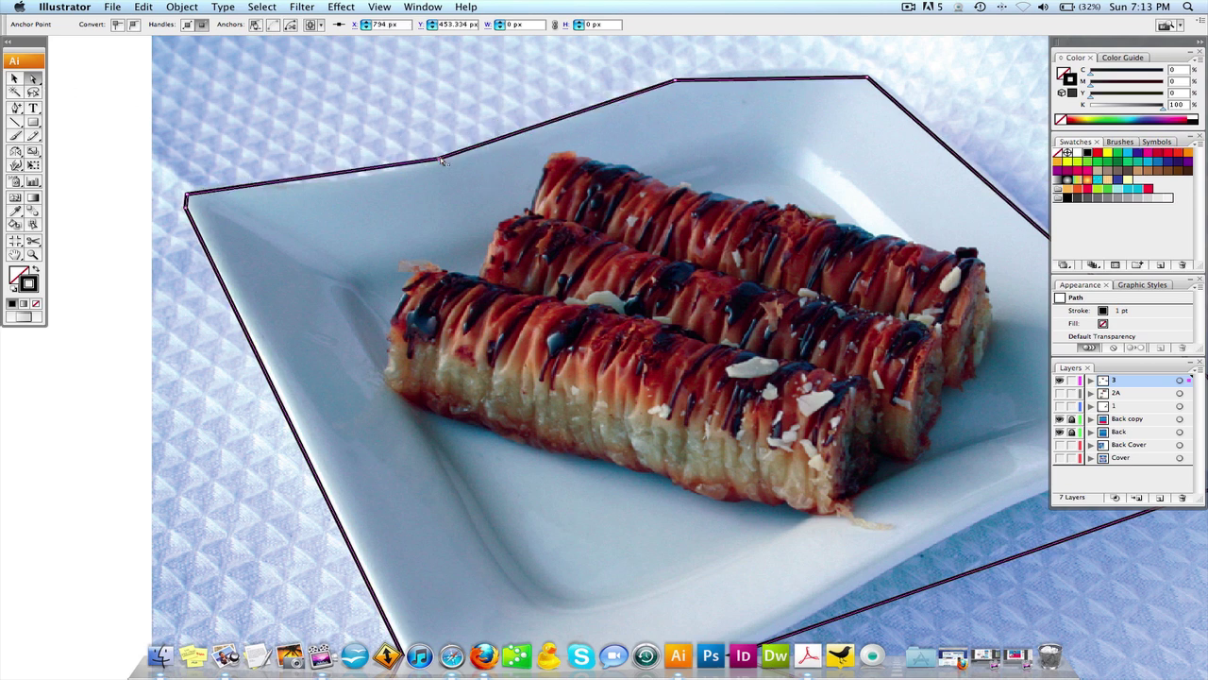
click(360, 123)
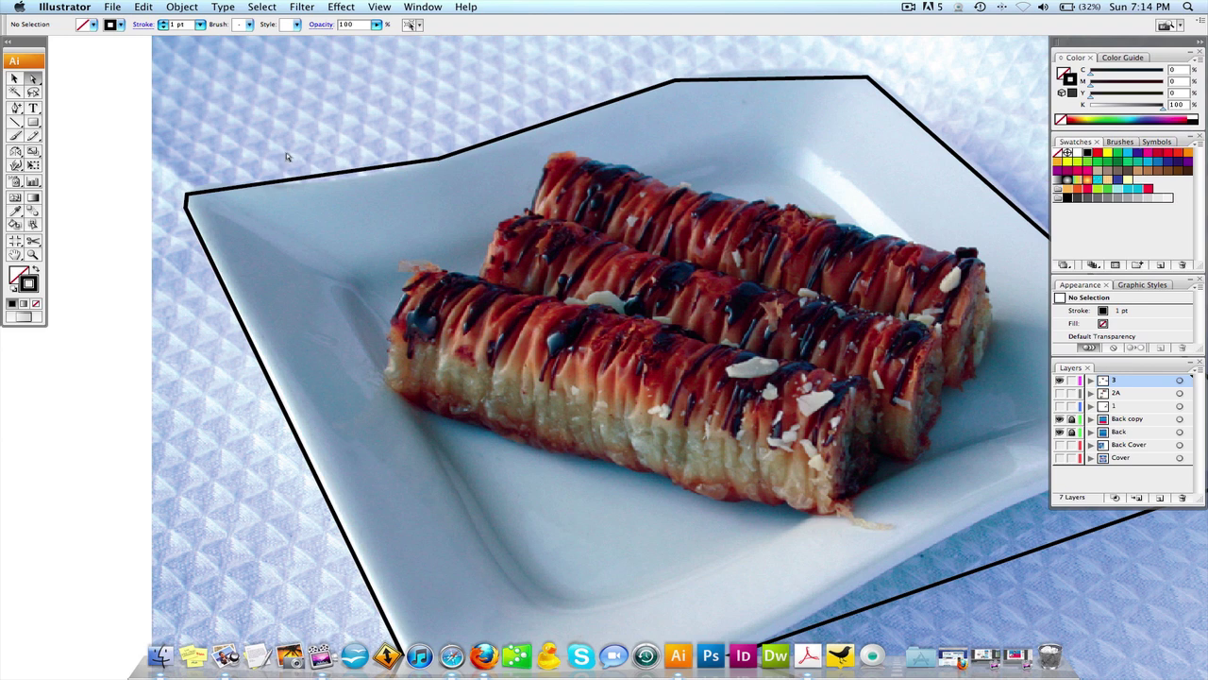
Convert the added upper left anchor to a smooth point, bending the outline along the plate's curved edge.
click(416, 167)
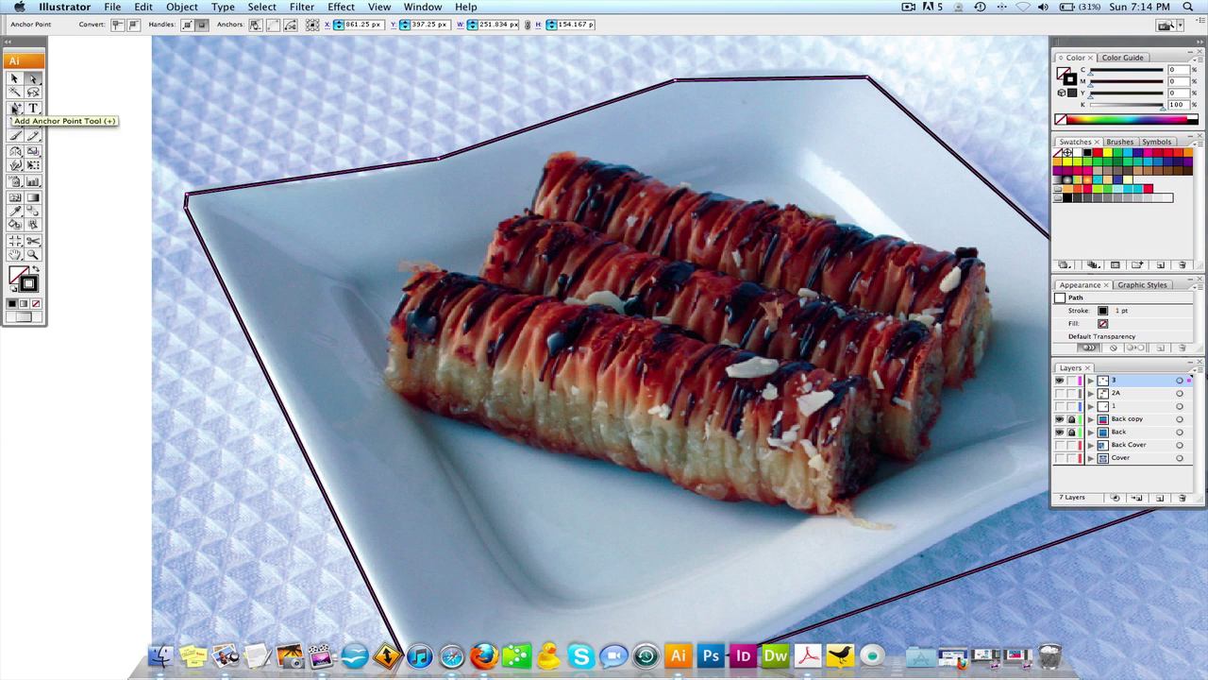
click(15, 109)
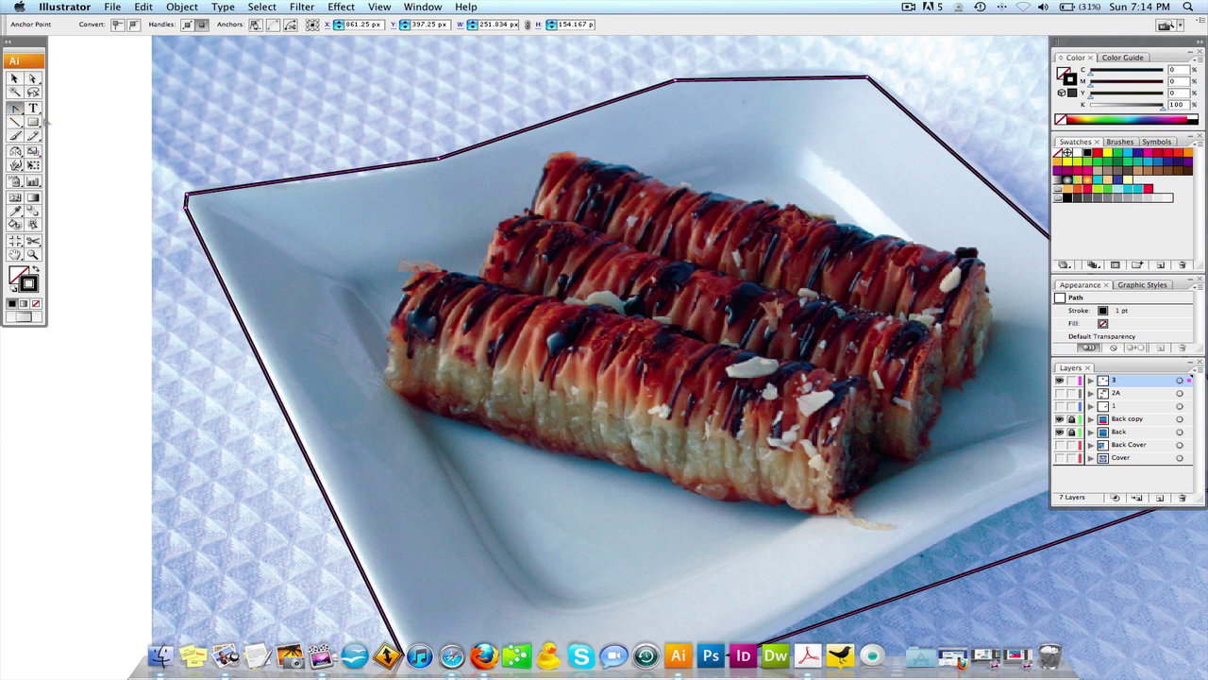
alt+click(15, 109)
alt+click(15, 110)
drag(19, 111, 68, 154)
drag(439, 159, 367, 153)
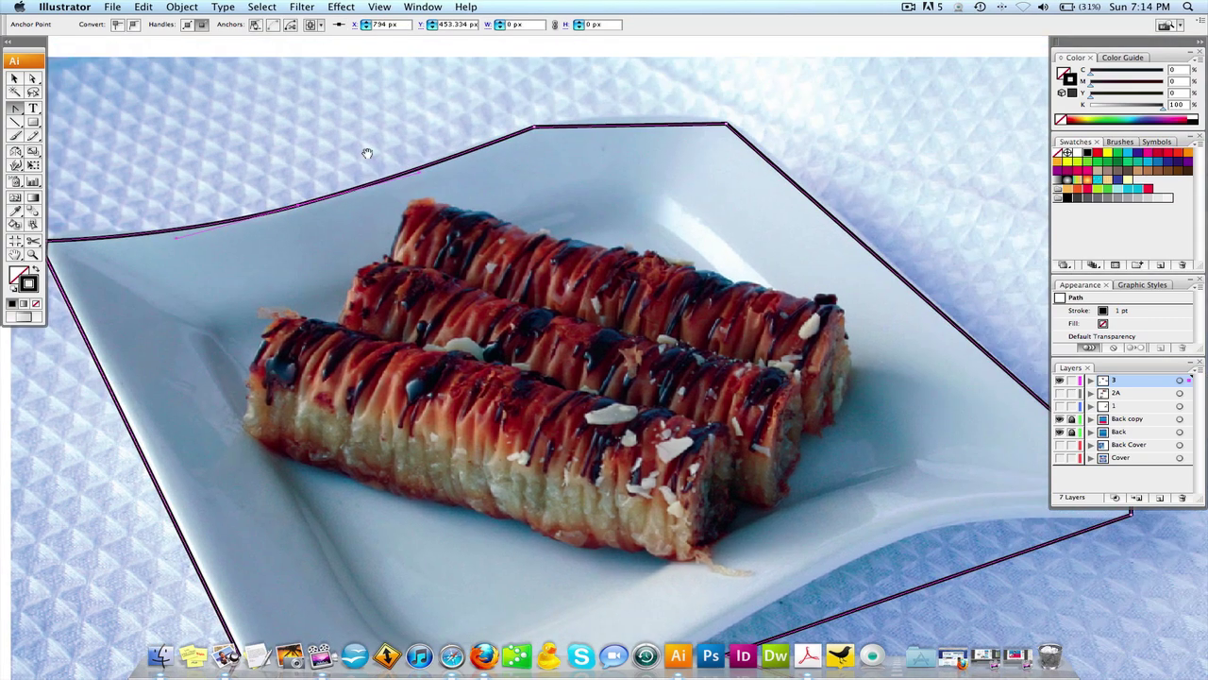
Try adding an anchor point on the outline's top segment and turn off future Add Anchor Point tool warnings.
drag(437, 109, 883, 243)
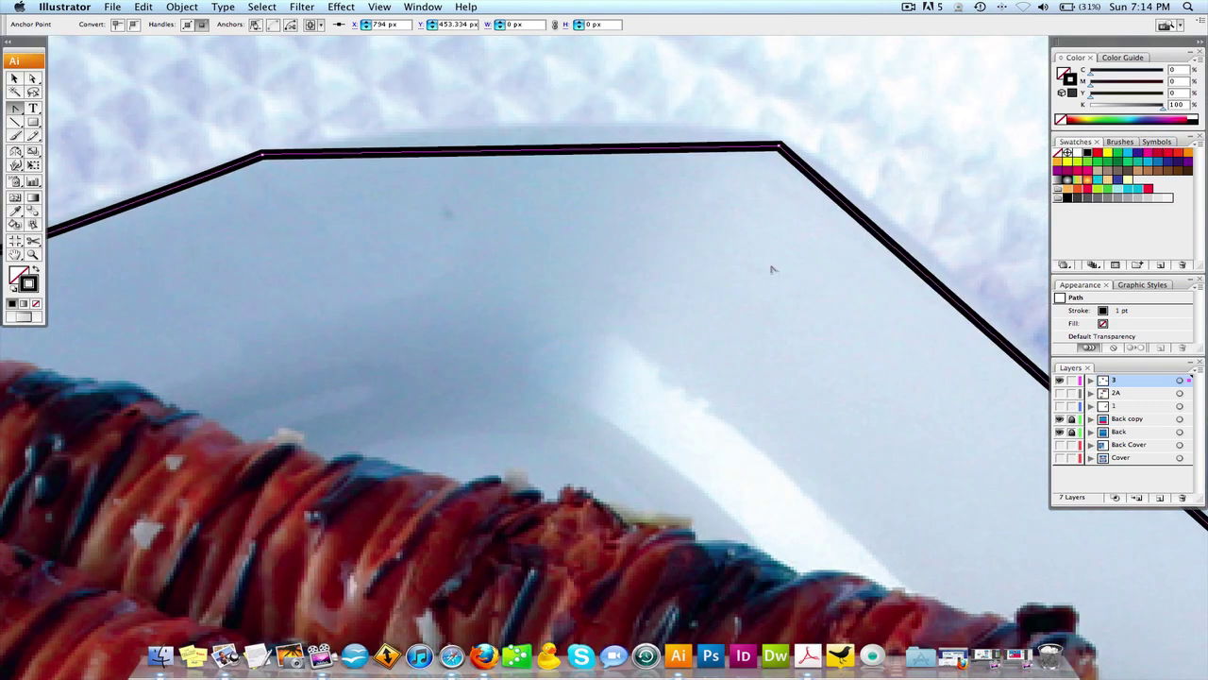
key(plus)
click(517, 153)
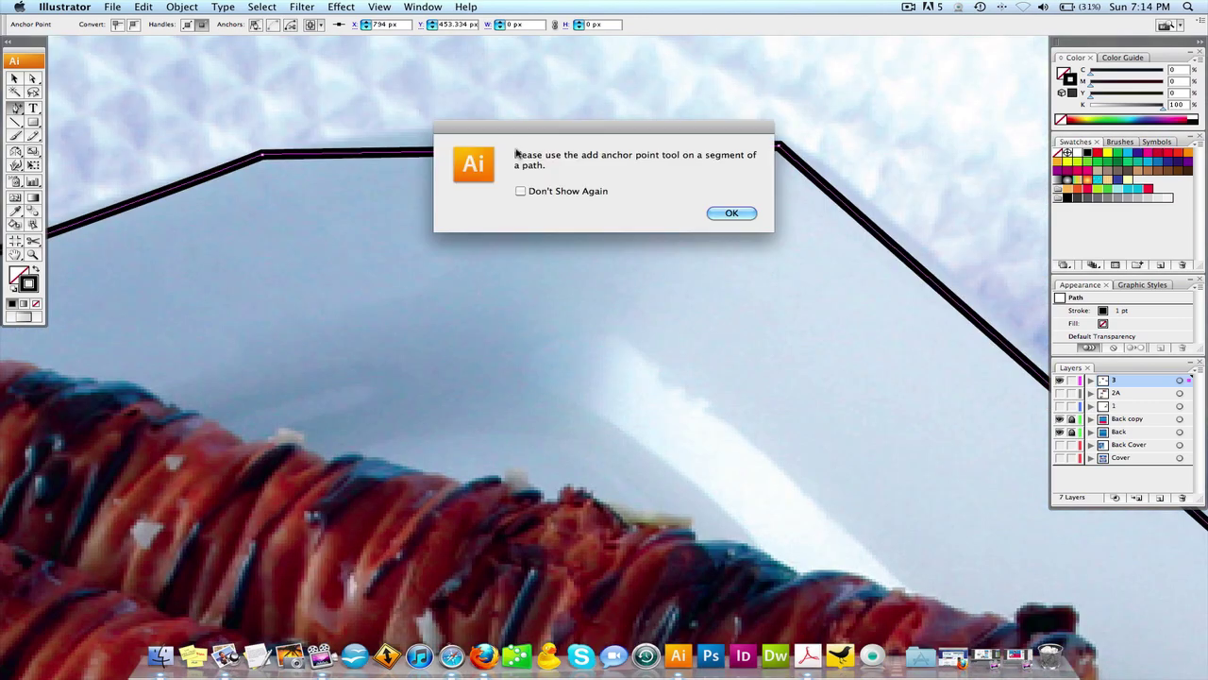
click(565, 192)
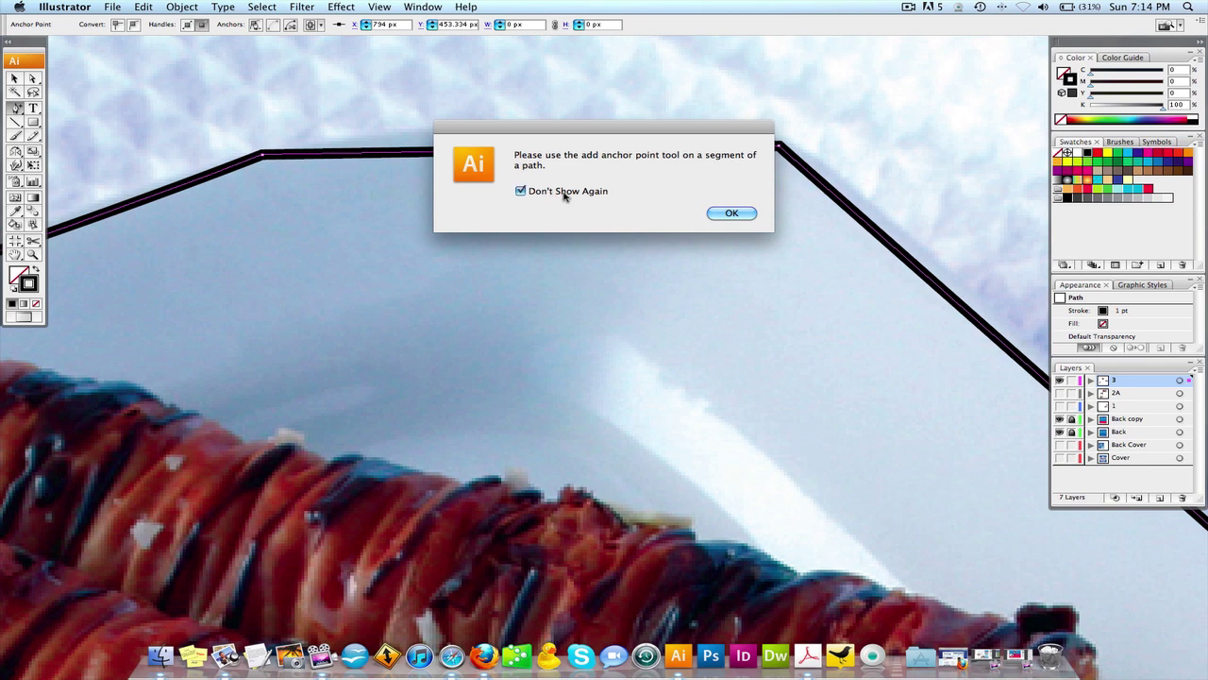
click(731, 214)
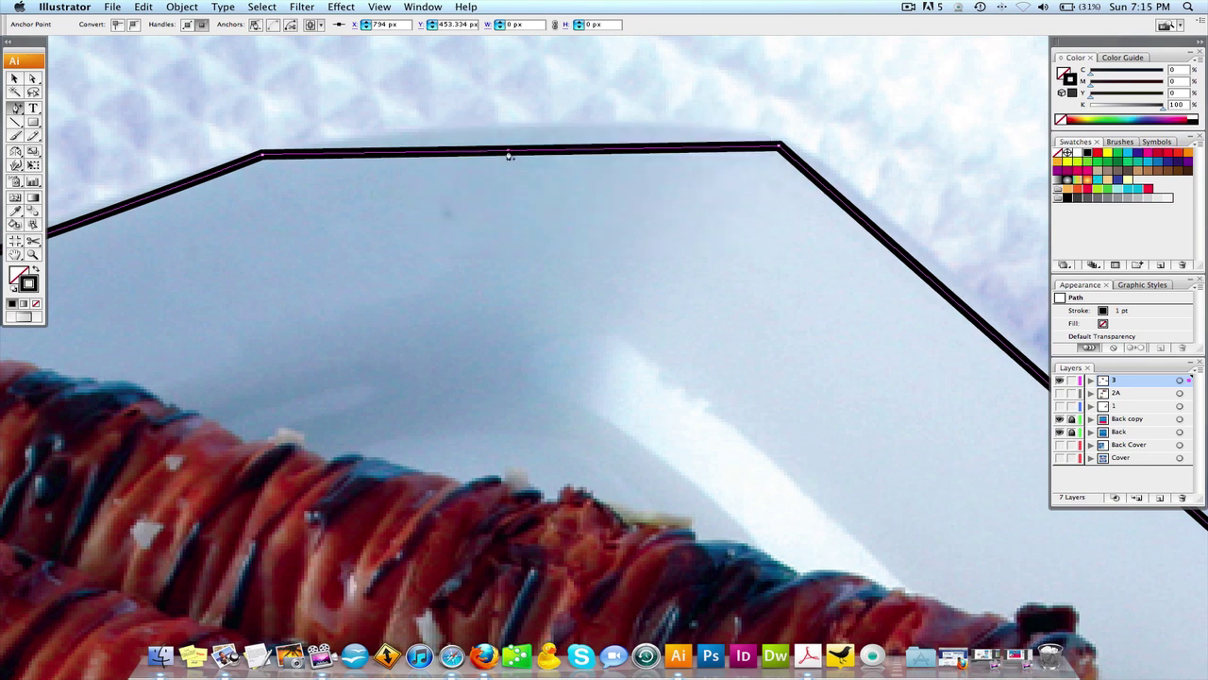
Add an anchor point midway along the top segment, raise it to the plate's rim, and convert it to a smooth curve.
click(508, 153)
key(a)
drag(509, 153, 668, 130)
key(shift+c)
key(a)
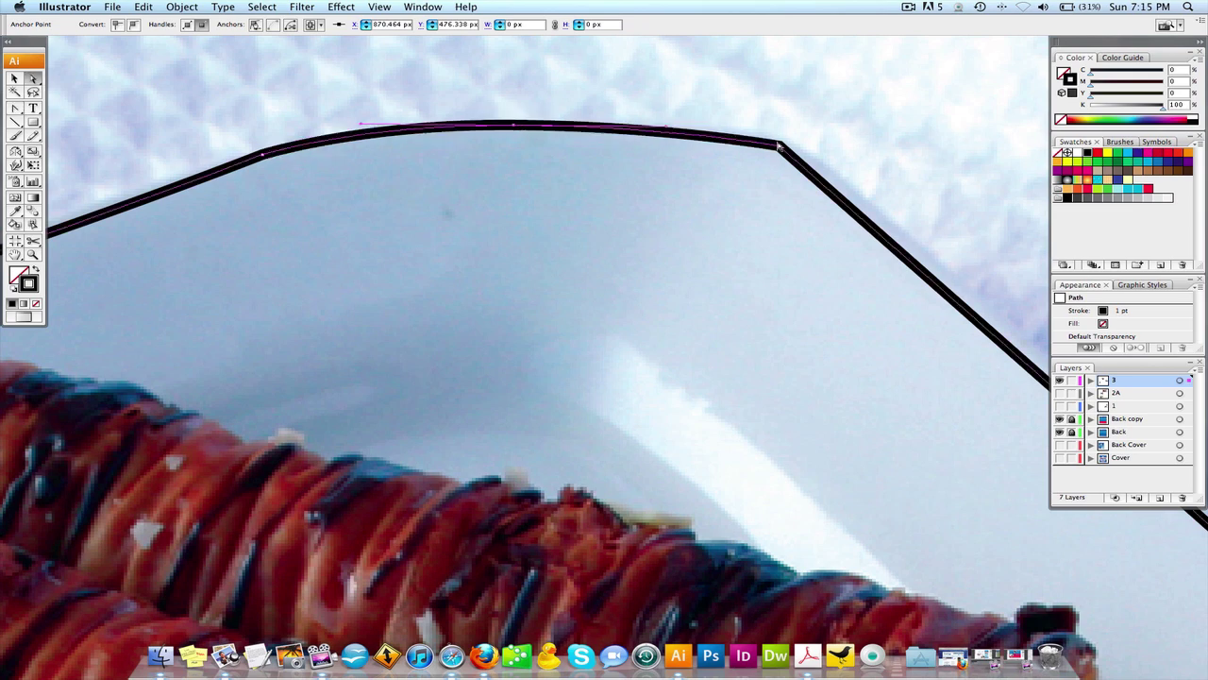
Raise the upper right corner anchor to the plate's rim and round it with the Convert Anchor Point tool, undoing the last adjustments.
click(779, 147)
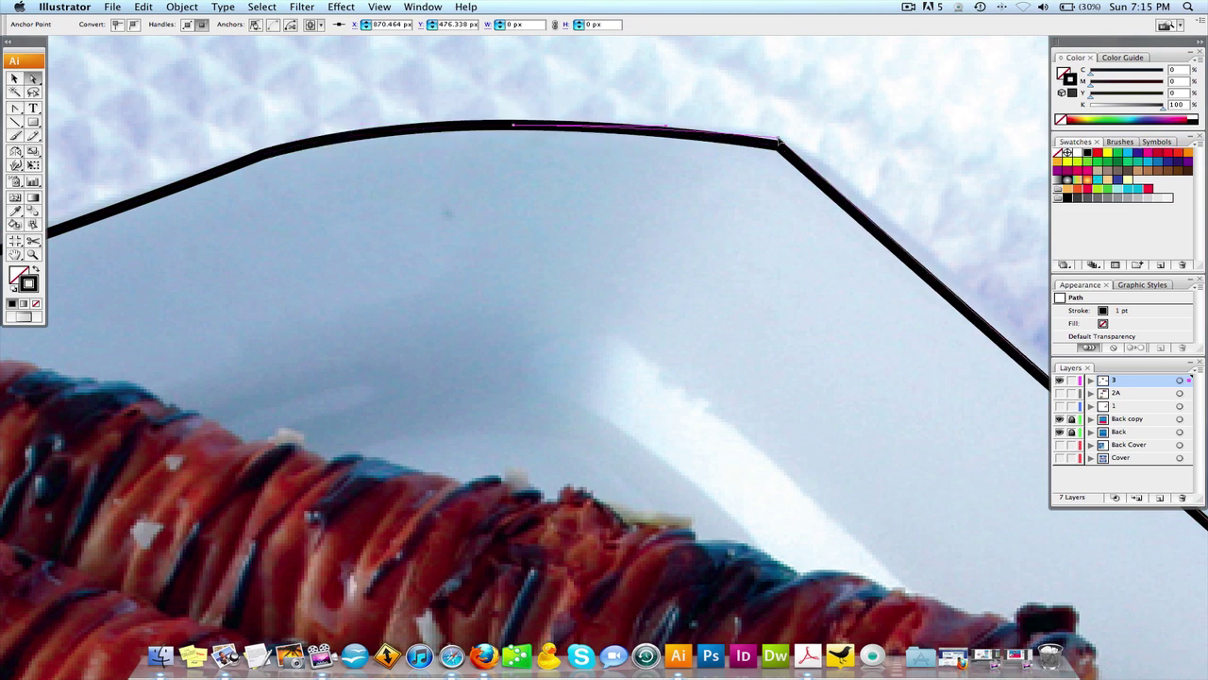
key(super+a)
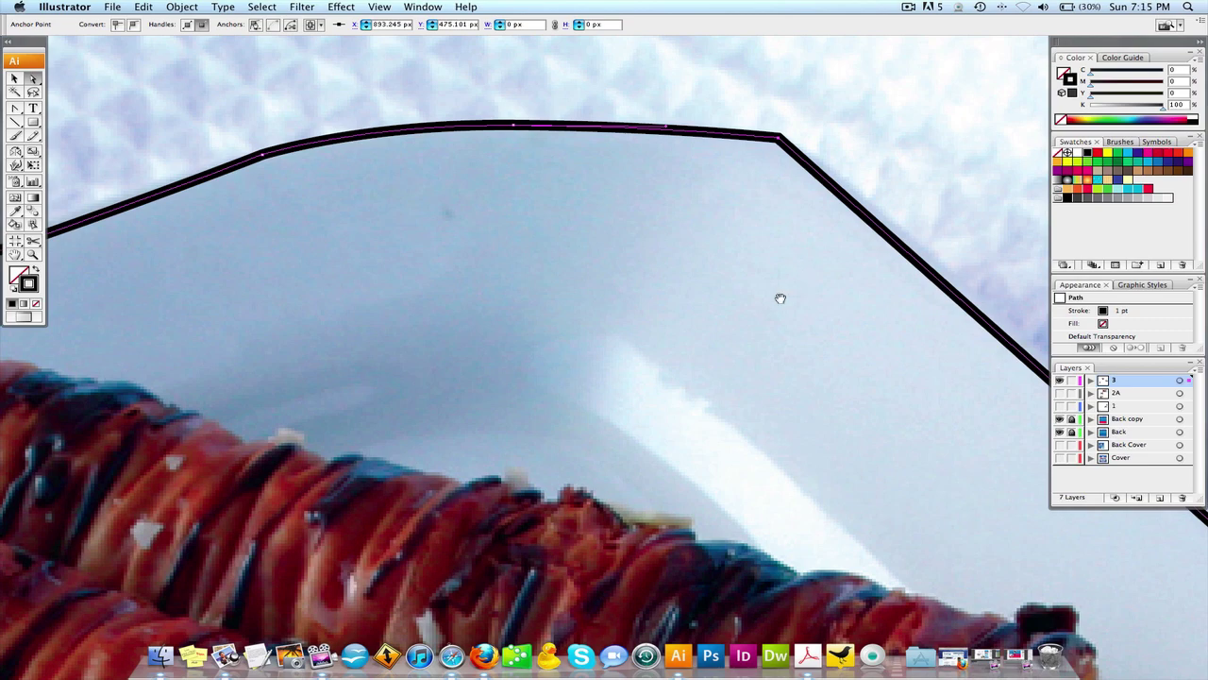
alt+super+click(890, 422)
alt+super+click(890, 423)
alt+super+click(890, 423)
drag(739, 453, 862, 523)
drag(244, 176, 567, 348)
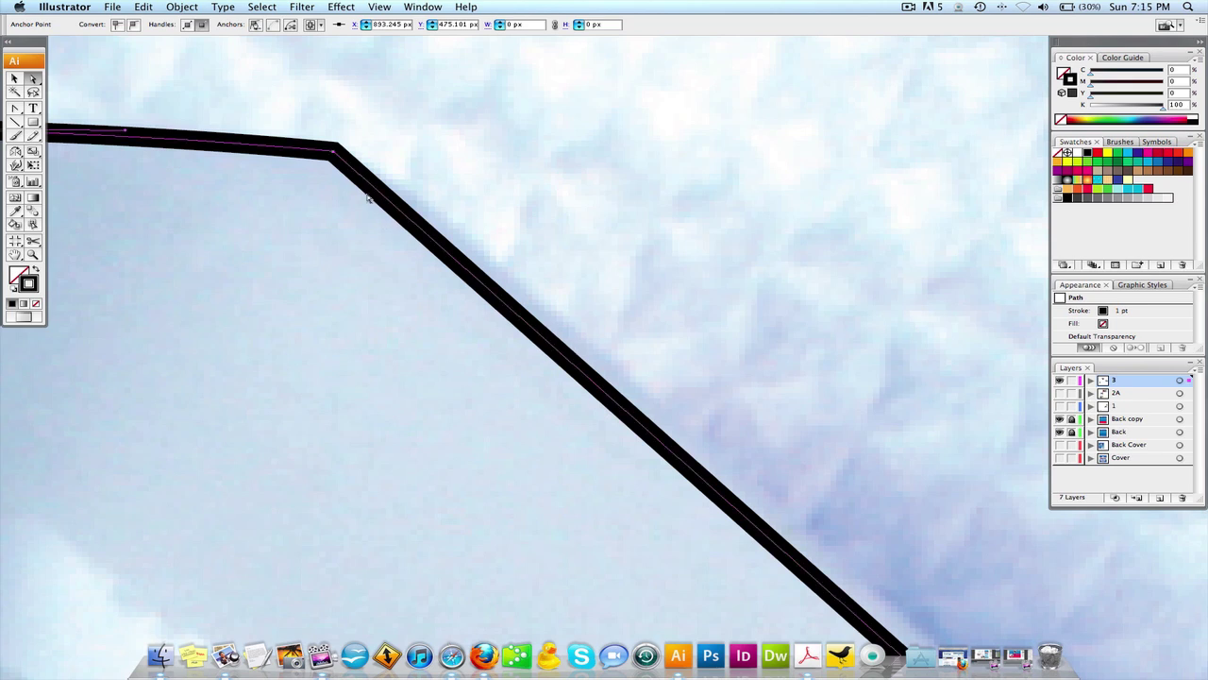
key(p)
drag(336, 151, 554, 300)
alt+click(509, 350)
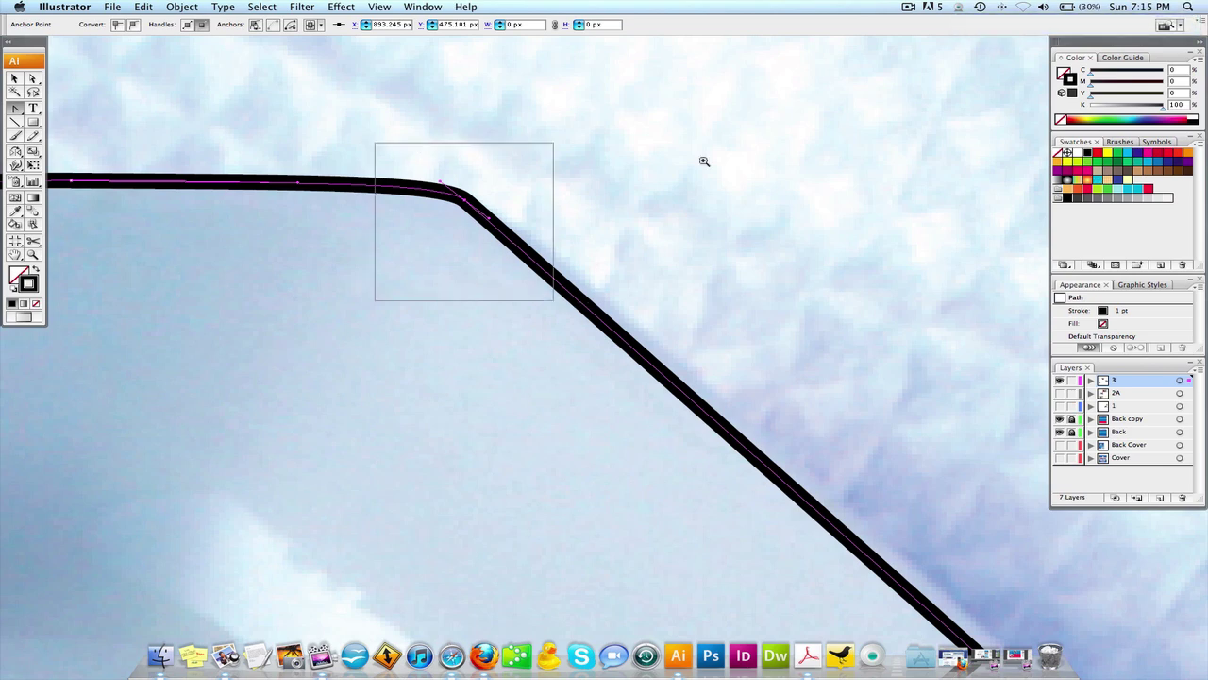
key(super+z)
key(super+z)
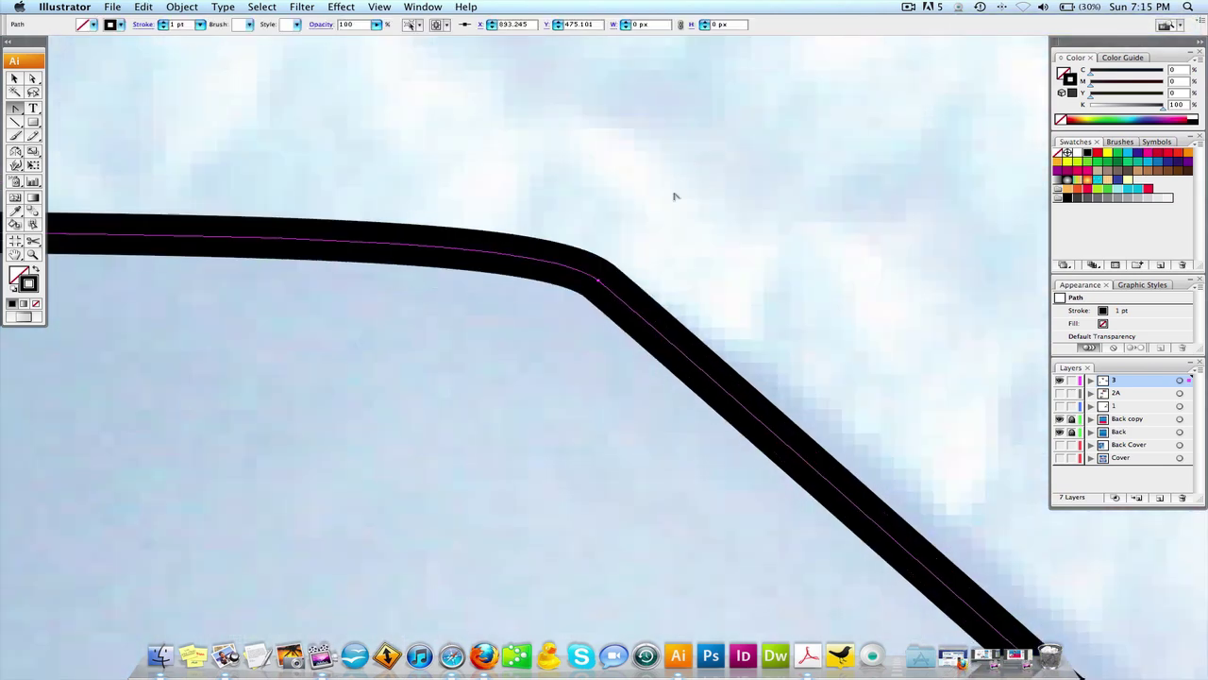
Add an anchor point midway along the outline's lower right segment and raise it to the plate's rim, nudging the lower neighbouring anchor.
alt+super+click(704, 484)
alt+super+click(703, 484)
alt+super+click(703, 484)
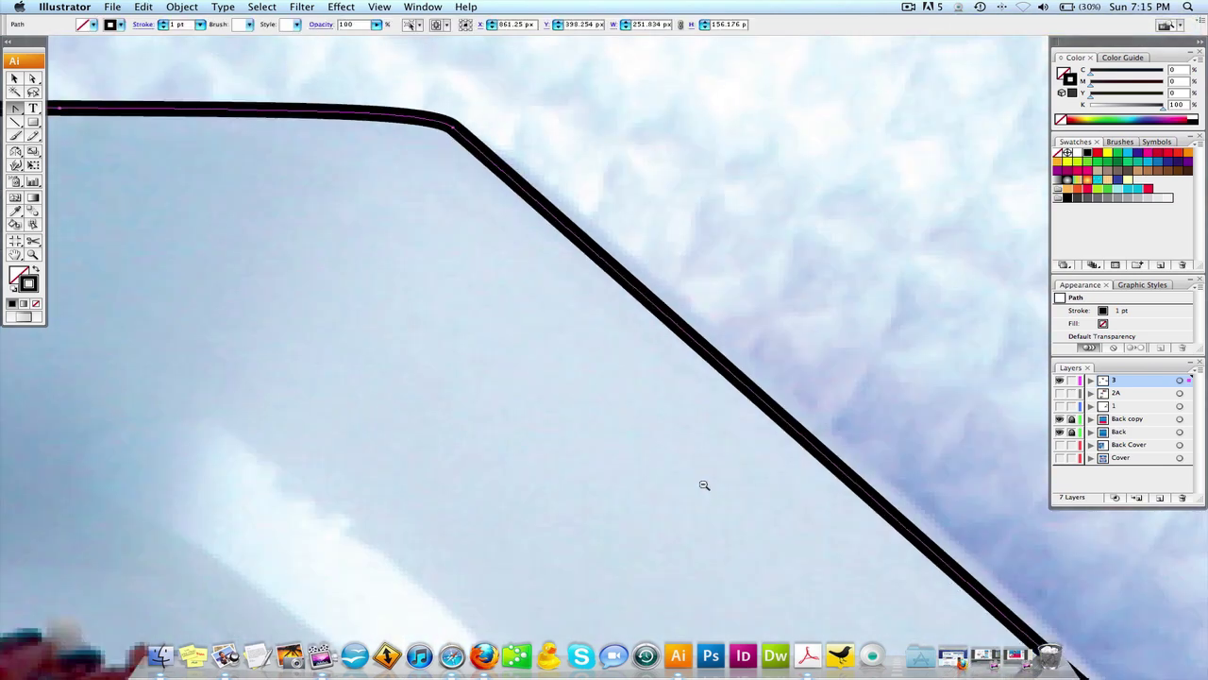
alt+super+click(703, 484)
alt+super+click(703, 484)
alt+super+click(703, 484)
drag(784, 508, 483, 141)
drag(771, 362, 843, 313)
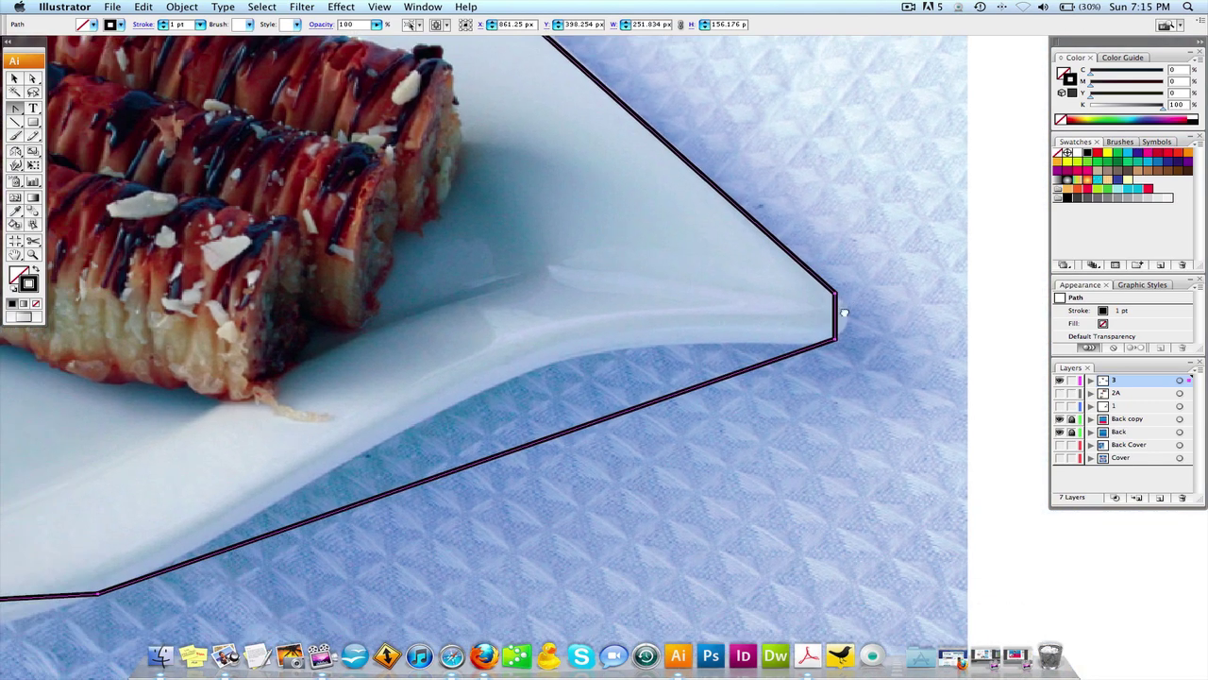
drag(564, 448, 645, 406)
key(p)
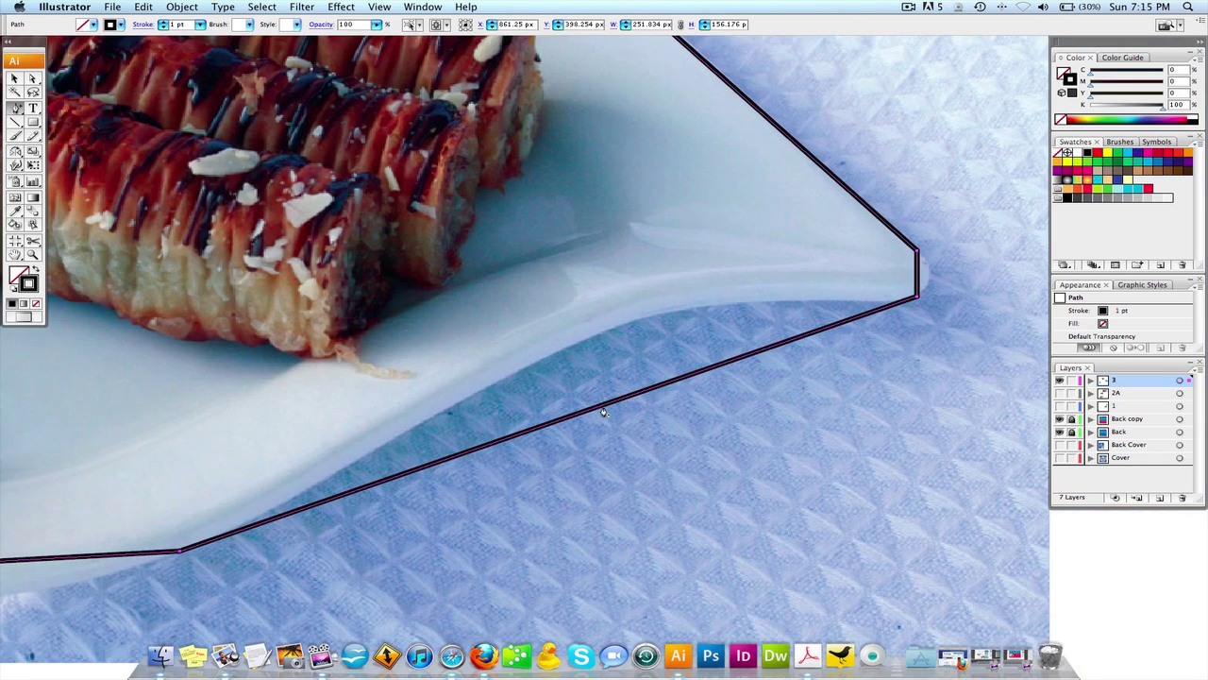
click(601, 407)
key(a)
drag(601, 409, 583, 340)
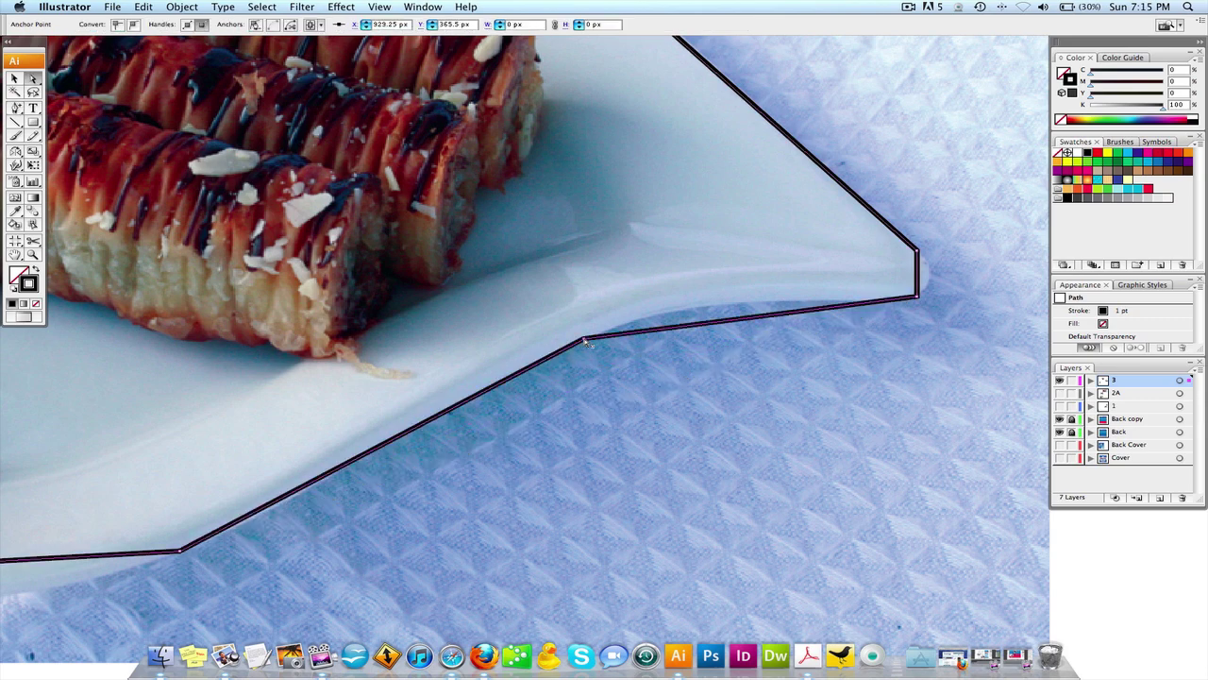
click(184, 553)
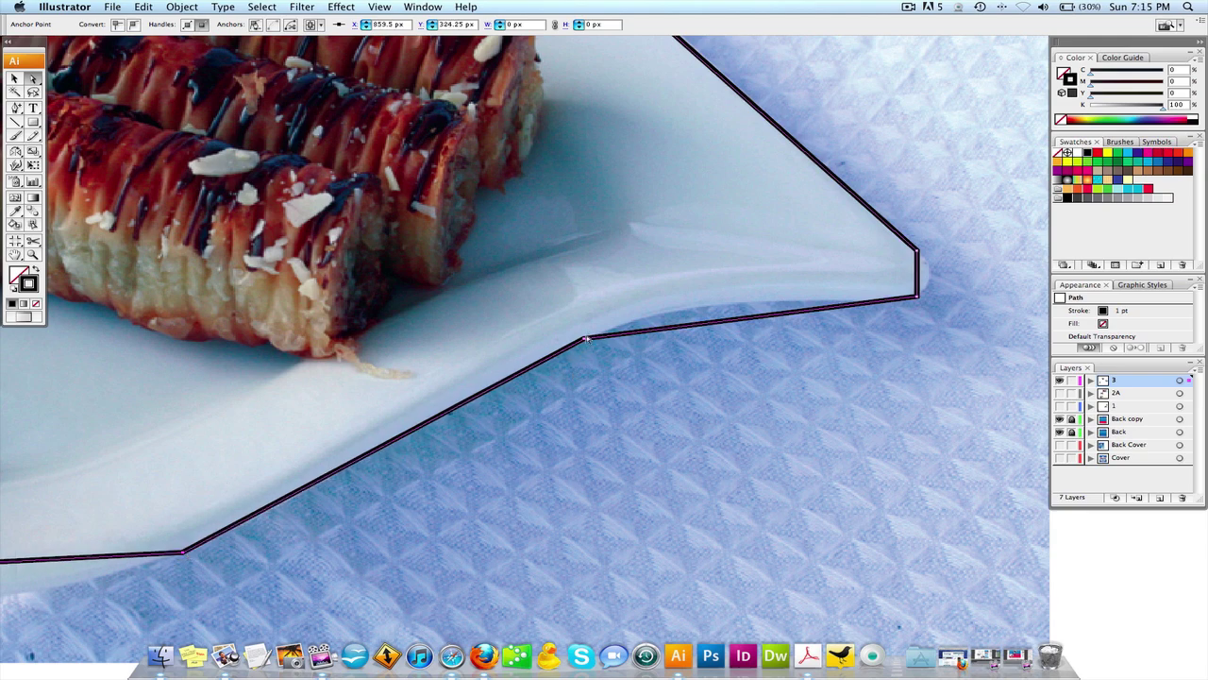
Convert the anchor added on the lower right segment to a smooth point so the outline follows the plate's curve.
key(p)
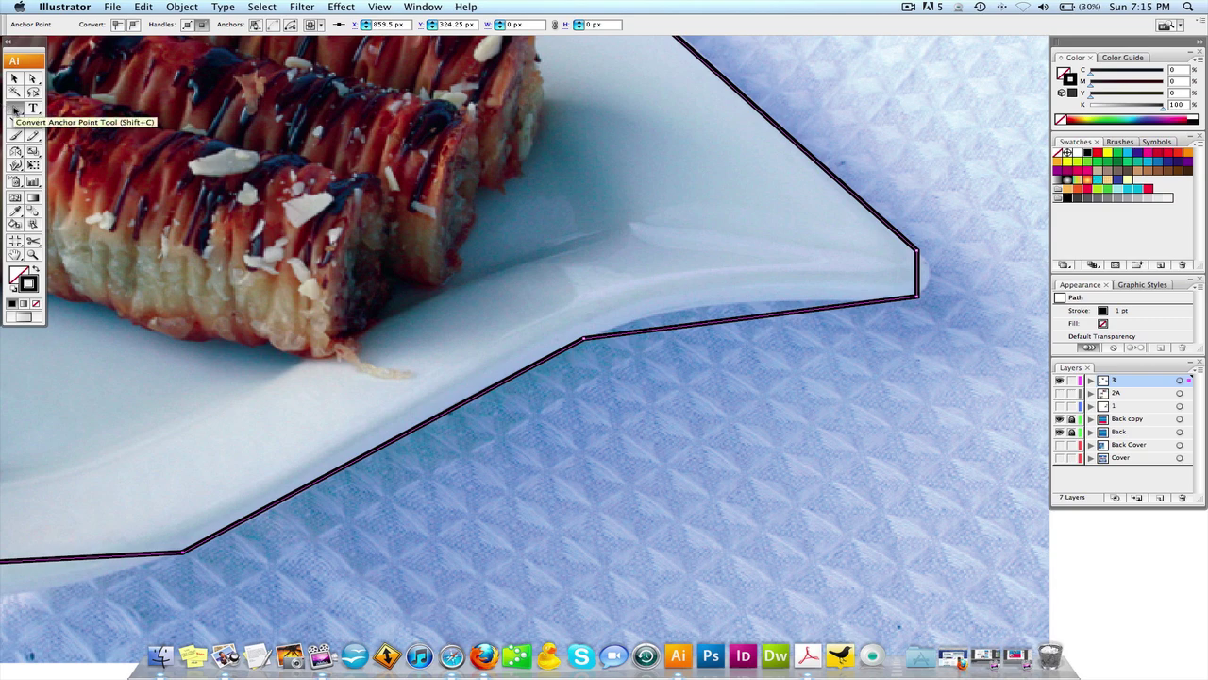
drag(584, 339, 462, 397)
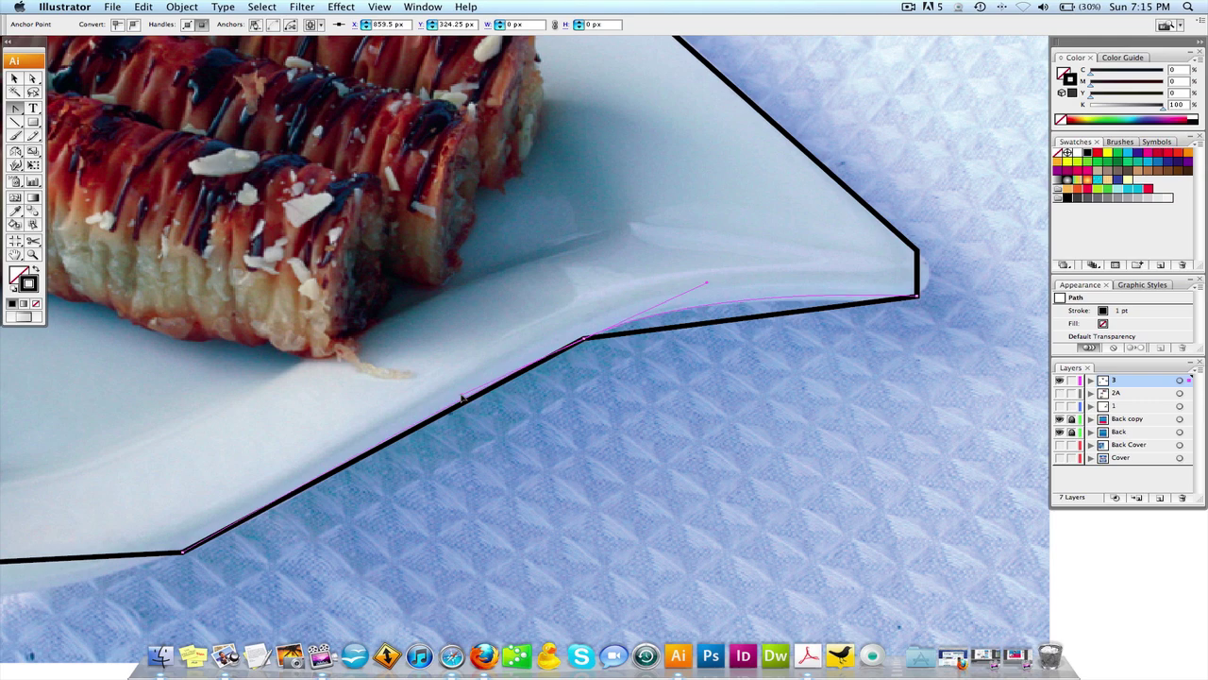
drag(462, 398, 461, 397)
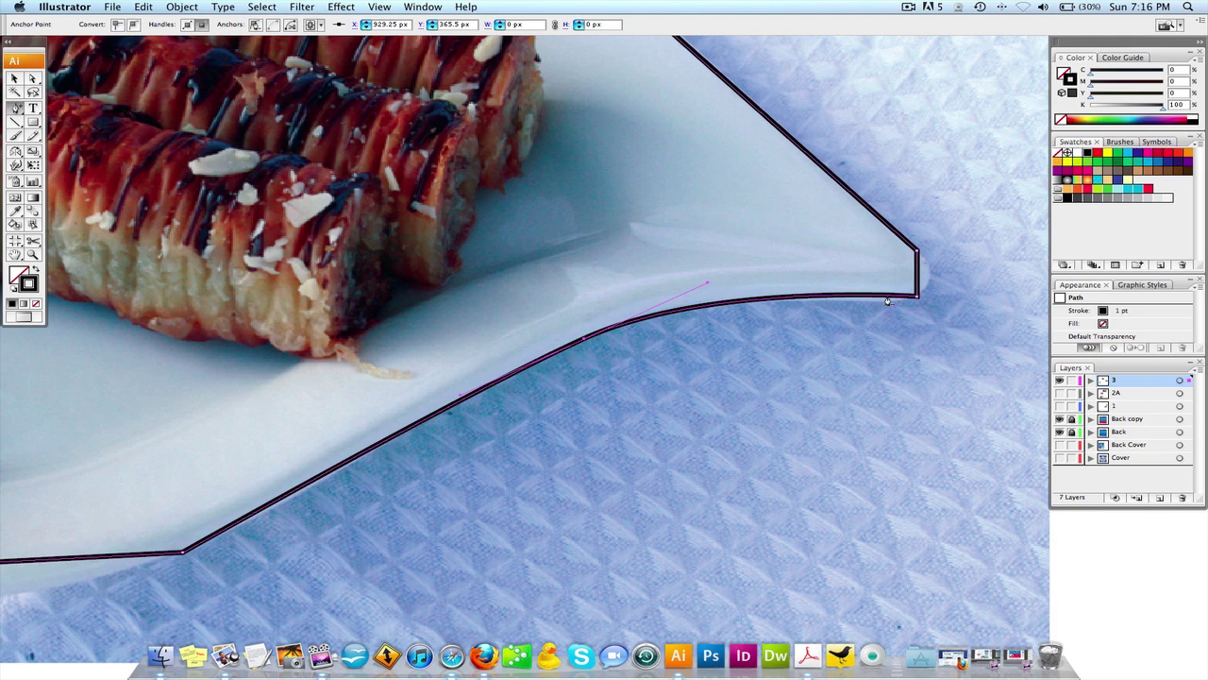
Shift the right tip's lower anchor inward and add a smooth anchor on the tip's short segment, pulled out to round it.
key(a)
drag(915, 297, 895, 304)
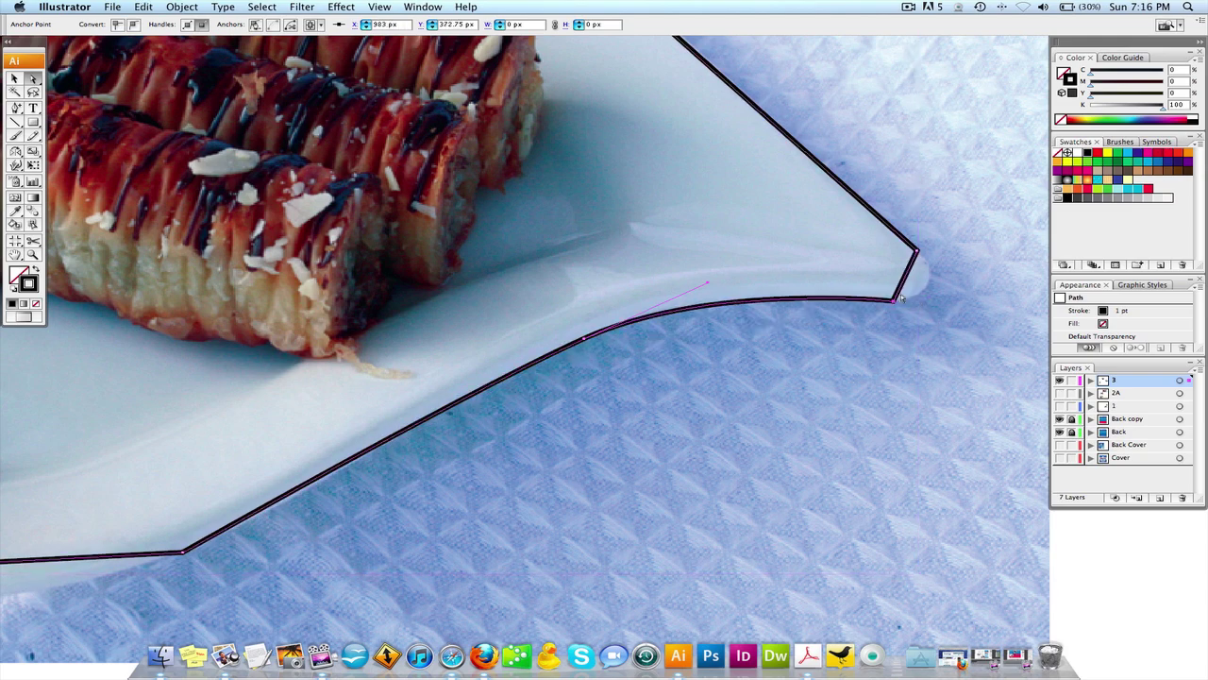
key(p)
click(905, 276)
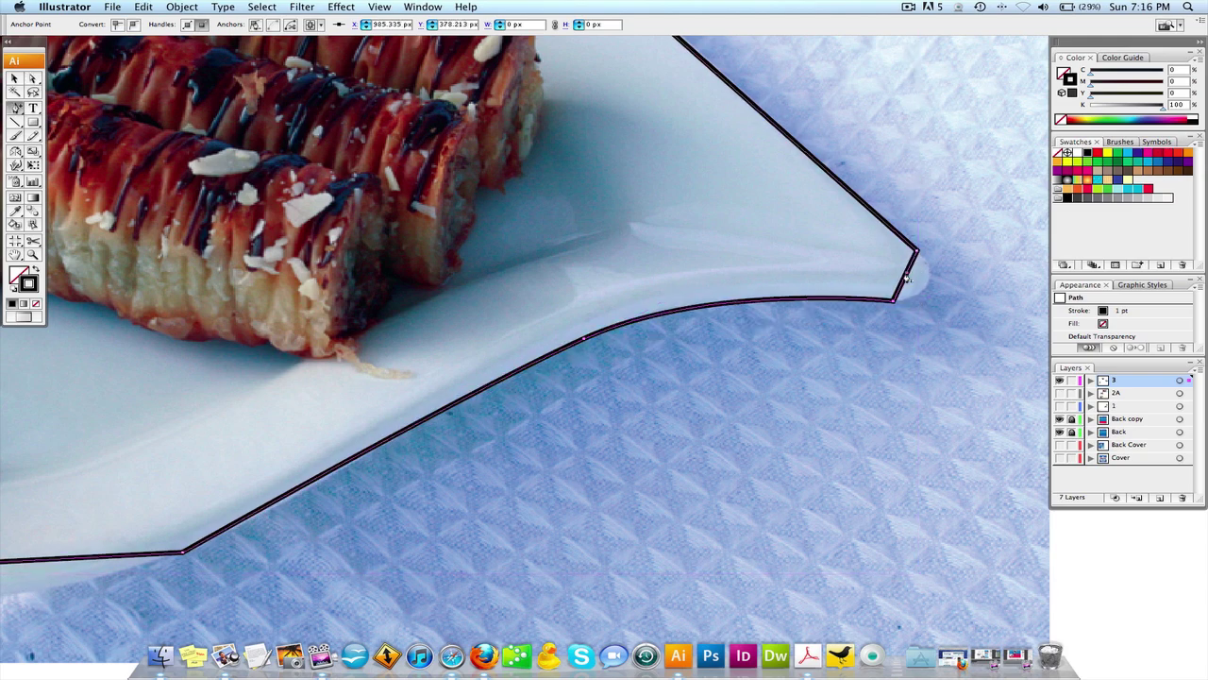
key(a)
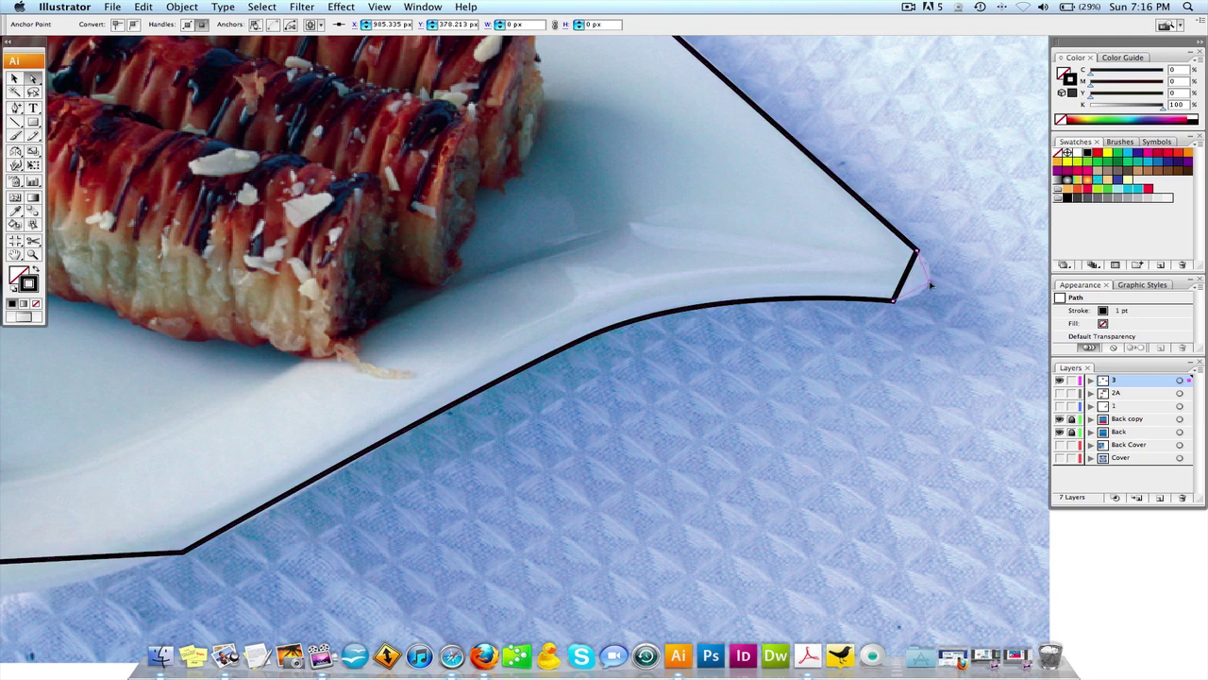
drag(932, 286, 927, 303)
key(p)
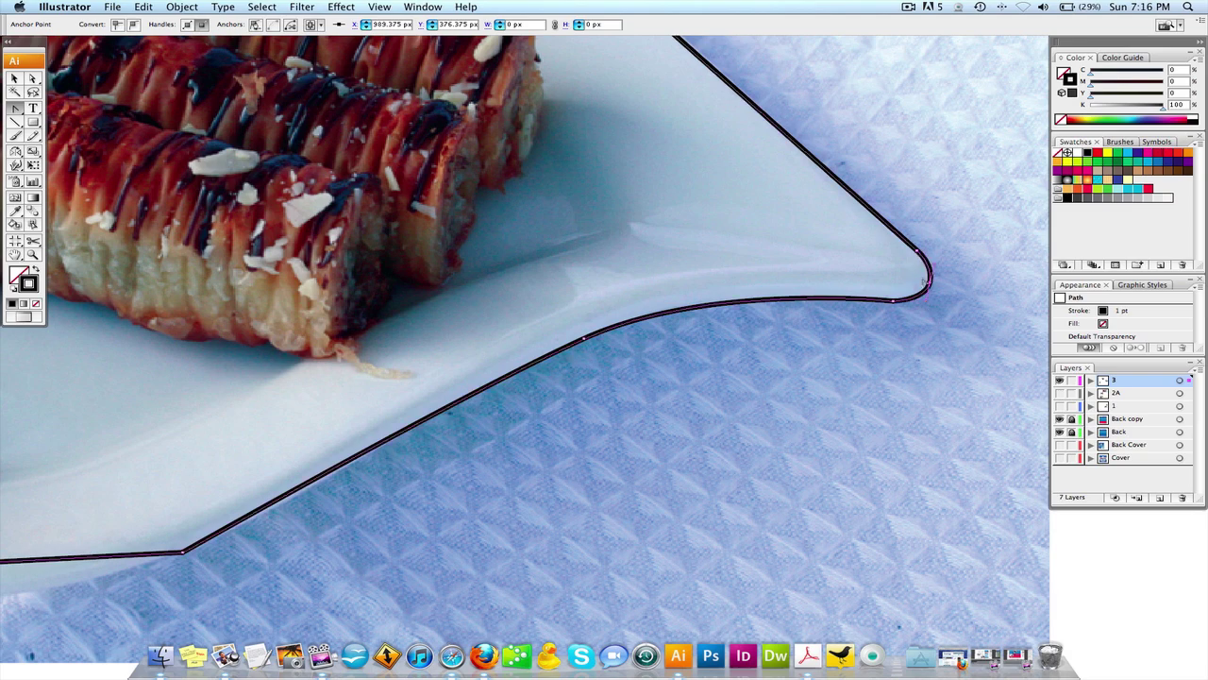
Try deleting the right tip's lower anchor and reshaping the curve with the remaining handle, and undo these changes.
key(super)
click(894, 304)
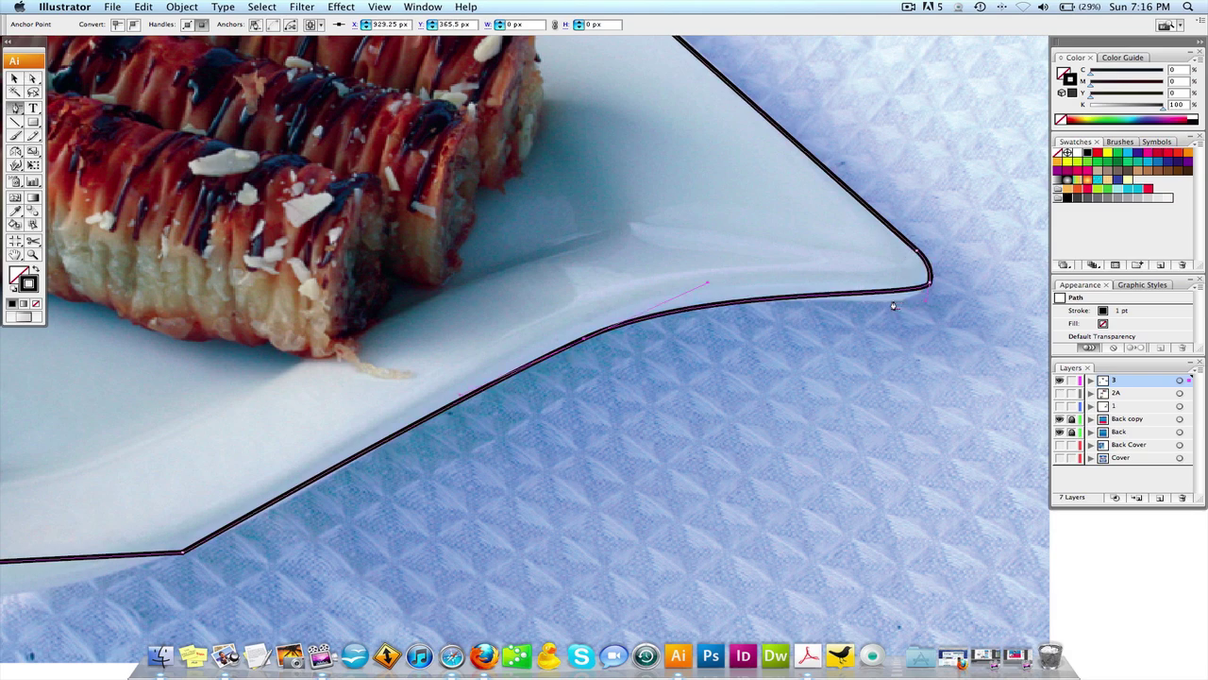
key(super+z)
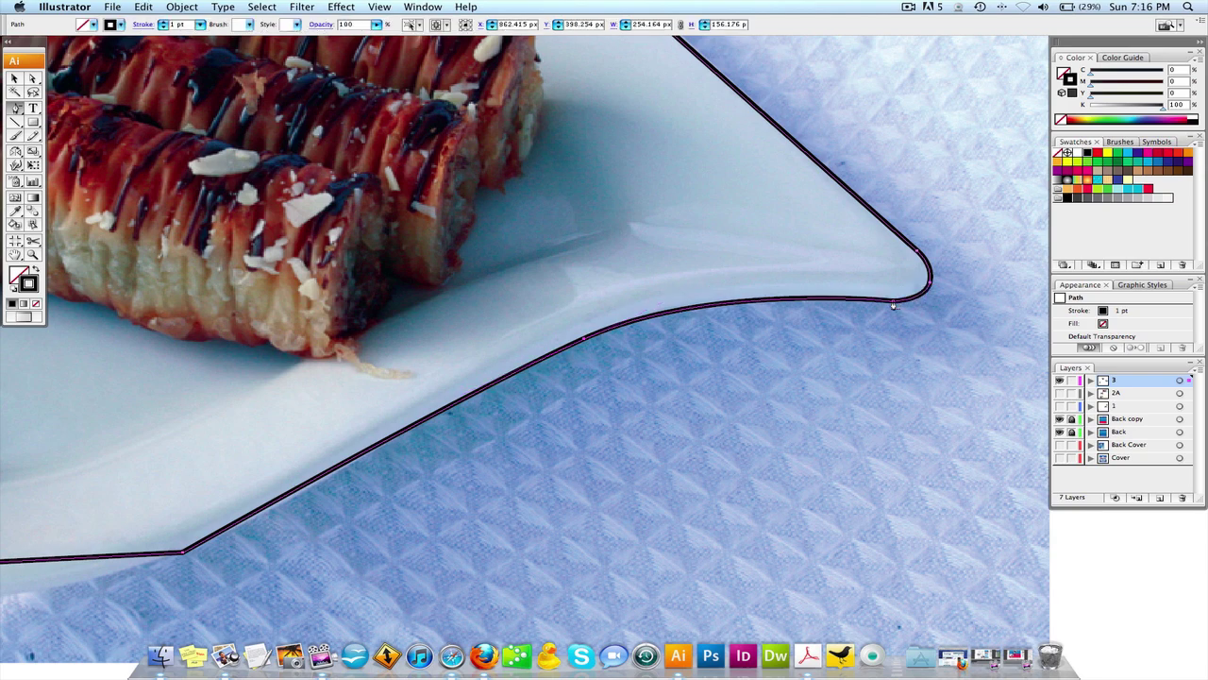
click(894, 304)
key(super)
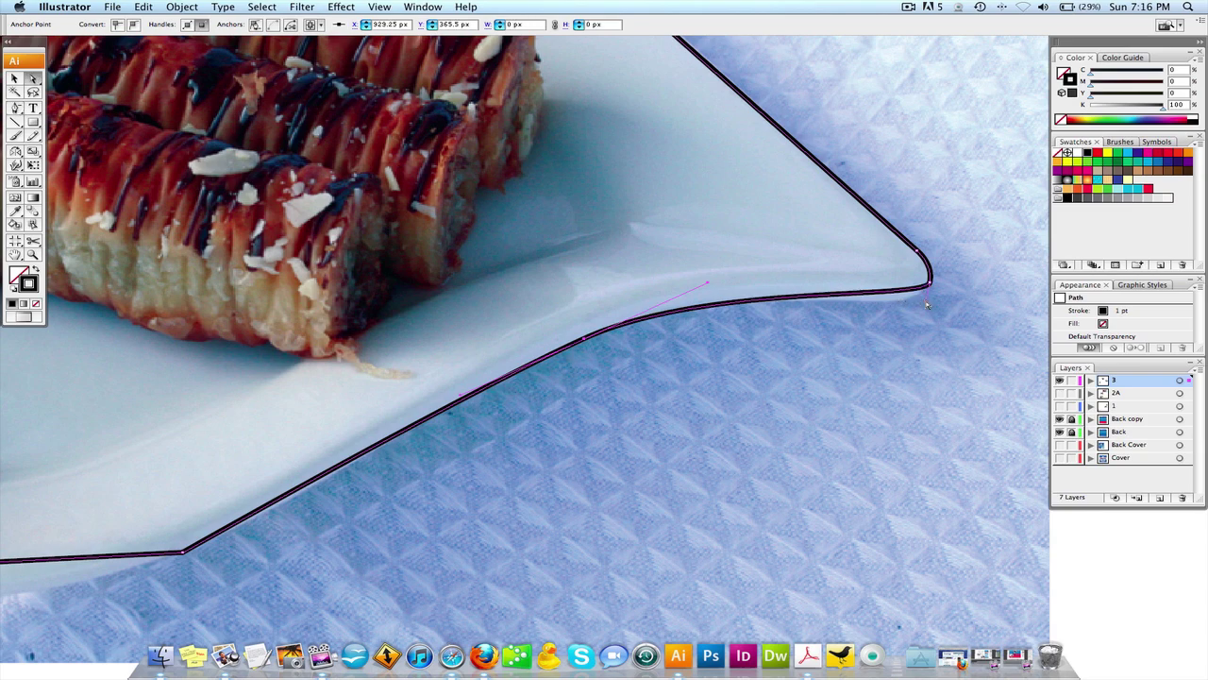
drag(926, 303, 890, 331)
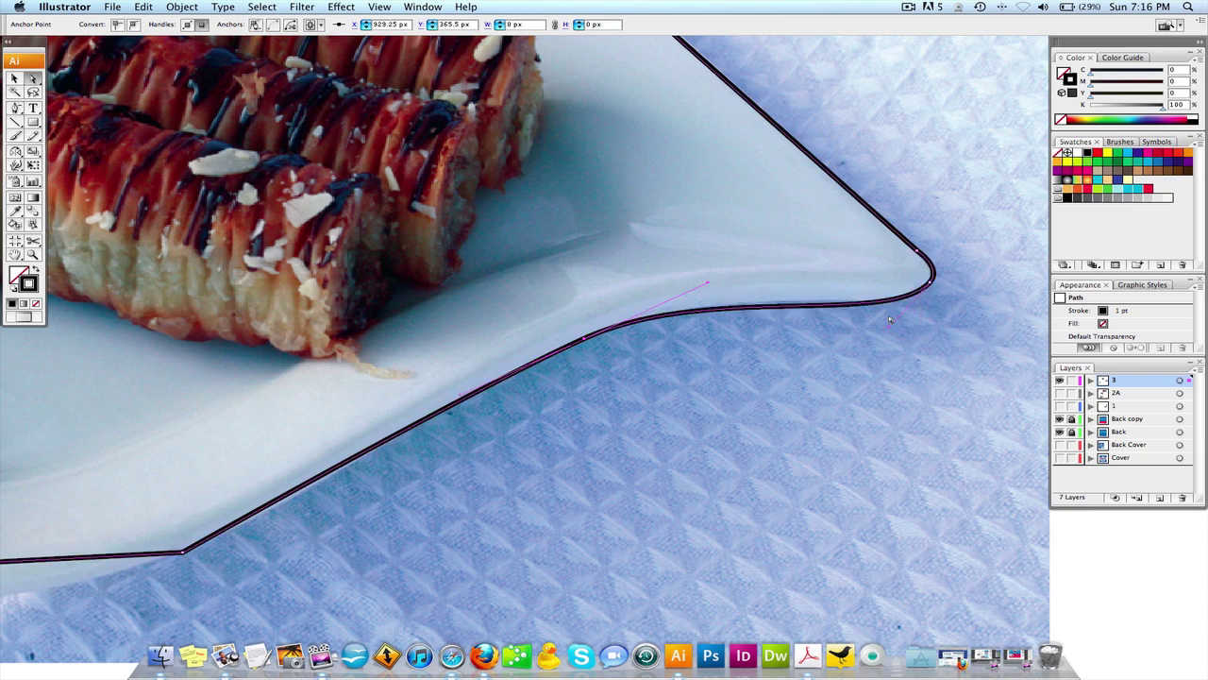
key(super+z)
key(super+z)
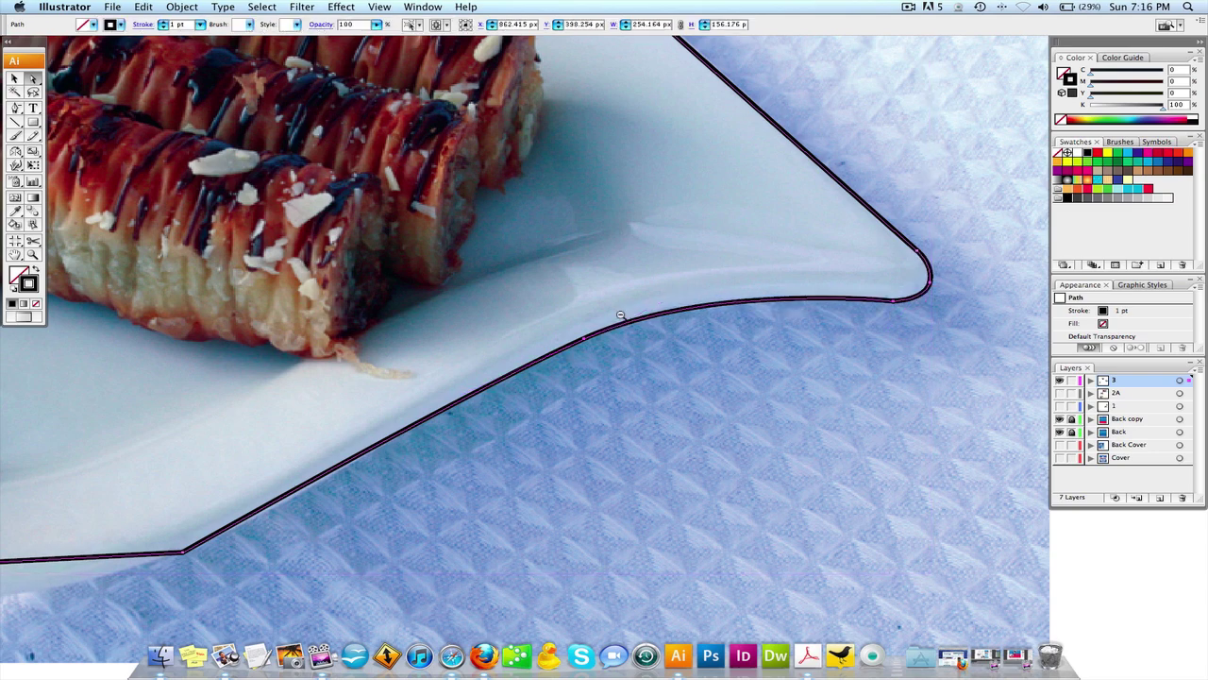
Add an anchor point midway along the outline's bottom segment, lower it to the plate's rim, and convert it to a smooth curve.
alt+super+click(620, 314)
drag(420, 380, 766, 315)
mouse_move(645, 402)
mouse_down()
mouse_move(768, 348)
mouse_move(656, 393)
mouse_move(644, 385)
mouse_up()
key(p)
click(528, 416)
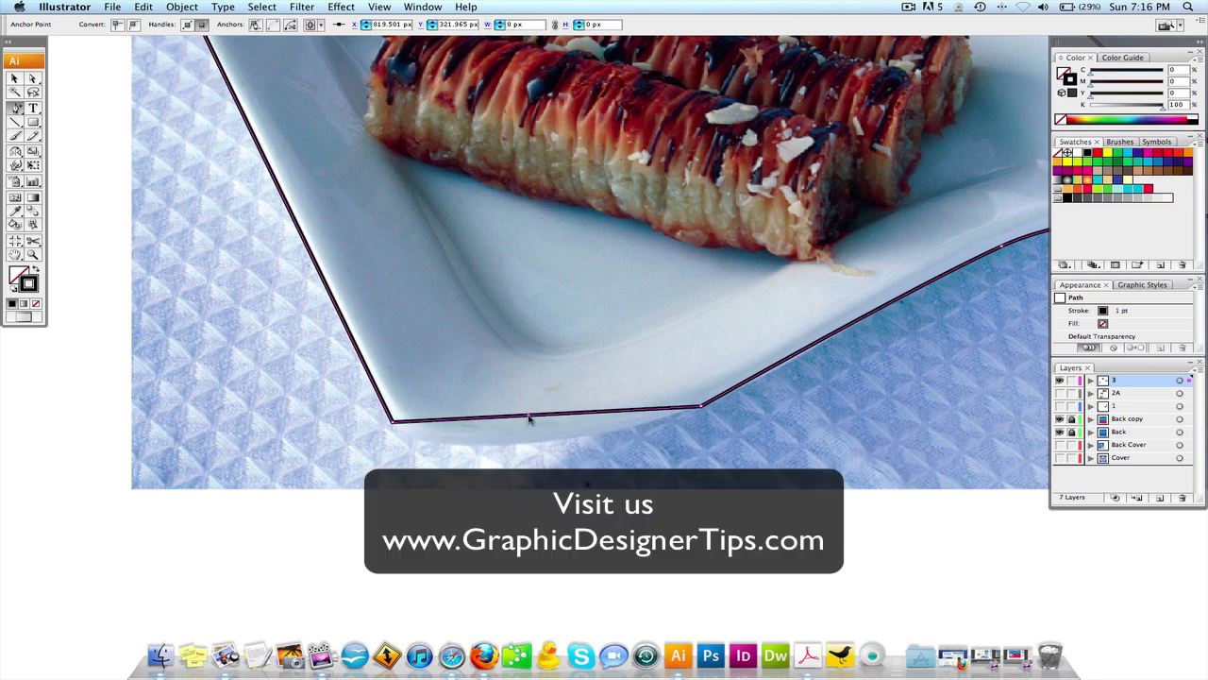
key(a)
click(528, 432)
drag(528, 437, 454, 451)
key(shift+c)
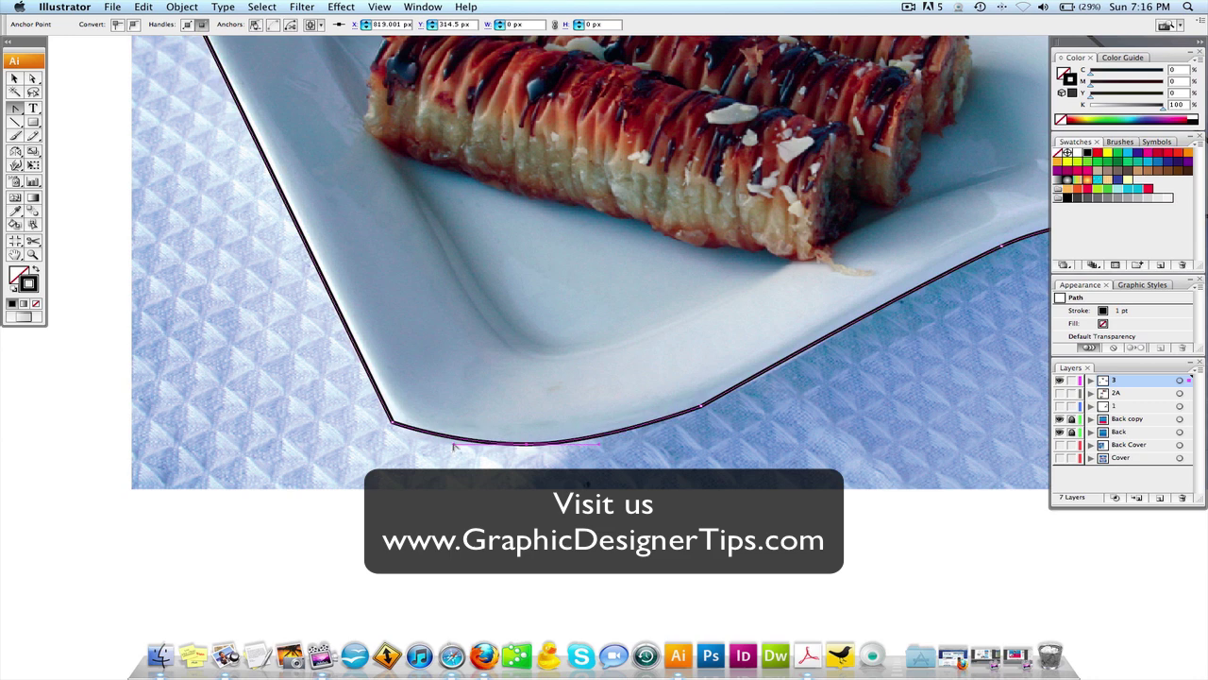
Lengthen and tilt both direction handles of the bottom anchor to fit the curve to the plate's lower edge.
key(a)
drag(452, 446, 416, 450)
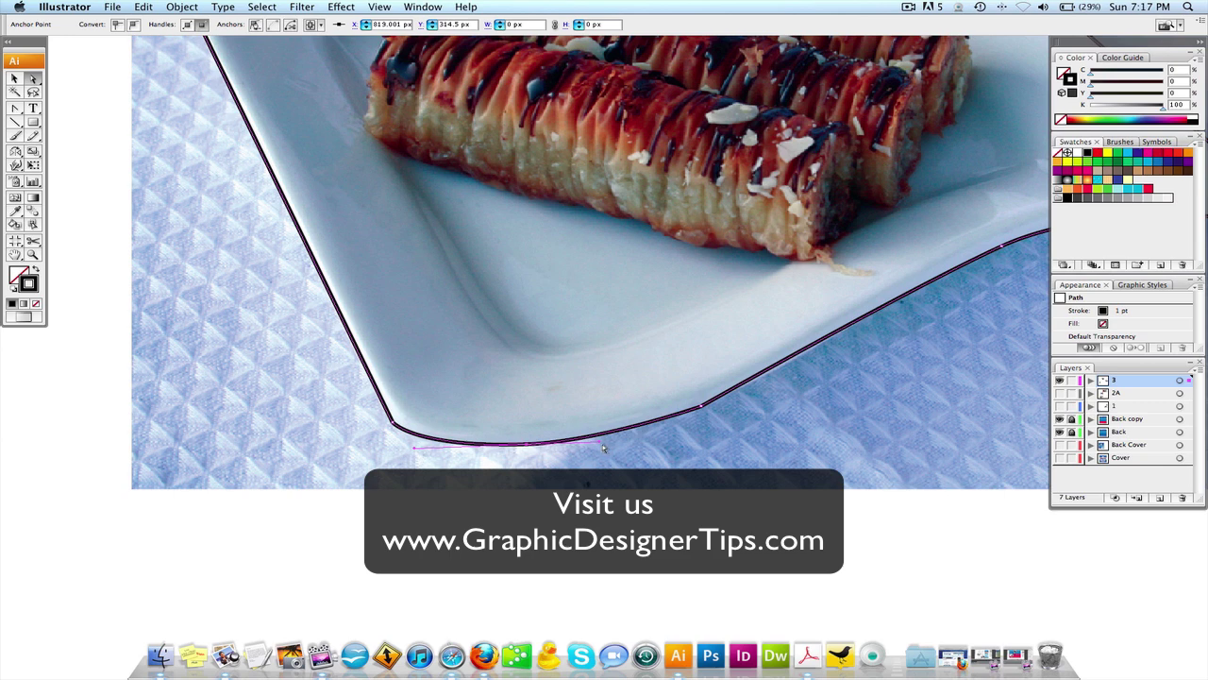
mouse_move(600, 446)
mouse_down()
mouse_move(592, 406)
mouse_move(605, 464)
mouse_move(590, 451)
mouse_move(619, 434)
mouse_move(594, 420)
mouse_move(605, 419)
mouse_move(577, 461)
mouse_move(613, 420)
mouse_move(590, 458)
mouse_move(601, 463)
mouse_move(610, 440)
mouse_up()
Round the outline's lower left corner and smooth the anchor where the bottom curve meets the lower right edge.
drag(431, 410, 531, 437)
key(p)
alt+click(496, 229)
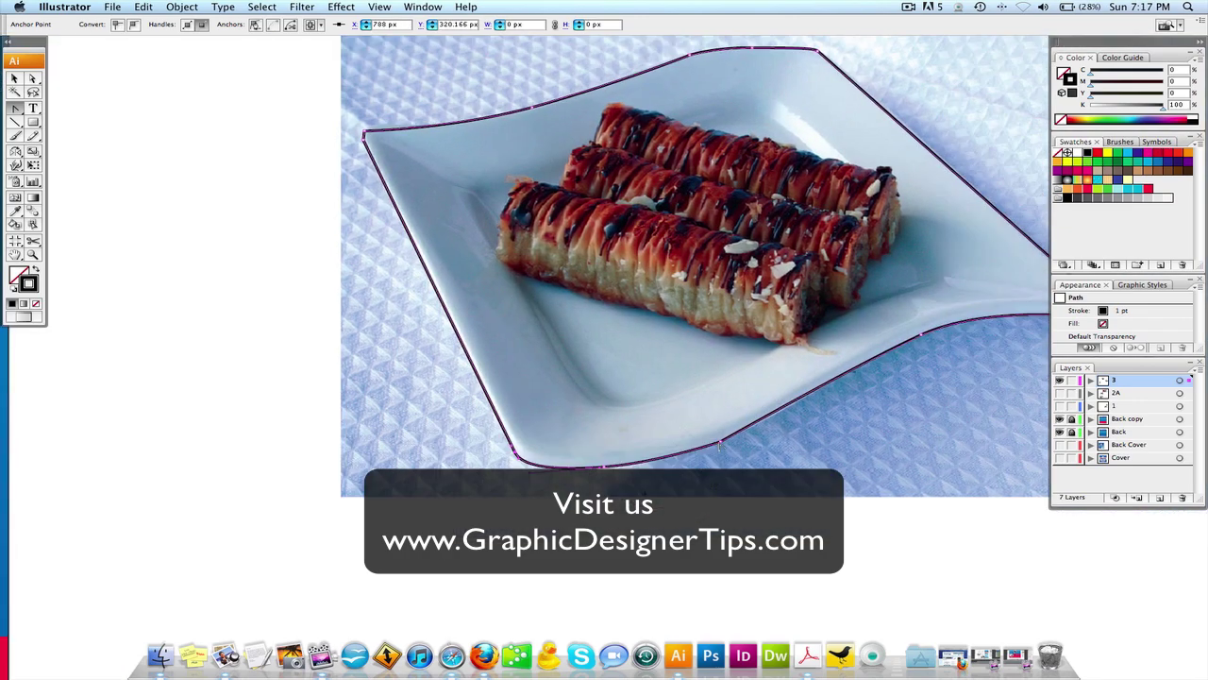
drag(721, 442, 719, 454)
click(719, 441)
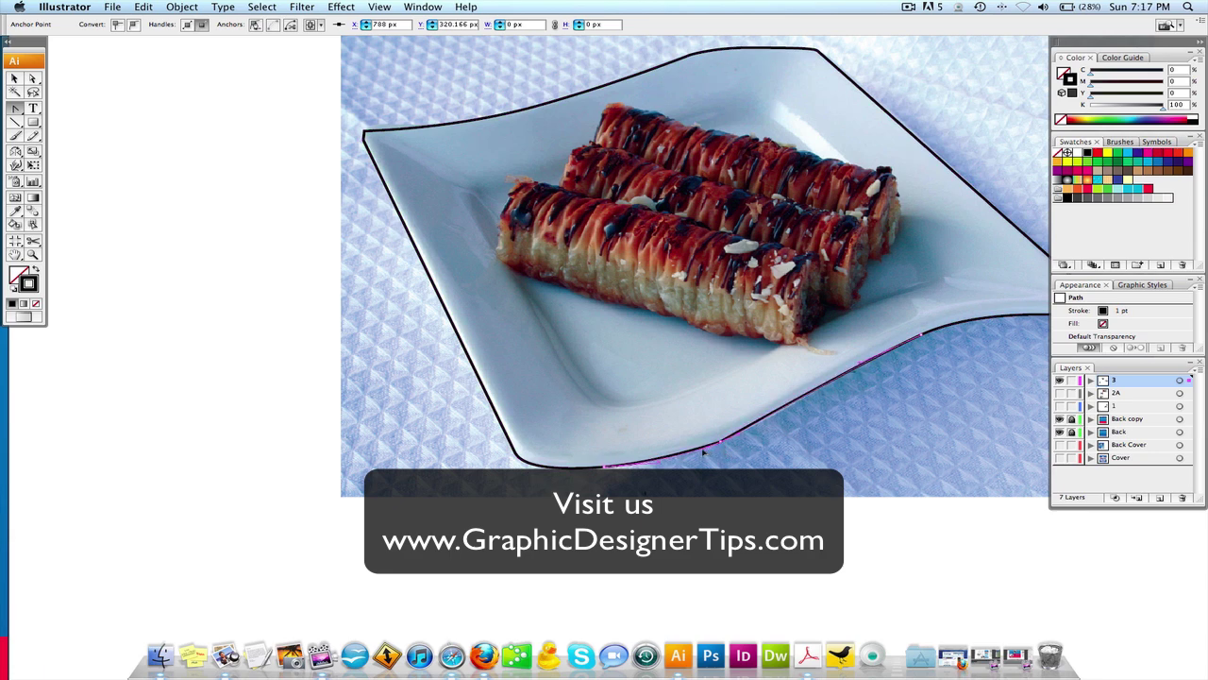
Add an anchor point on the top edge near the upper left corner and raise it to the plate's rim.
drag(531, 251, 571, 333)
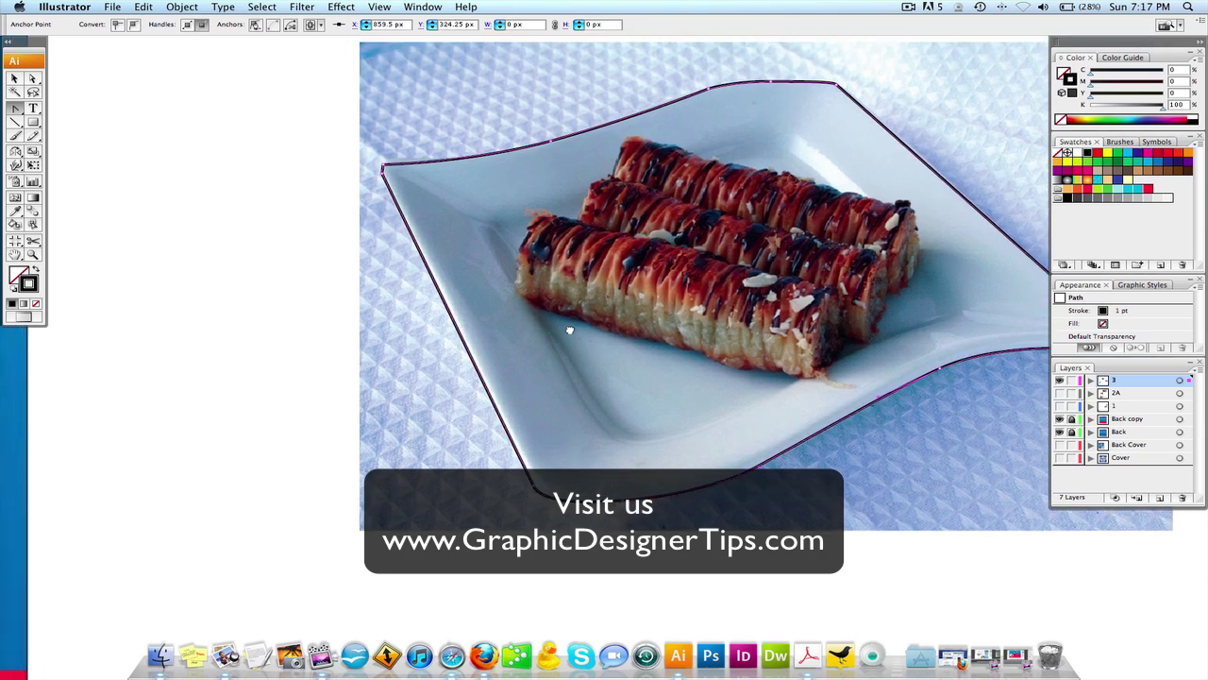
drag(396, 190, 509, 344)
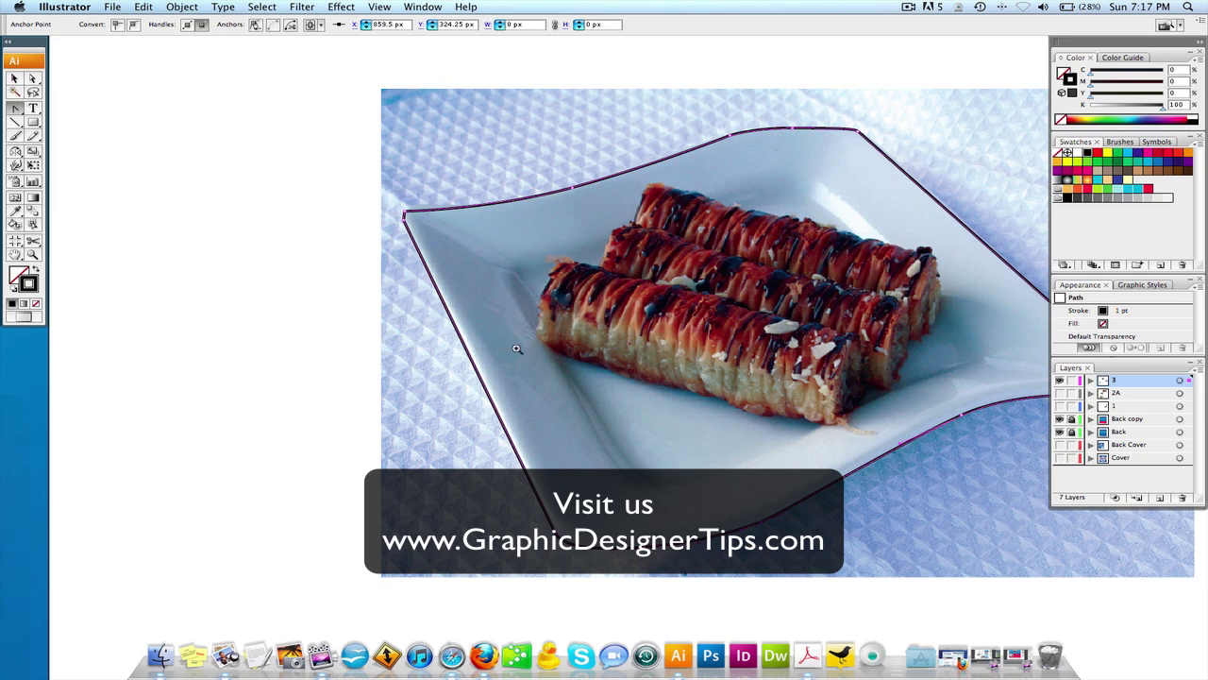
drag(396, 162, 397, 119)
key(plus)
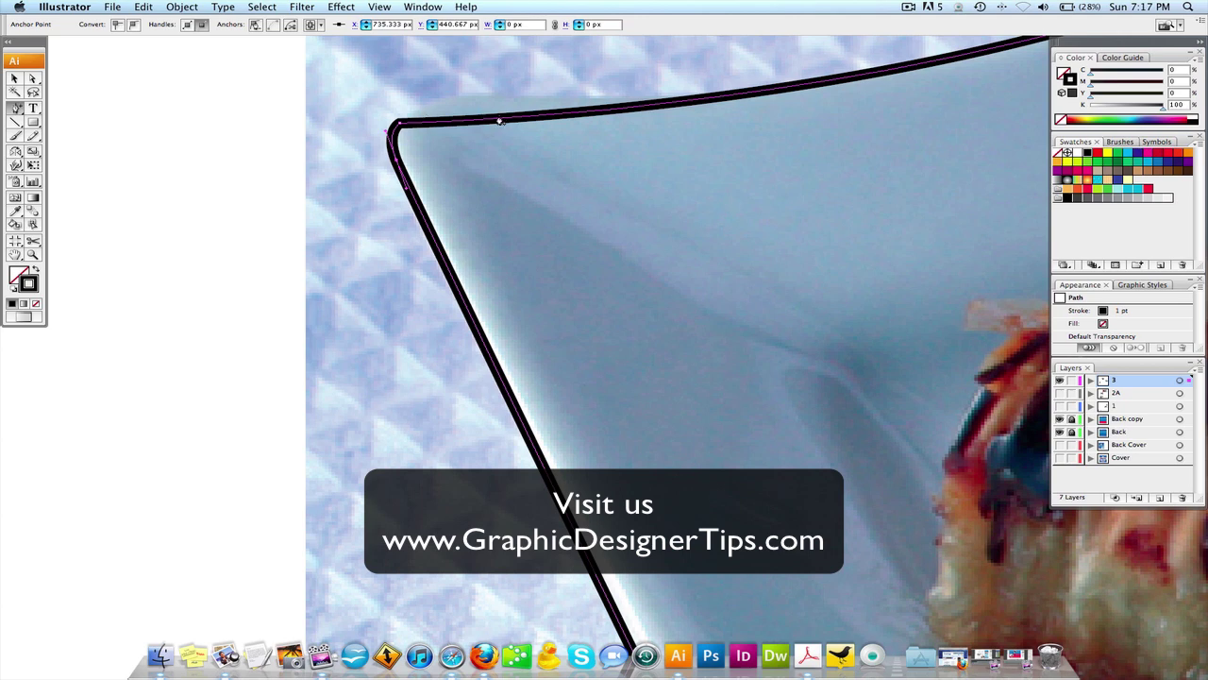
click(486, 121)
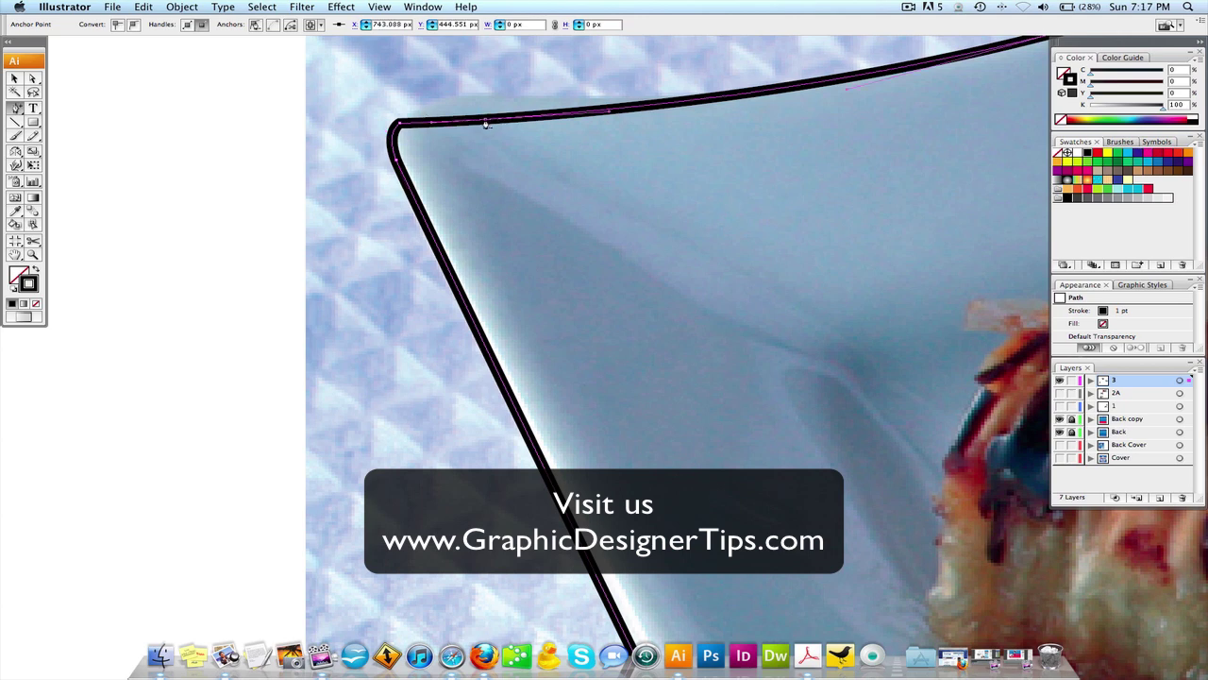
key(a)
drag(485, 123, 764, 100)
Unlock all objects, select the plate outline together with the baklava photo, and make a clipping mask from them.
alt+super+click(777, 298)
alt+super+click(855, 349)
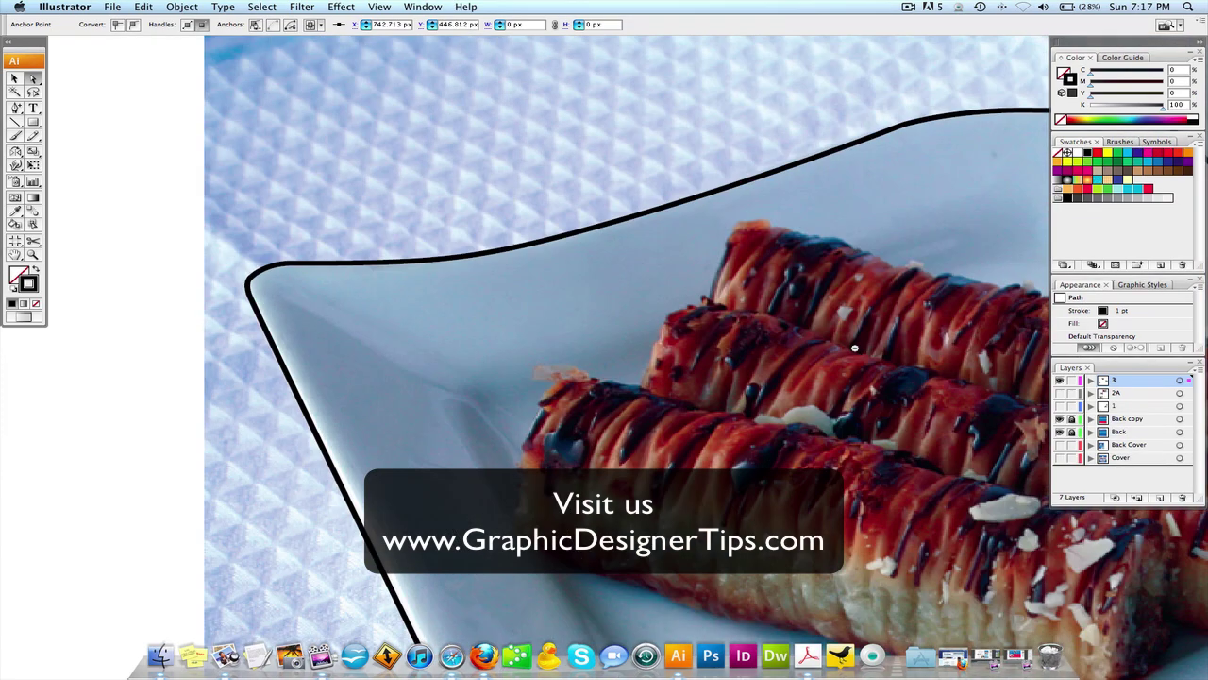
key(super+minus)
key(super+minus)
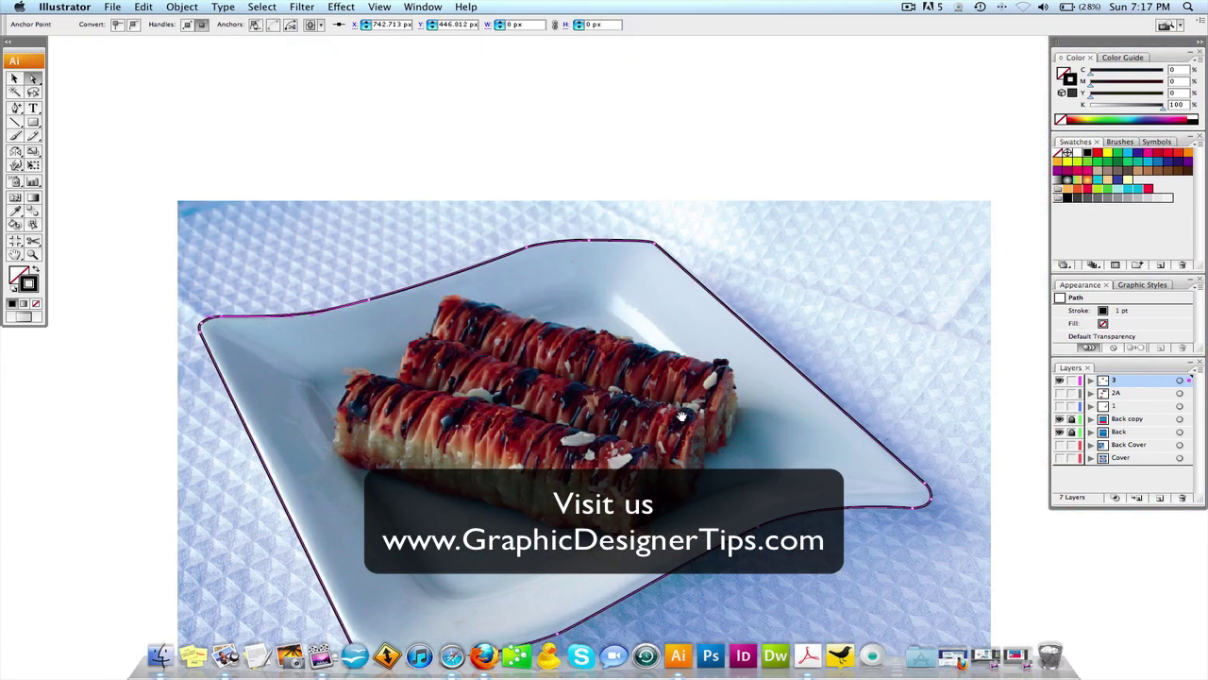
drag(683, 415, 681, 349)
click(13, 78)
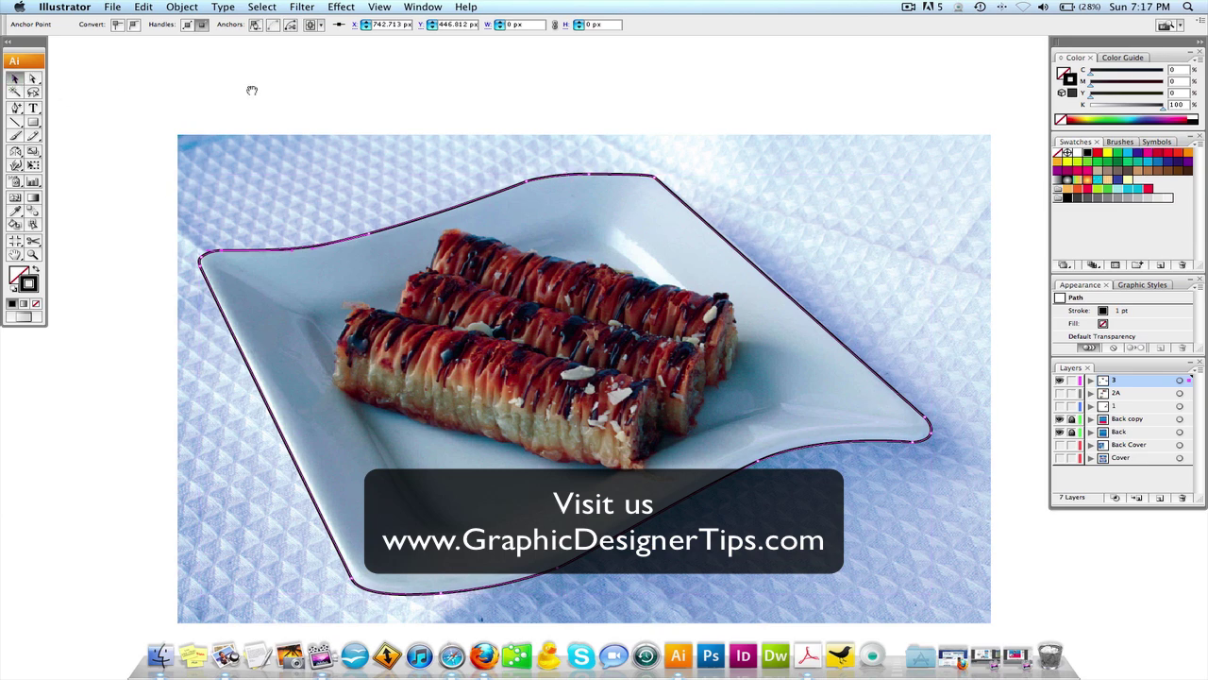
drag(253, 91, 274, 91)
key(alt+super+2)
drag(133, 305, 472, 404)
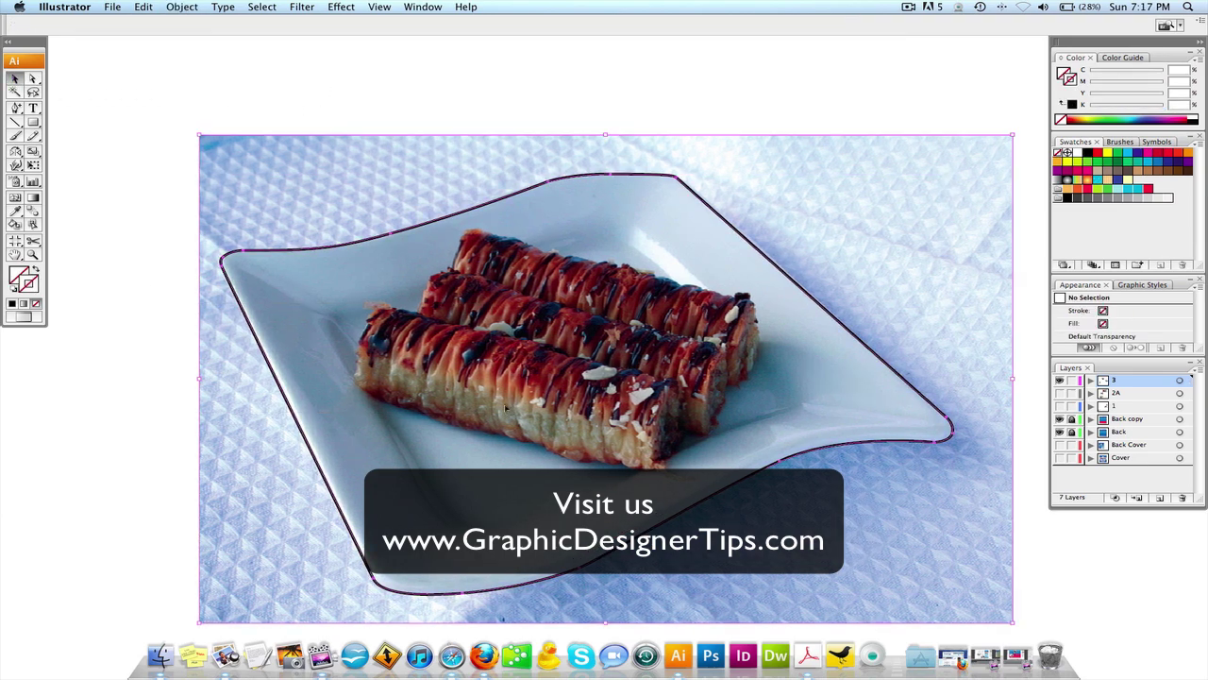
right_click(500, 394)
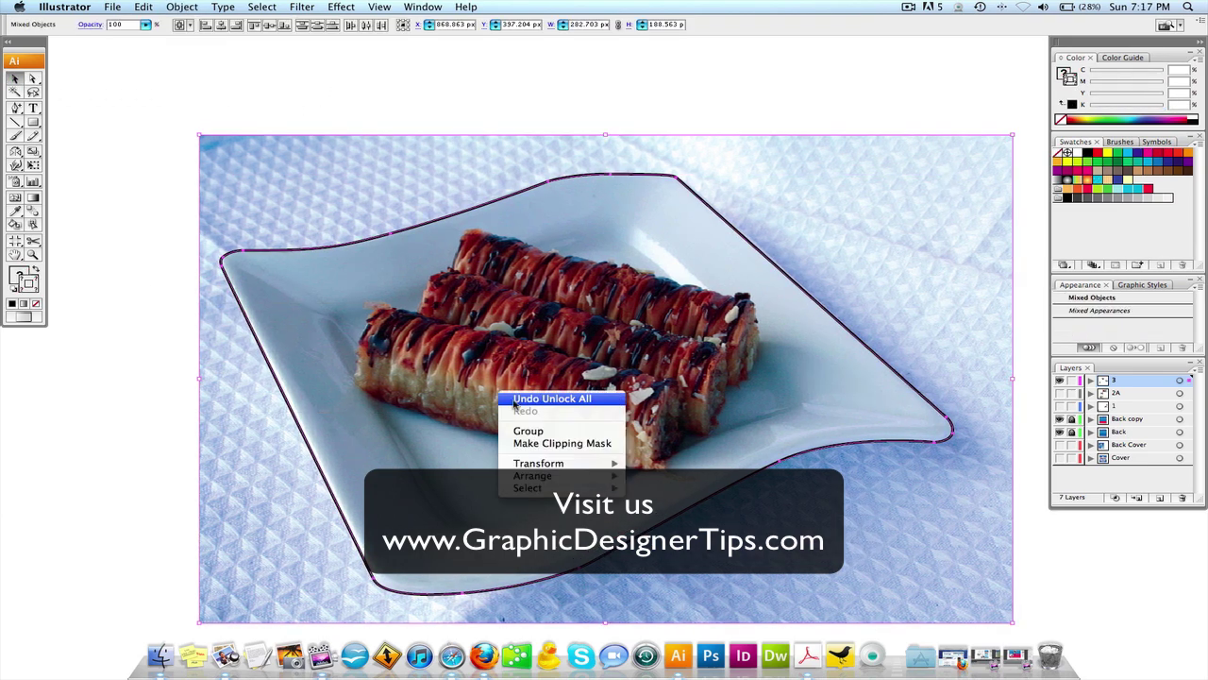
click(545, 444)
Move the masked baklava plate onto the menu, beside the Desserts section.
key(super+minus)
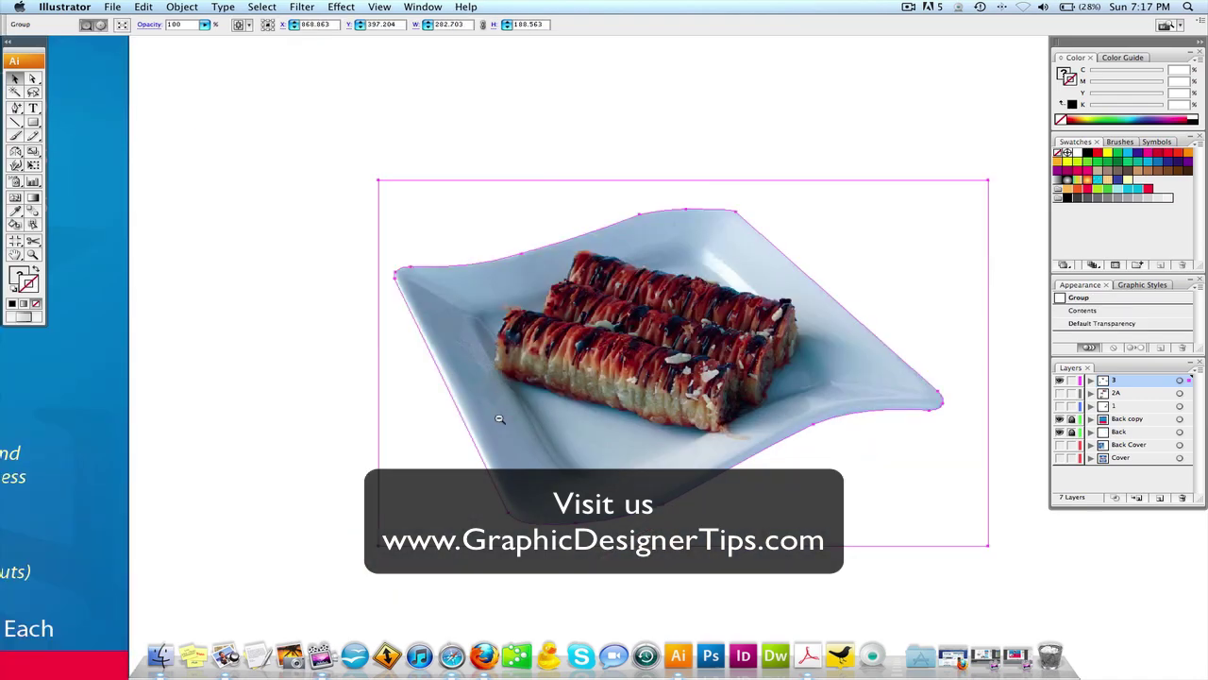
drag(609, 453, 850, 453)
drag(917, 375, 374, 383)
Apply a previewed Multiply drop shadow to the plate with 75% opacity, 0.72 px X and Y offsets and 1.44 px blur, and deselect it.
click(340, 7)
mouse_move(364, 168)
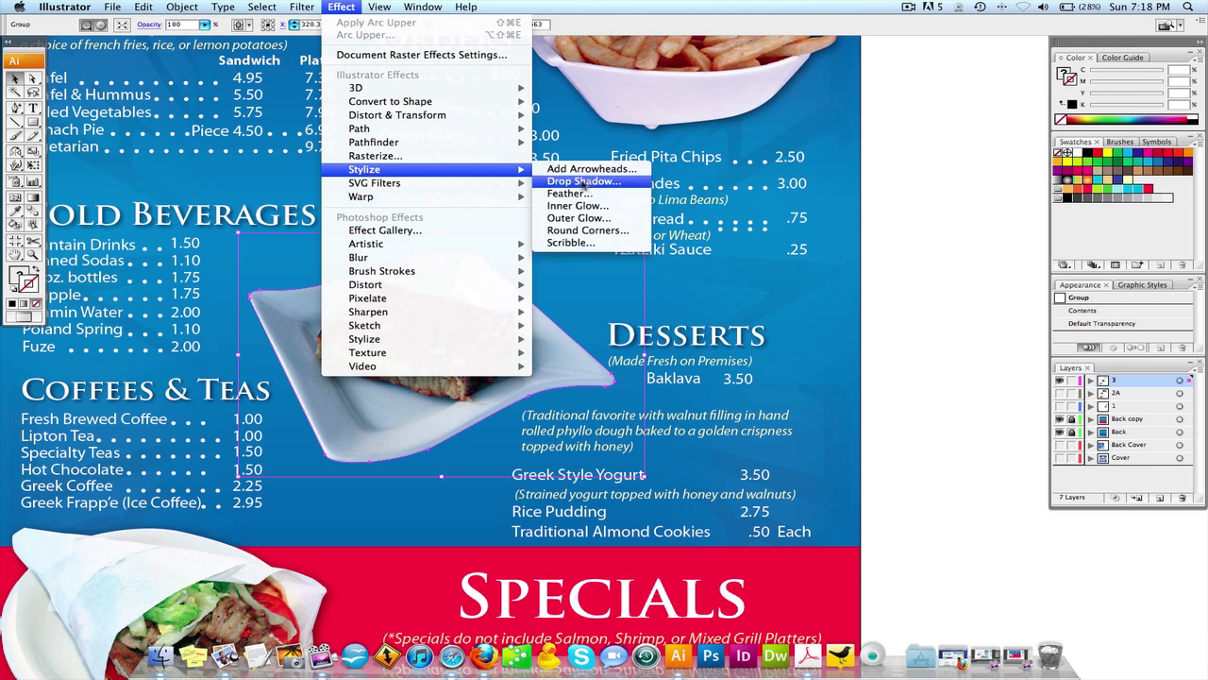
click(580, 182)
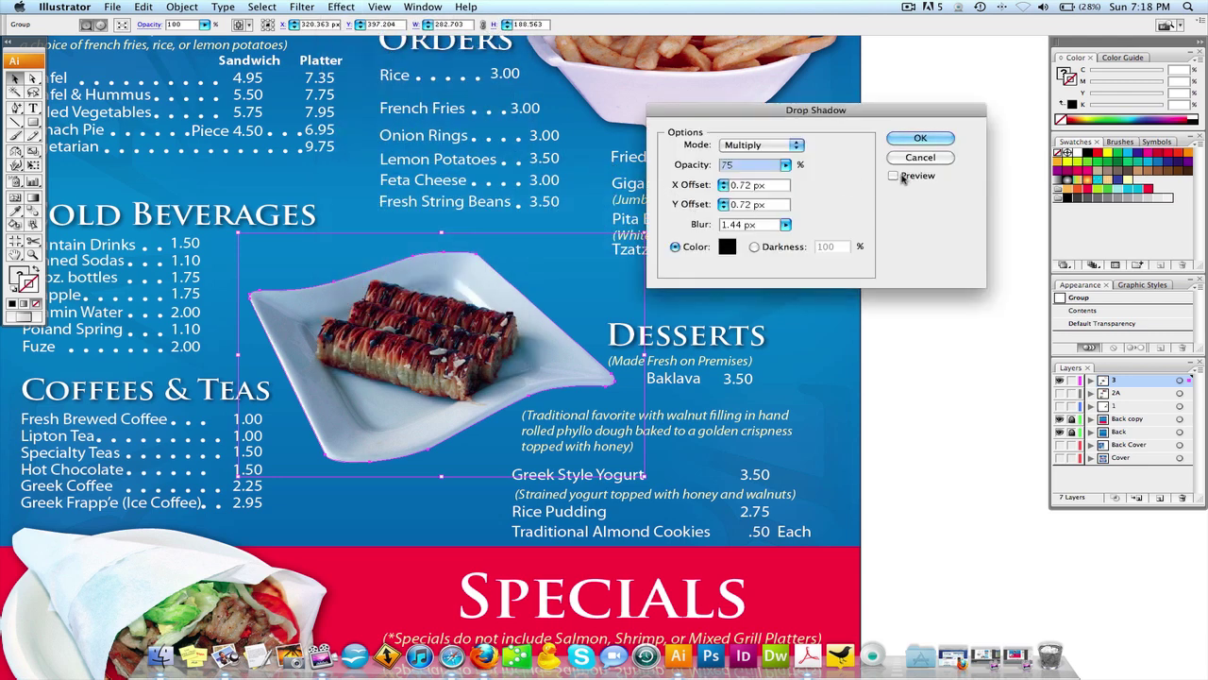
click(892, 177)
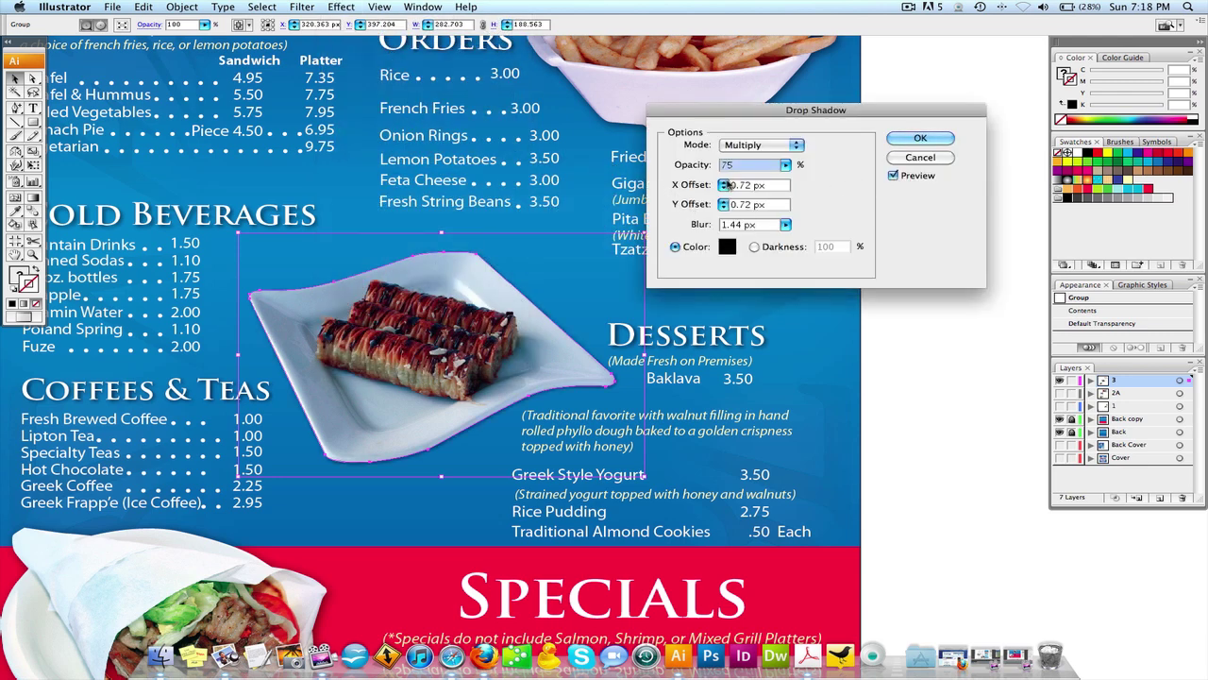
click(746, 185)
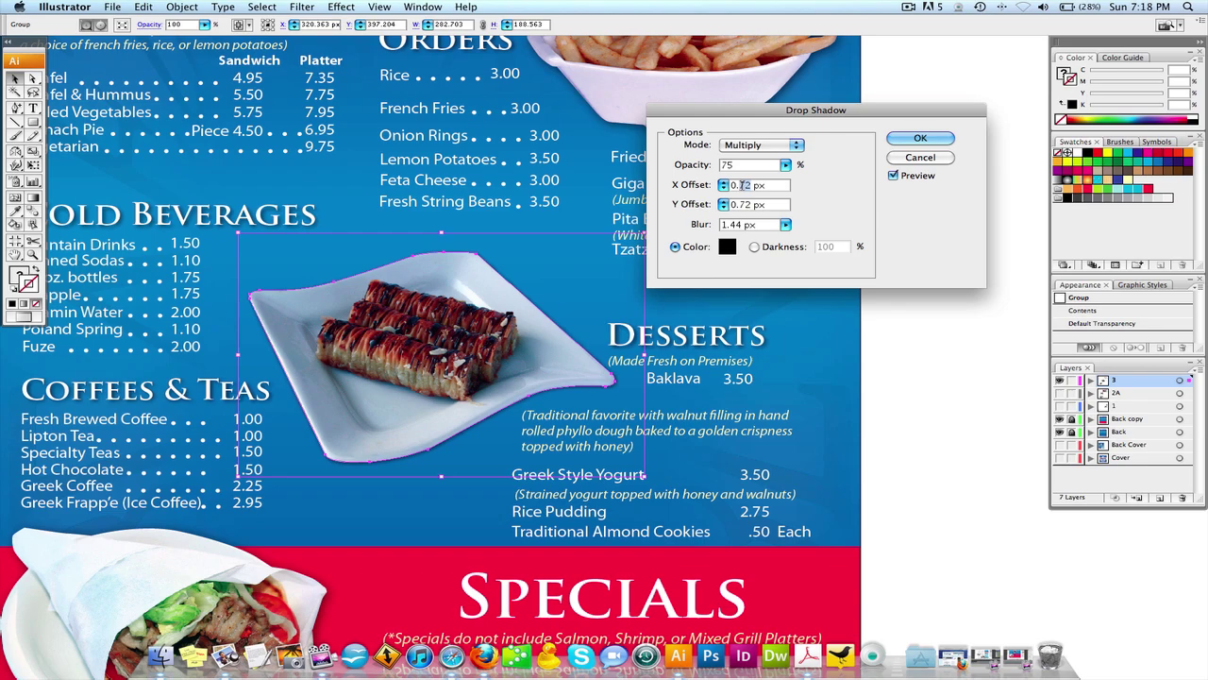
click(919, 137)
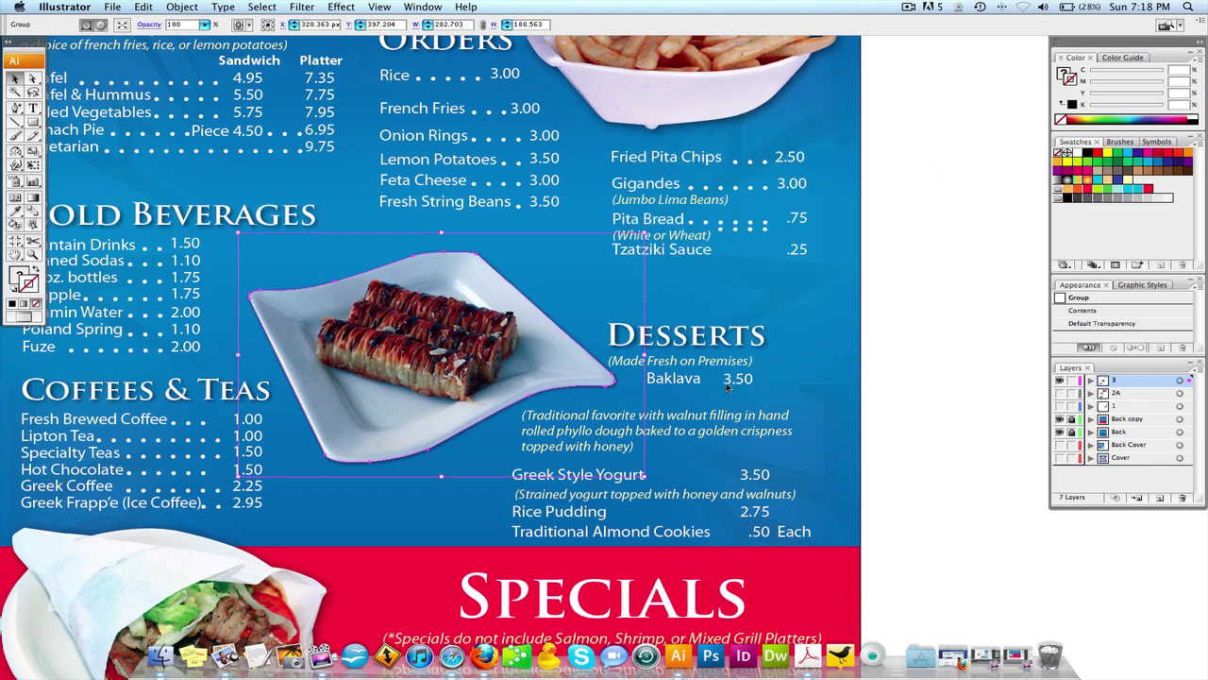
click(582, 410)
drag(571, 451, 689, 161)
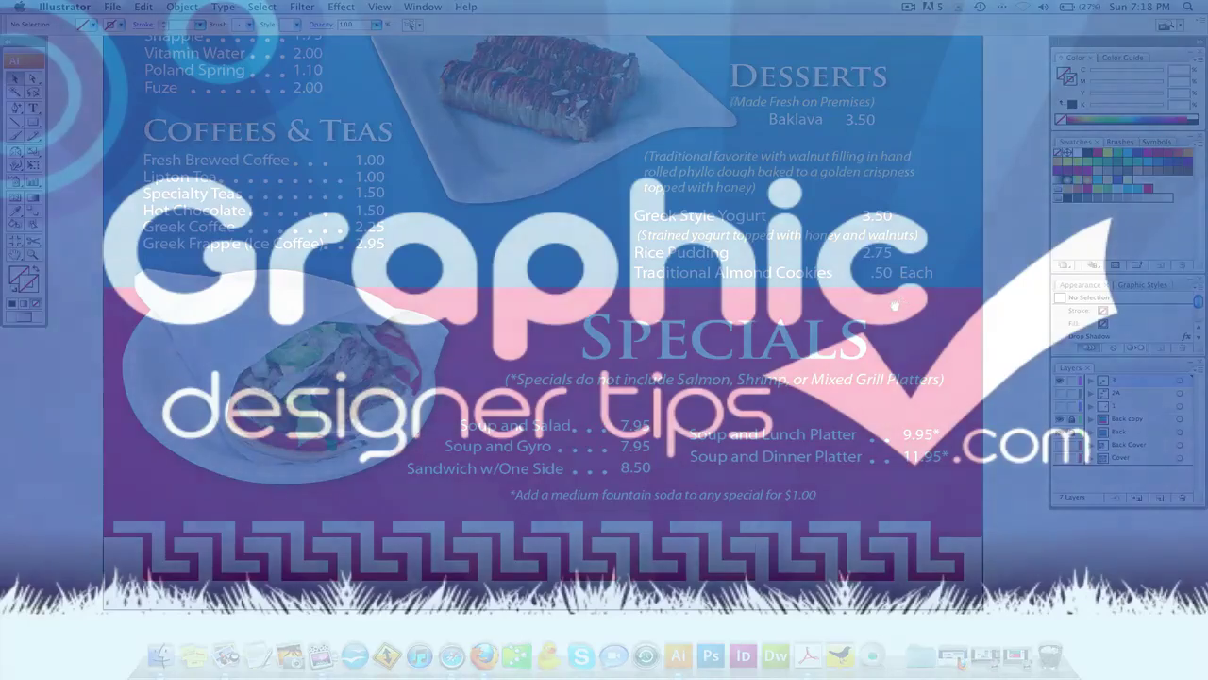